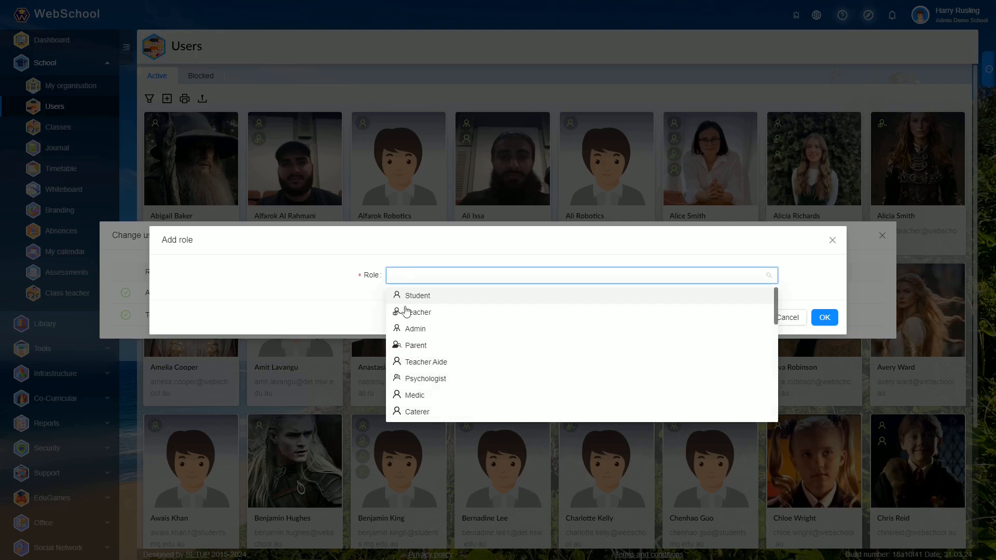
- Add the Medic role to the user who already has the Admin and Teacher roles
click(411, 396)
click(824, 317)
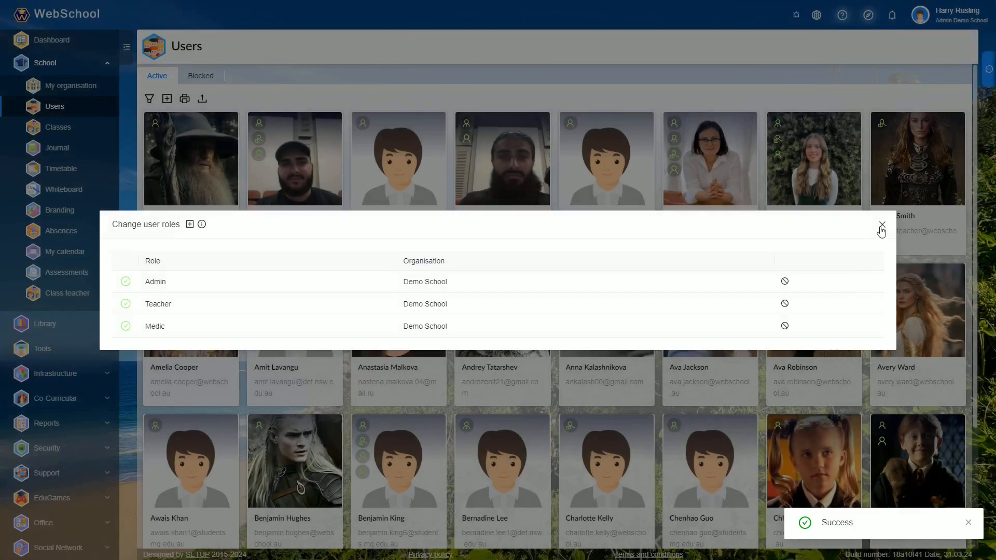
click(881, 226)
- Check the roles assigned to the fourth user in the active users list
right_click(509, 171)
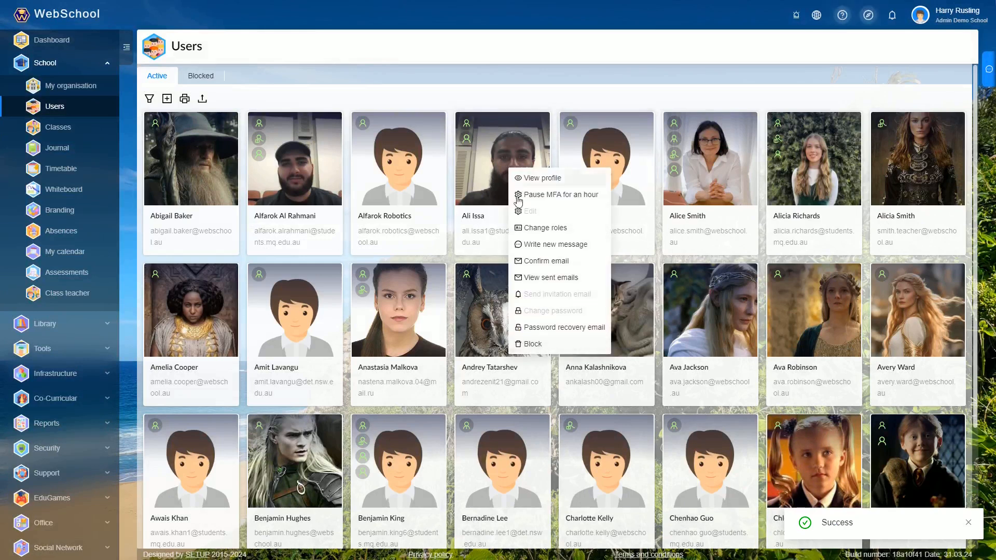
click(520, 227)
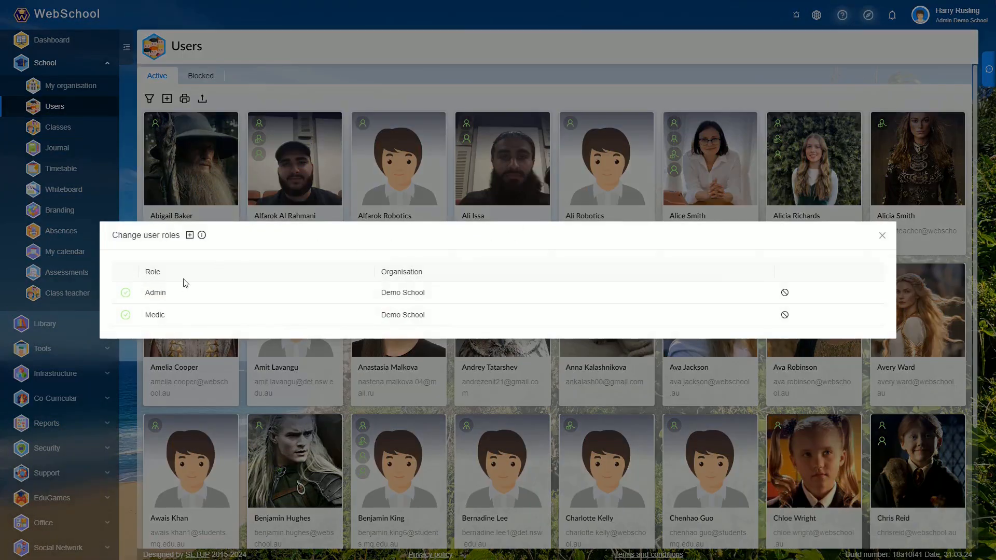
click(882, 238)
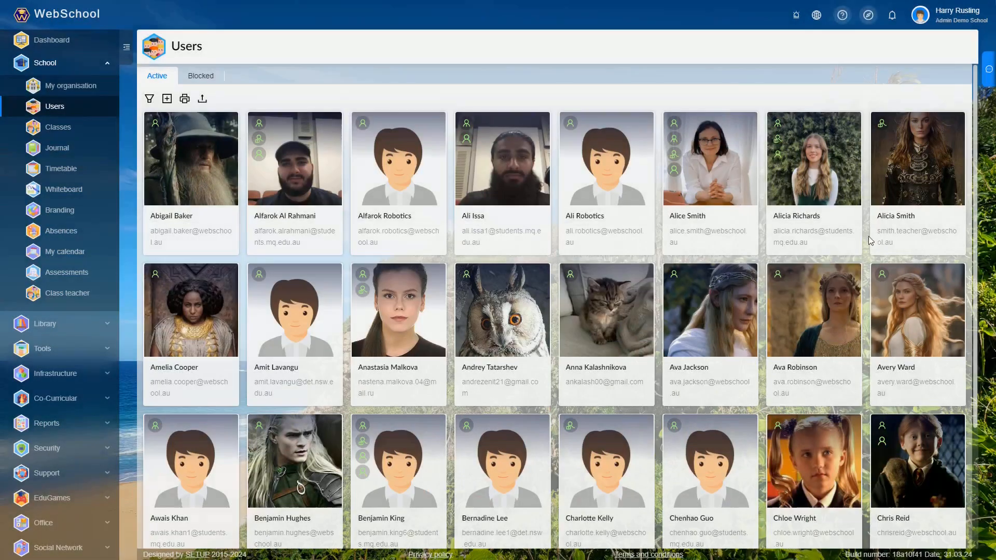
- Add the Medic role to the third user in the active users list
right_click(398, 158)
click(413, 216)
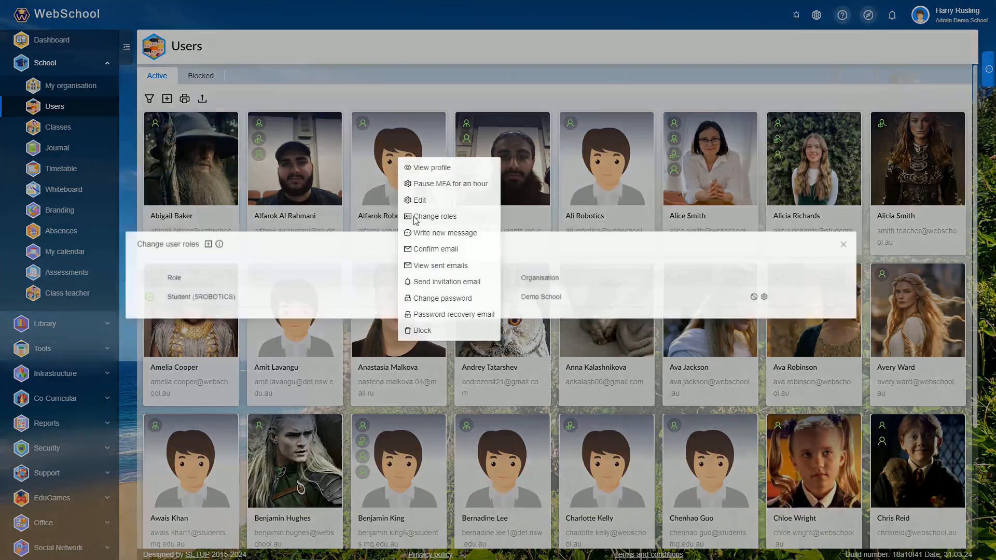
click(189, 246)
click(391, 276)
click(413, 395)
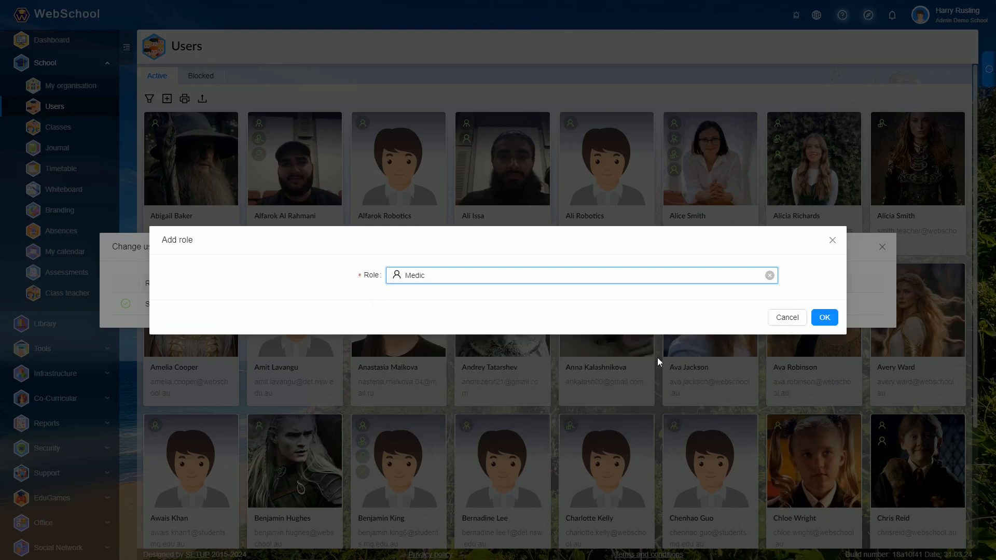
click(824, 317)
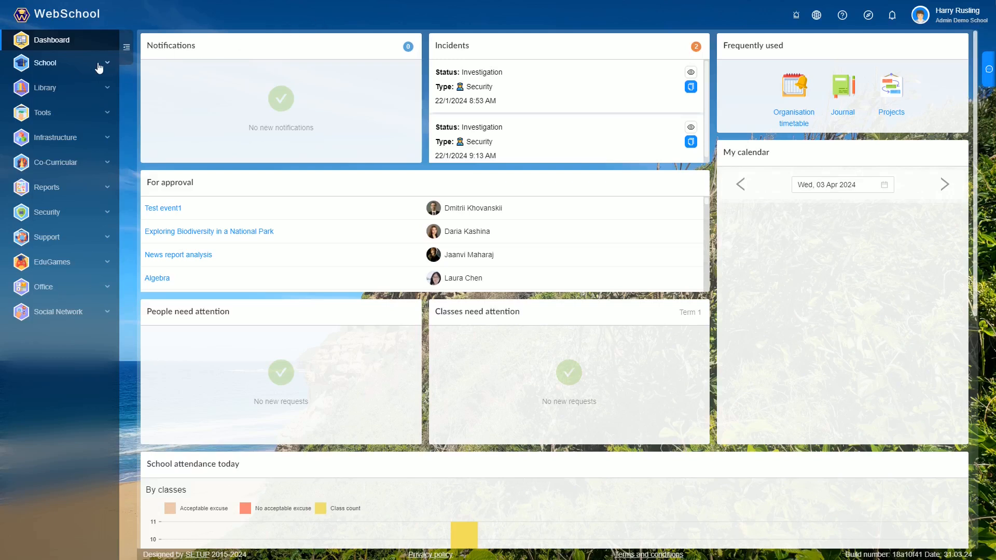
- Go to the divisions of the school organisation and start adding a new sick bay
click(77, 63)
click(81, 82)
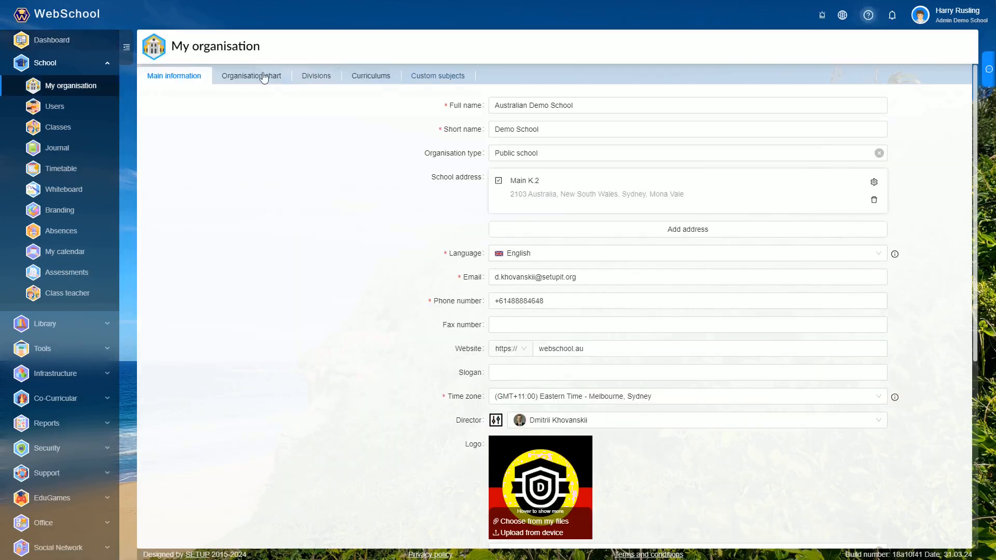
click(322, 82)
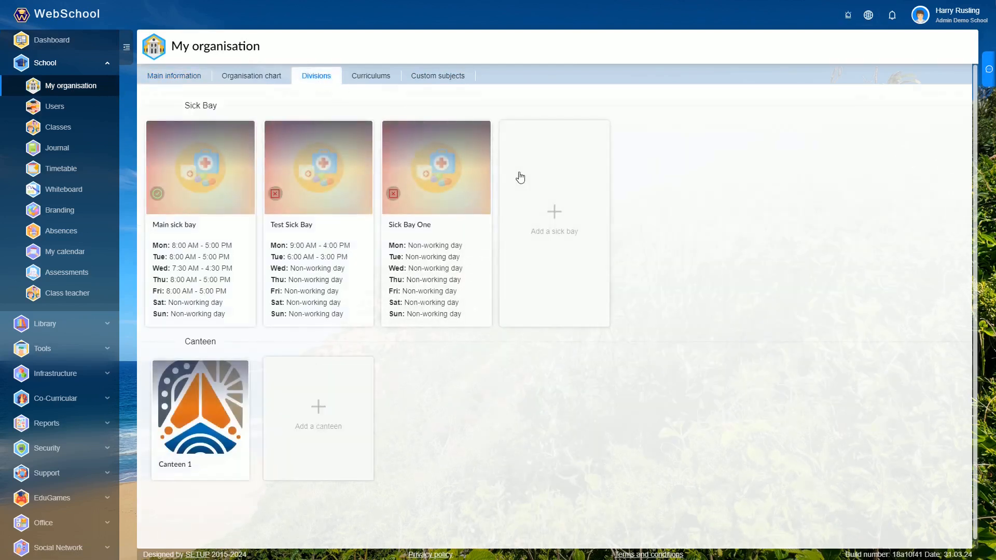
click(553, 213)
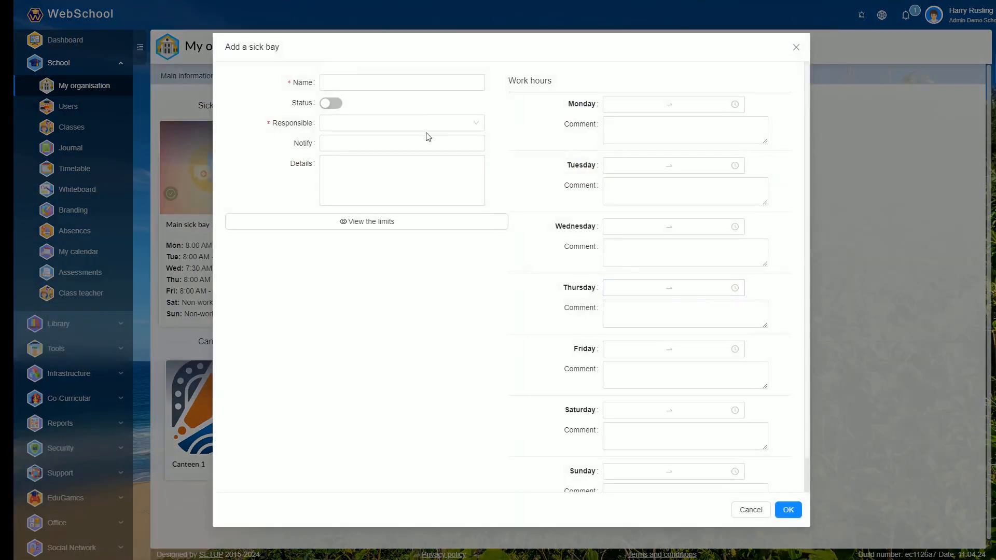
- Name the new sick bay Sick Bay and assign its responsible person
text(Sick Bay)
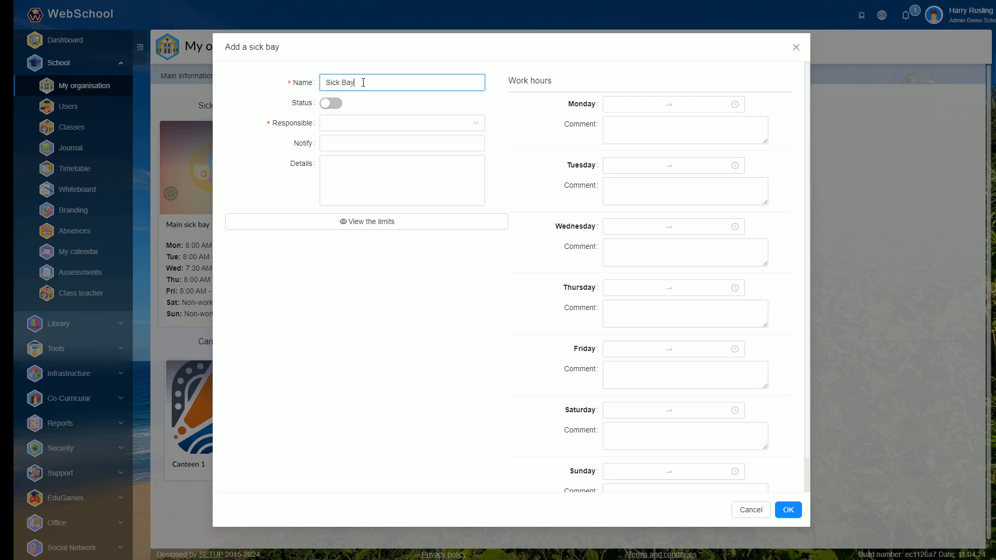
click(365, 123)
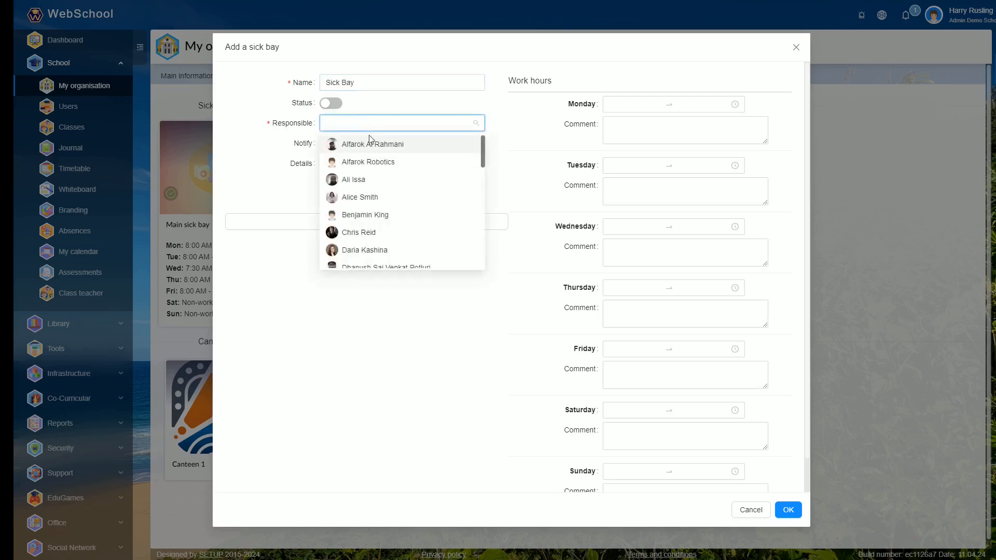
click(359, 233)
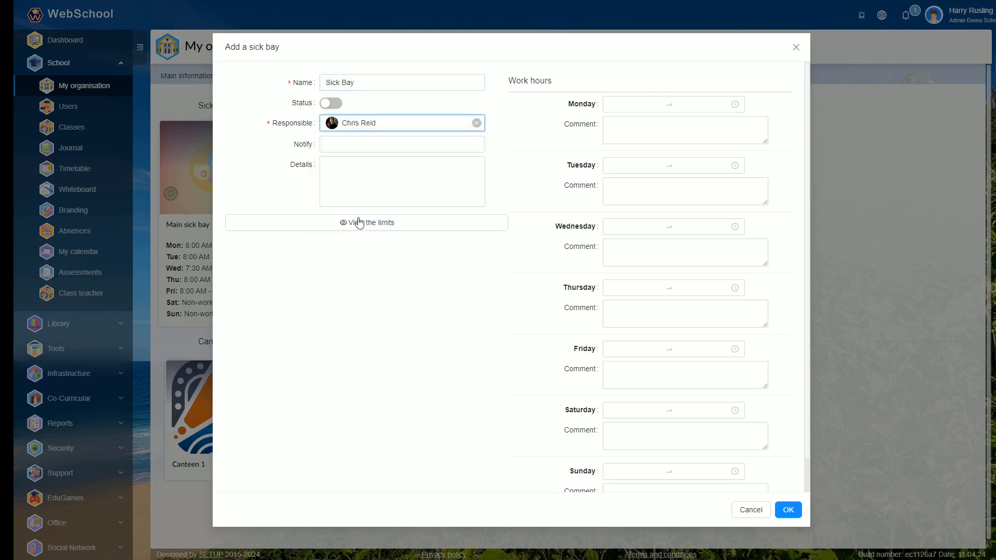
- Choose three people to notify for the sick bay and enter "Details" as its details text
click(340, 144)
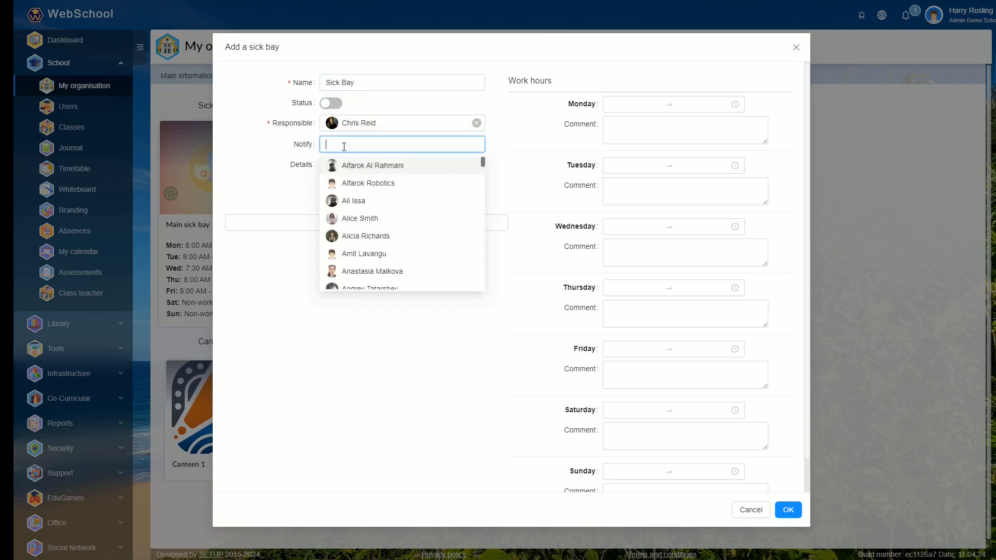
click(377, 271)
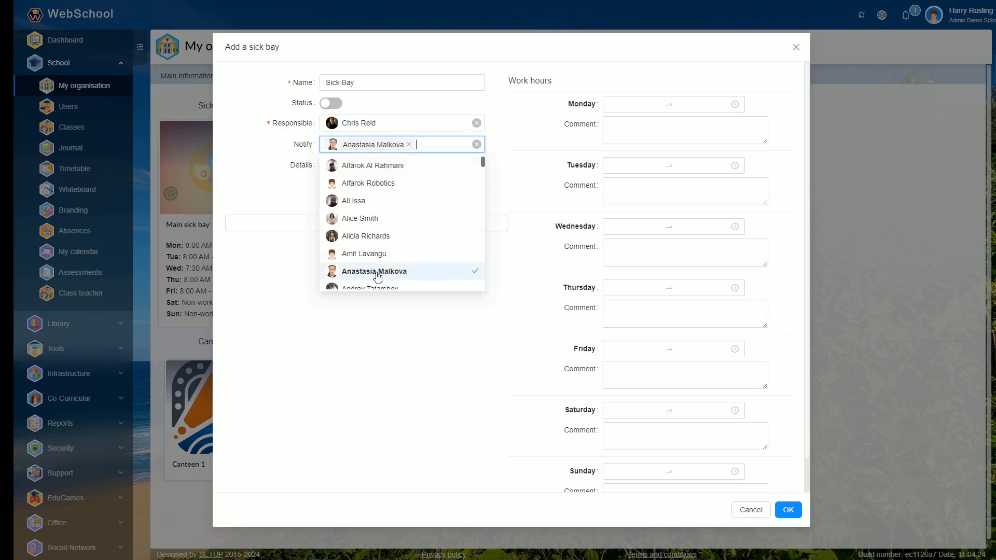
click(374, 203)
click(373, 232)
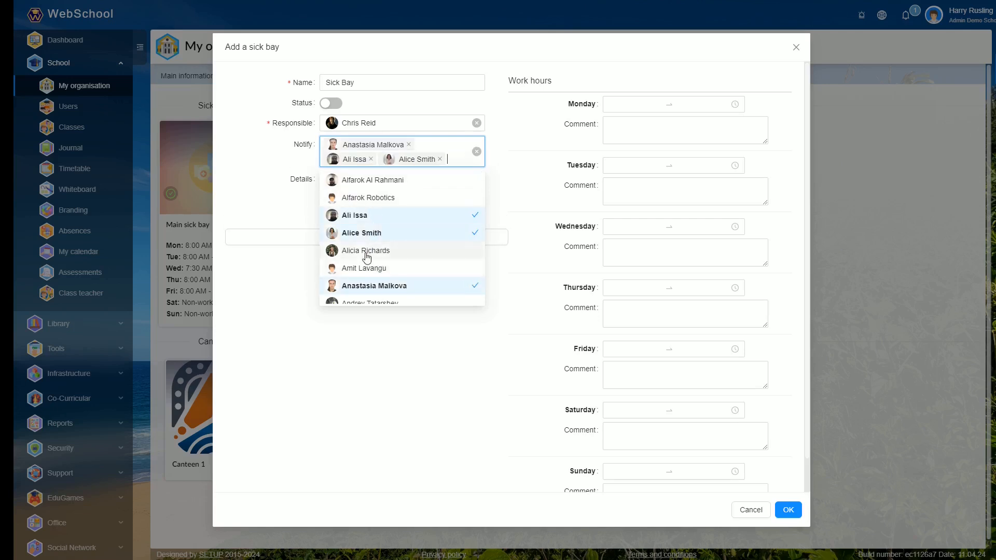
click(362, 318)
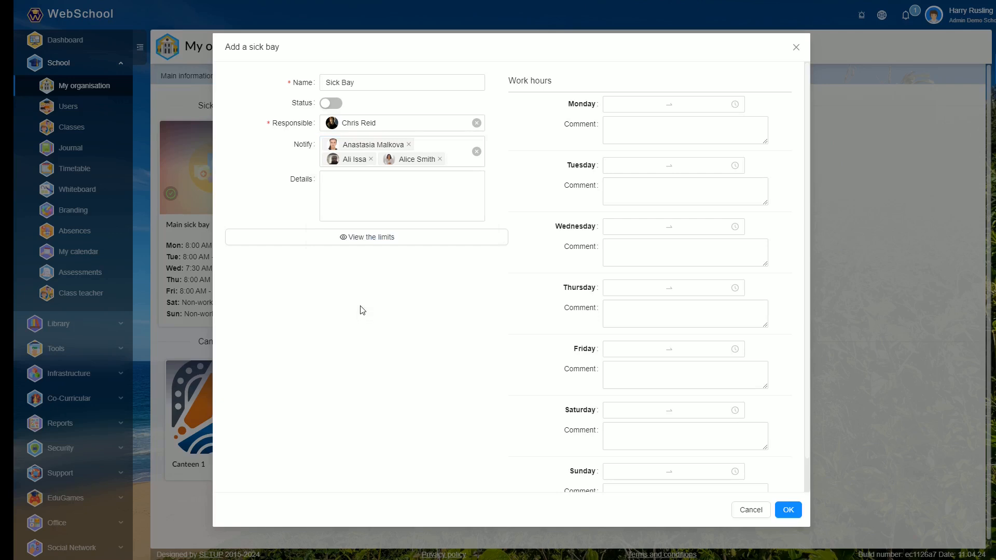
click(353, 184)
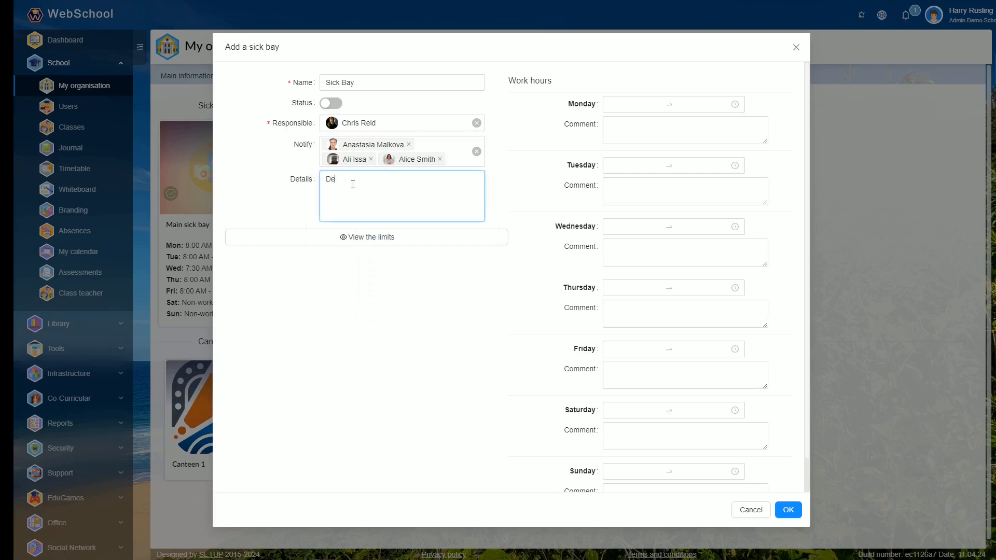
click(366, 290)
- Set the sick bay's Monday work hours to 09.00–18.00 and save the new sick bay
click(629, 119)
click(631, 104)
click(616, 187)
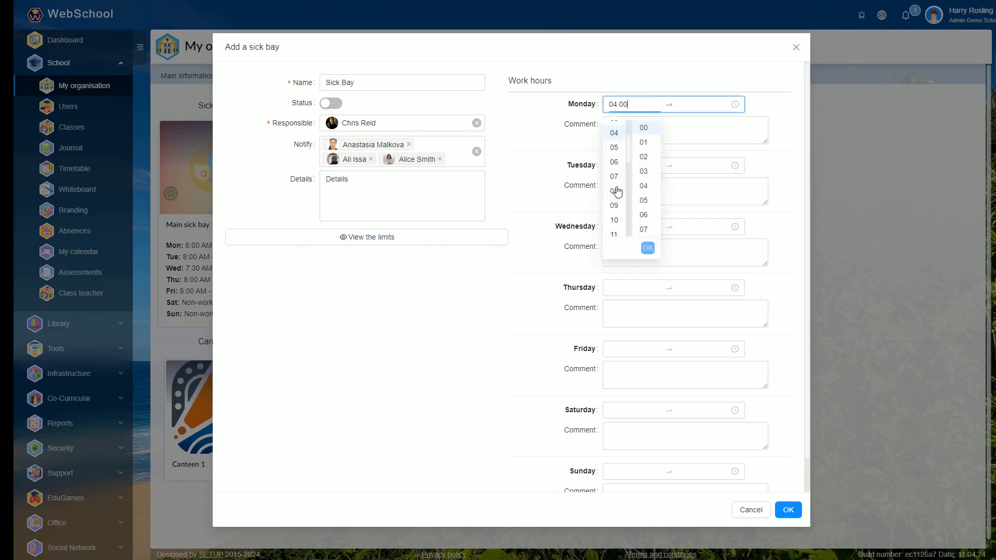
click(615, 205)
click(648, 247)
scroll(684, 166, down, 3)
click(683, 172)
click(716, 248)
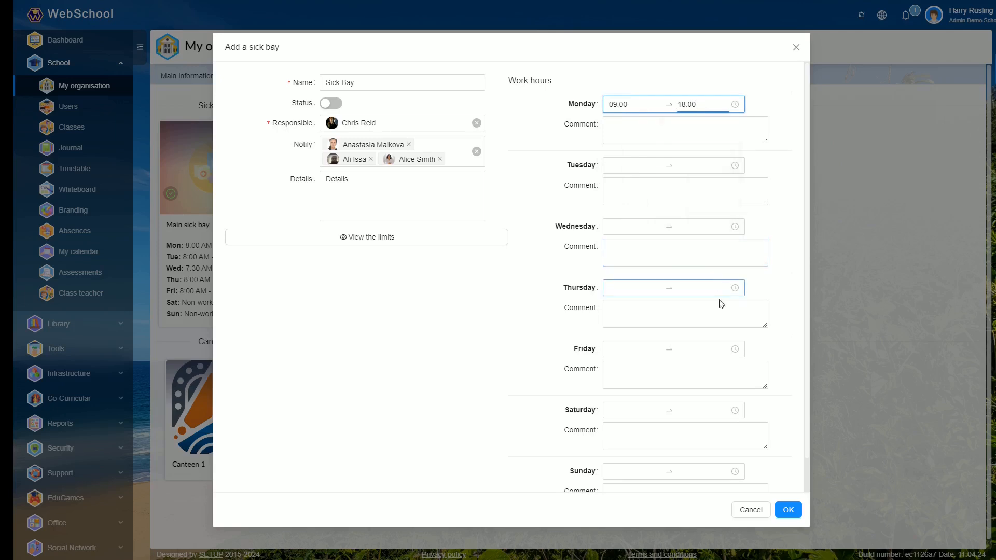
click(788, 510)
- Start a new medication limit for the Main sick bay and choose Paracetamol (Tablet) as the medication
click(389, 249)
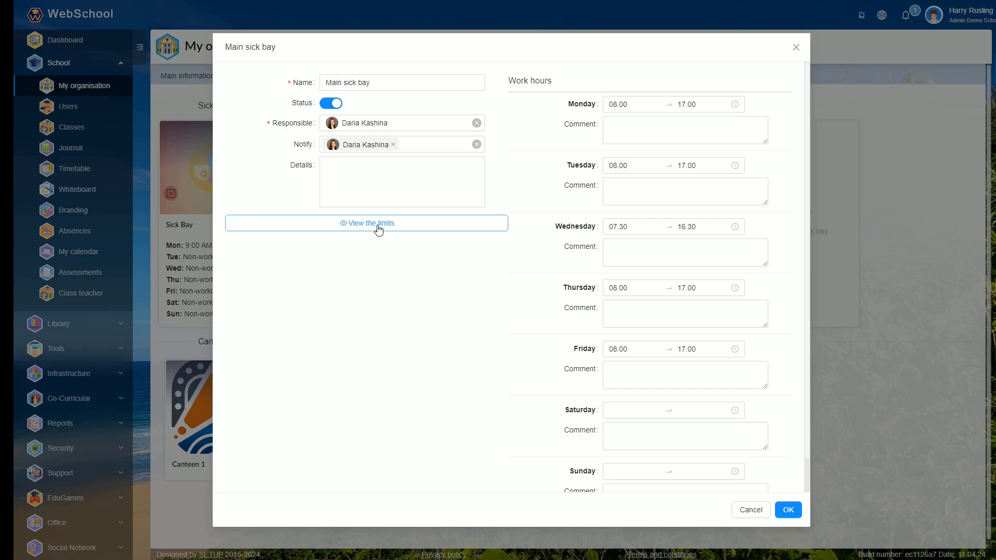
click(378, 227)
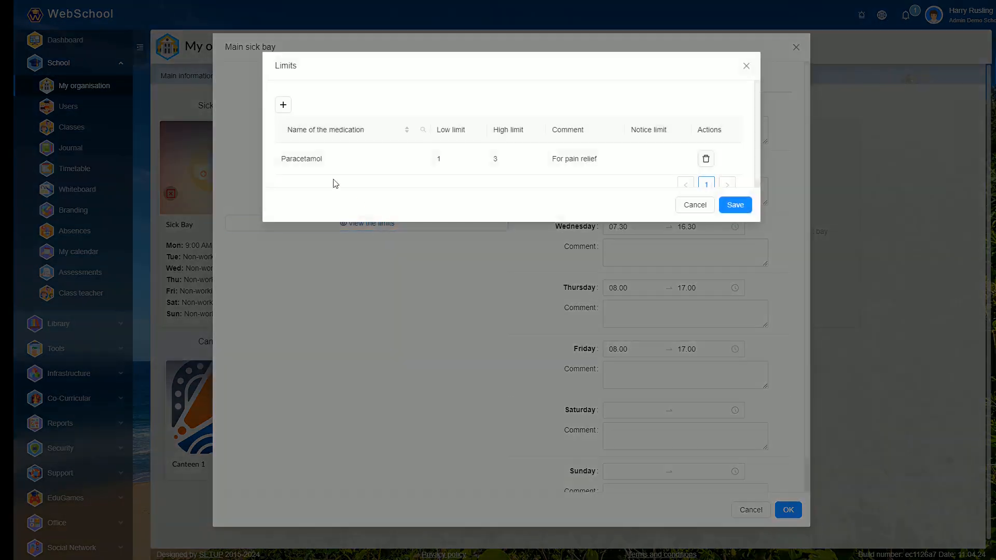
click(281, 108)
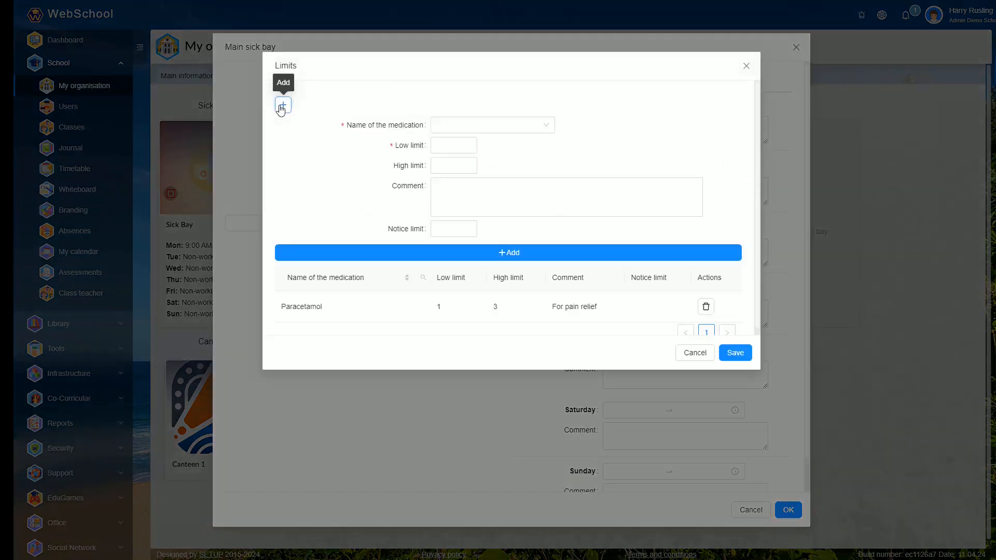
click(476, 125)
click(478, 163)
- Add the limit with low limit 1, high limit 3 and comment "Pain Relief", and save the Main sick bay
click(472, 143)
click(469, 164)
text(3)
click(459, 187)
text(Pain Relief)
click(508, 238)
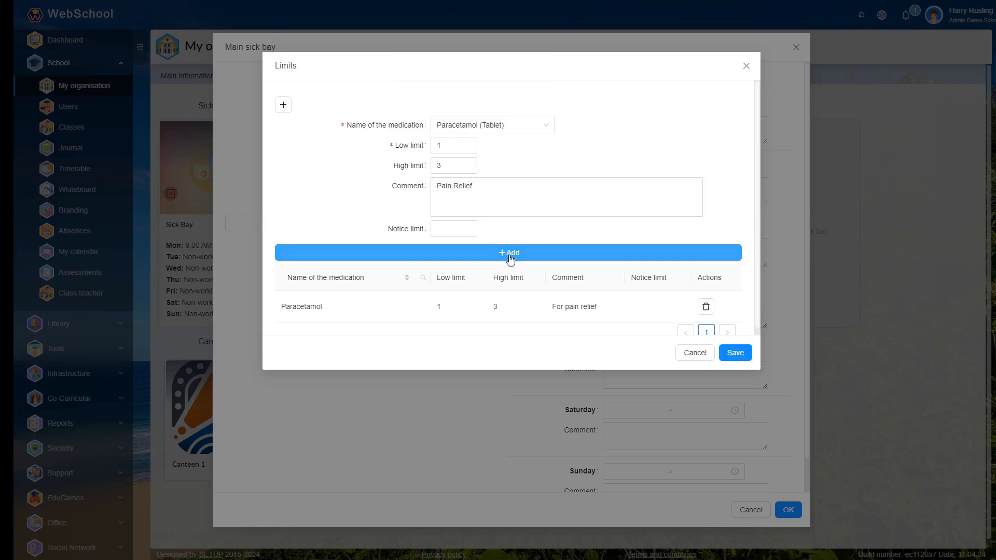
click(511, 254)
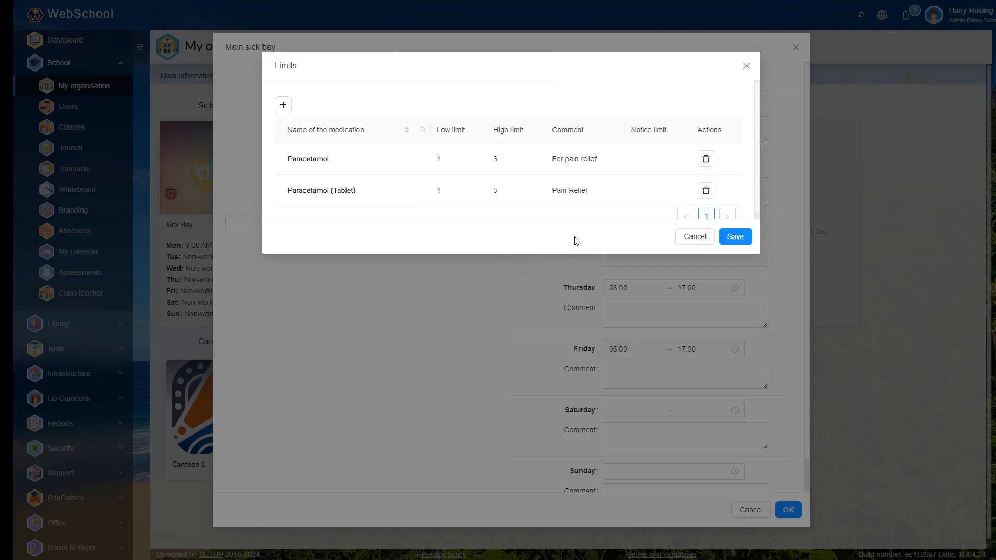
click(733, 237)
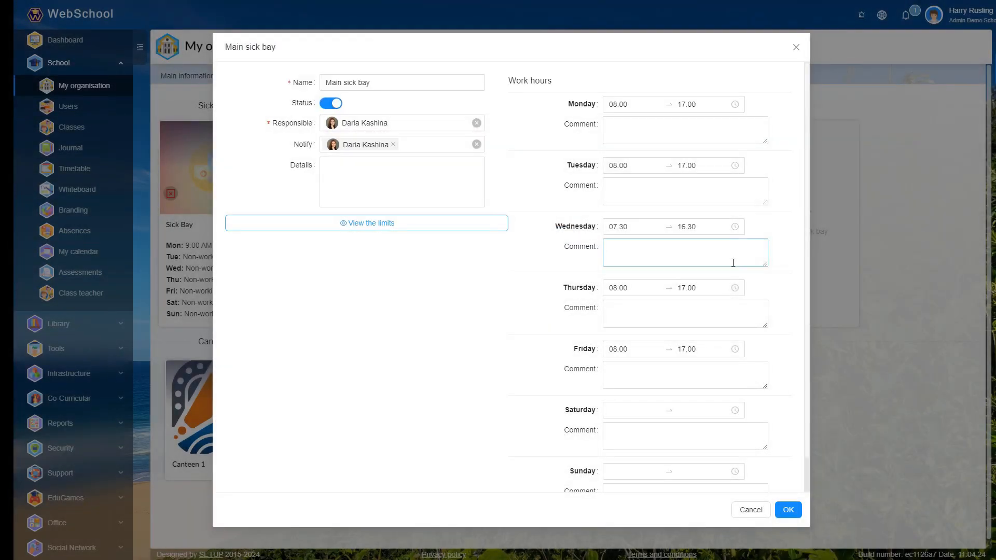
click(787, 509)
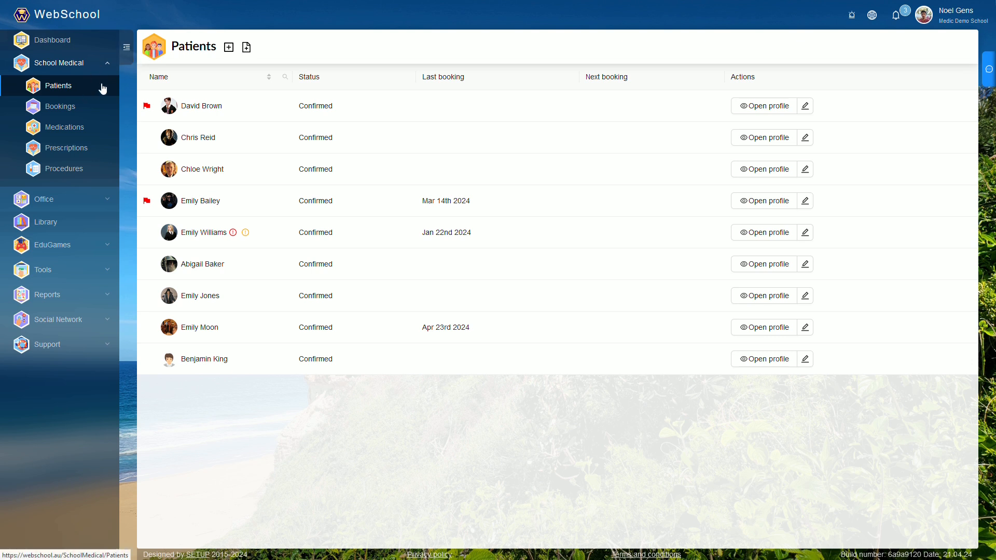
- Start adding a patient, find and choose the person by first name, and proceed to the Details stage
click(229, 48)
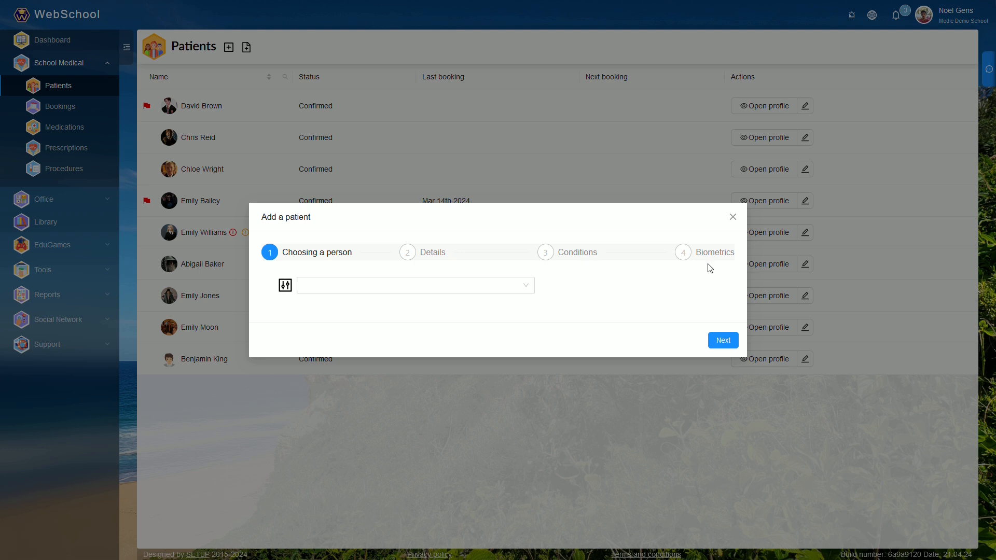
click(512, 287)
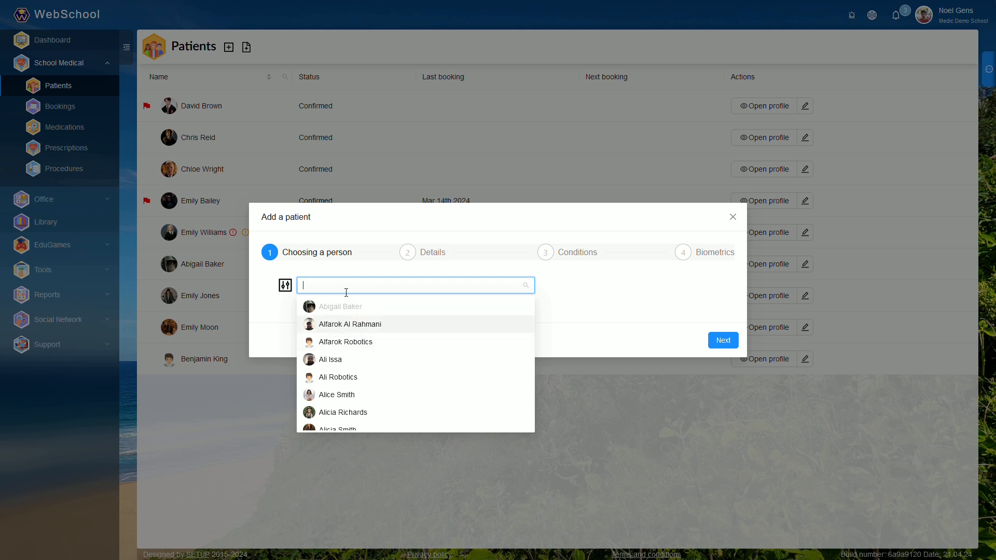
text(ava)
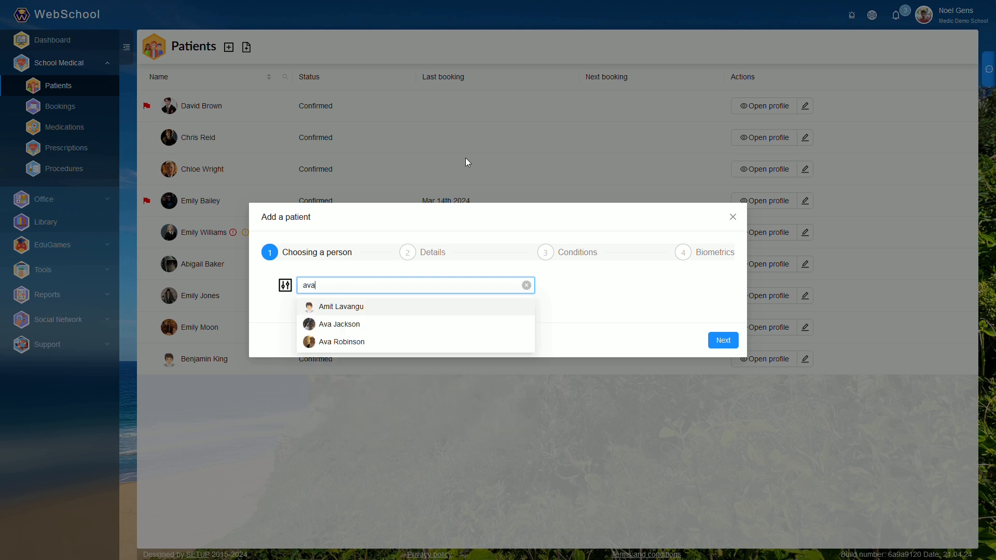
click(404, 327)
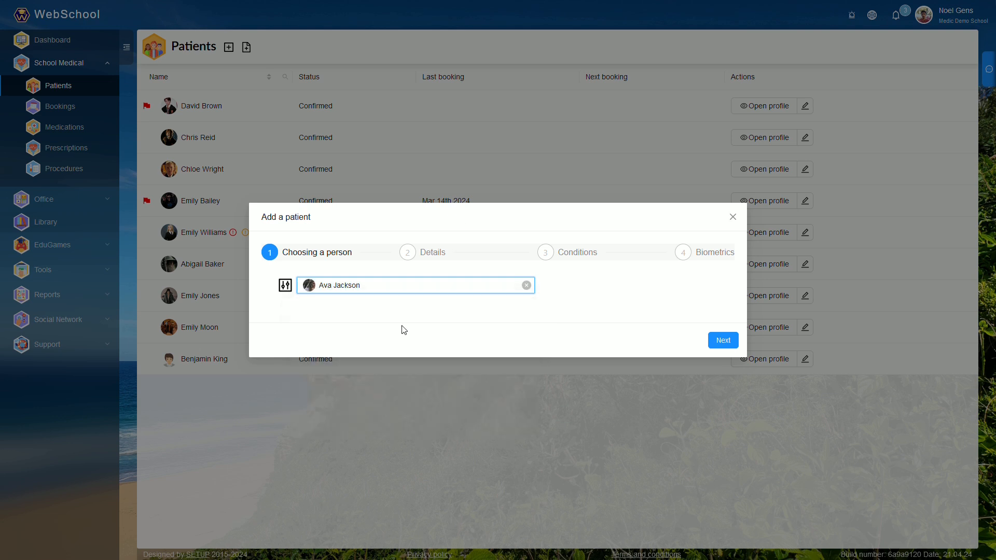
click(723, 341)
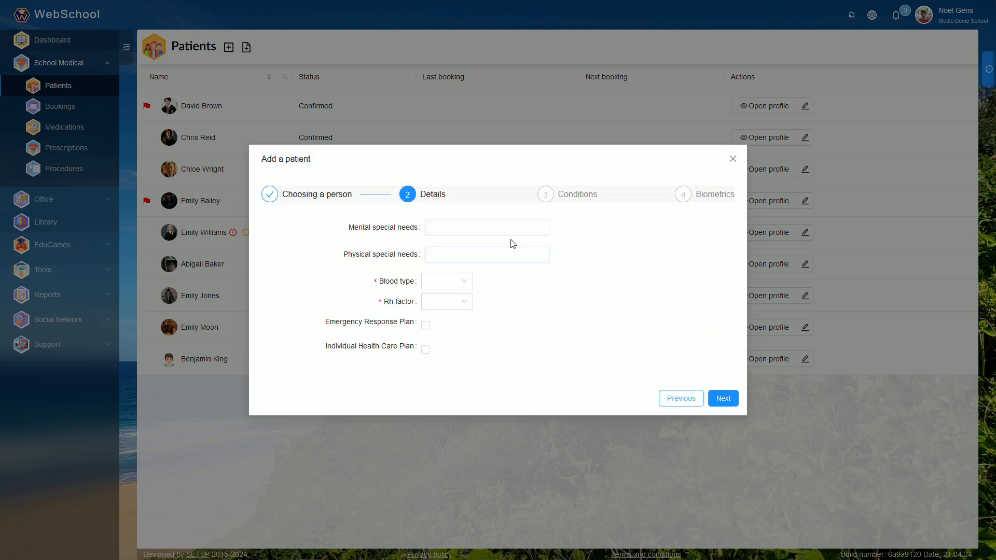
- Review the mental special needs options and the form for adding a new mental special need
click(512, 263)
click(476, 234)
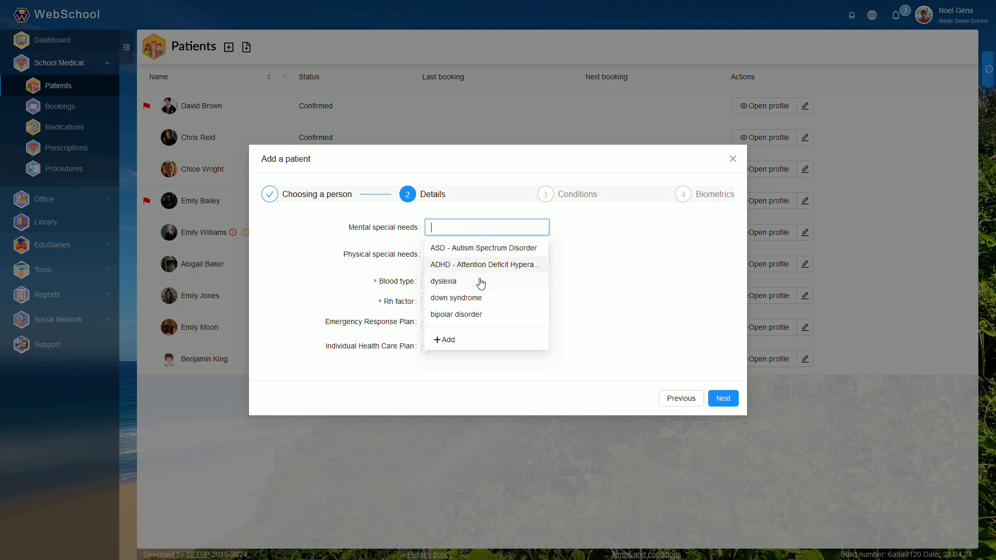
click(447, 341)
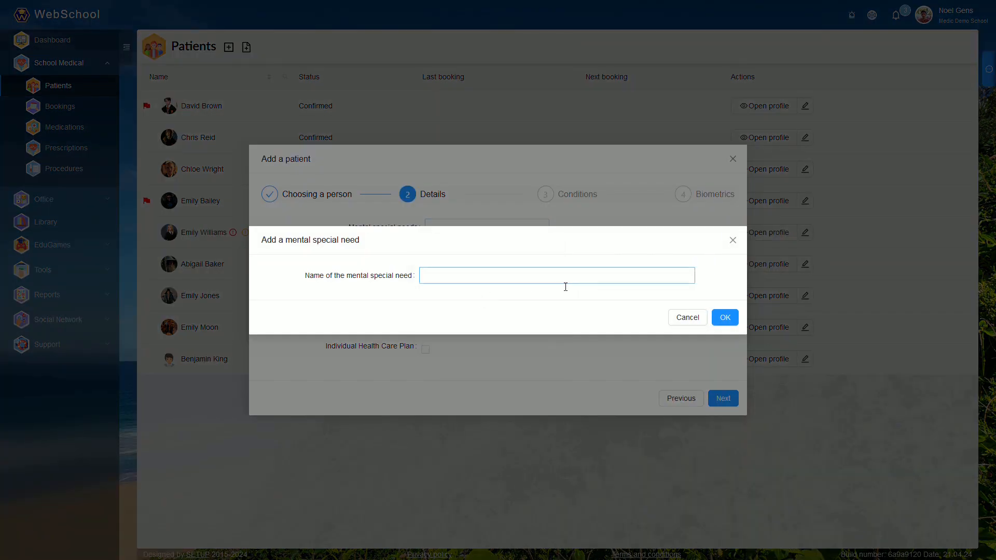
click(732, 239)
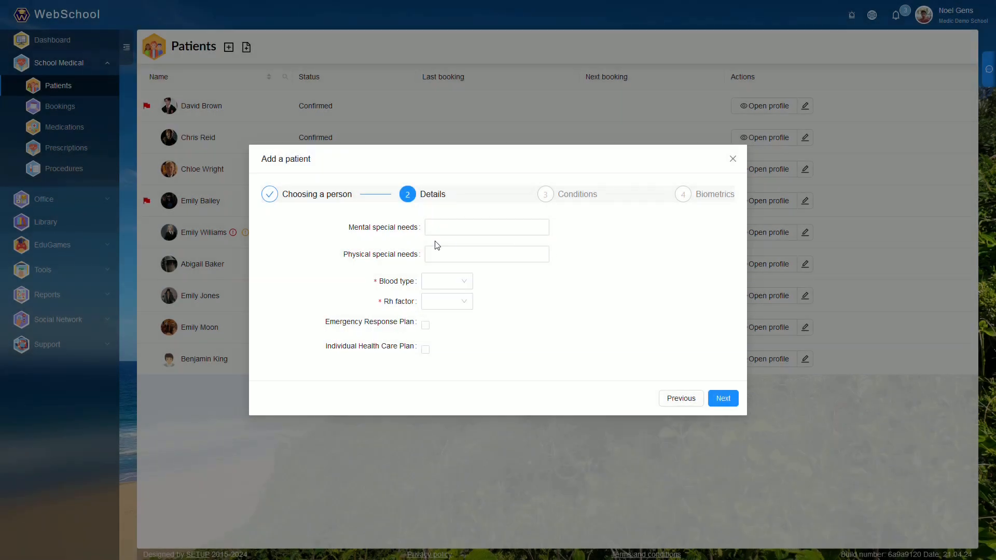
- Choose dyslexia as the patient's mental special need
click(471, 236)
click(456, 282)
click(633, 258)
- Add "High Blood Pressure" as a new physical special need and choose it for the patient
click(507, 260)
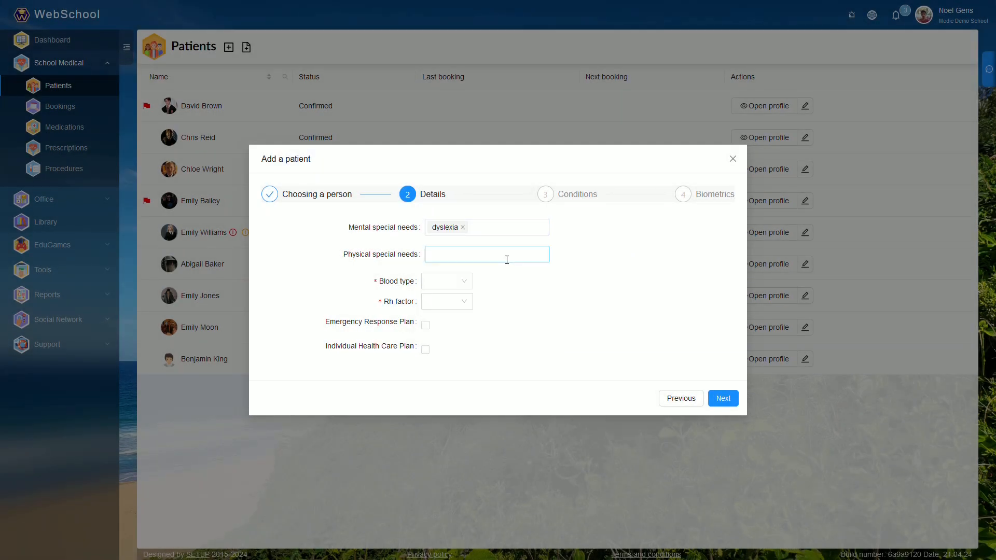
click(446, 350)
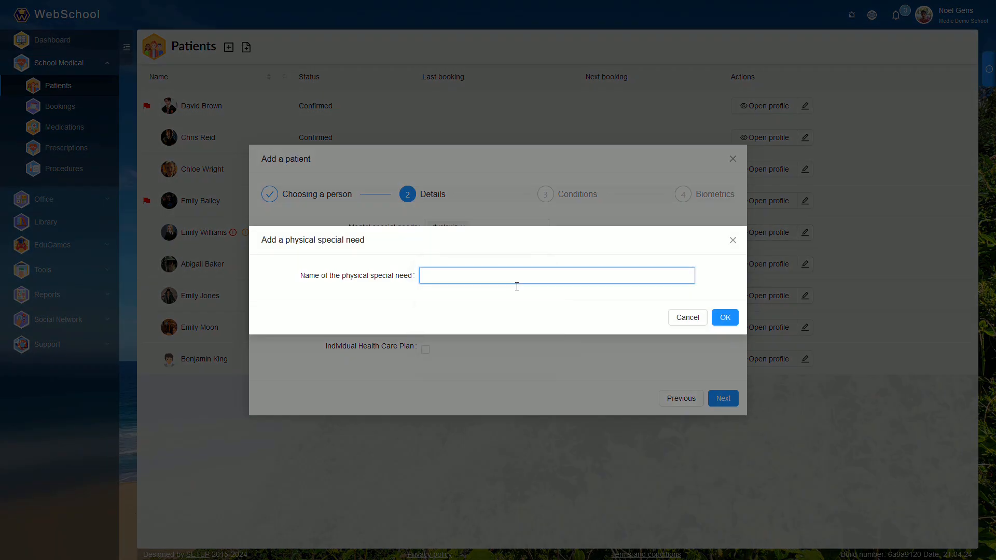
text(High Blood Pressure)
click(727, 317)
click(511, 254)
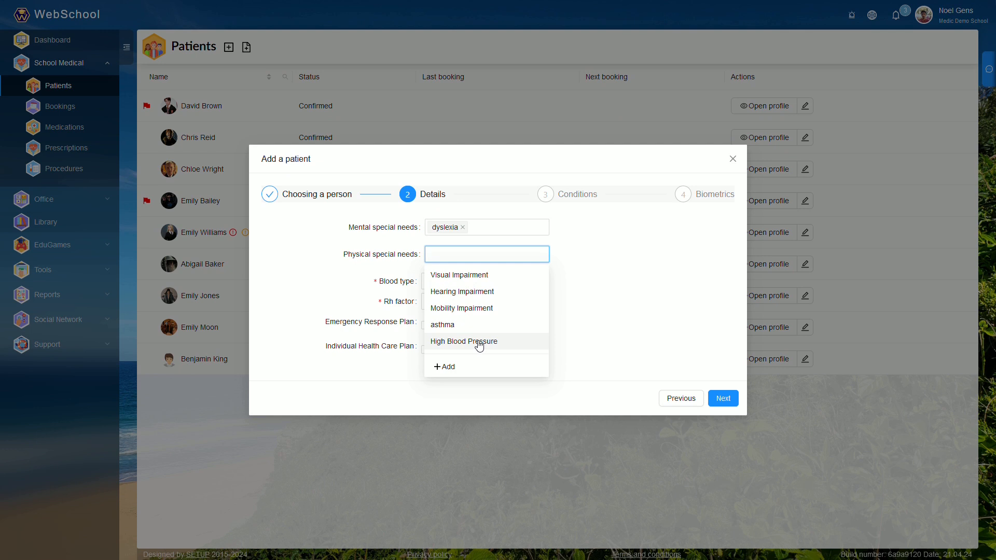
click(479, 341)
- Set the patient's blood type to A and the Rh factor to +
click(457, 284)
click(447, 326)
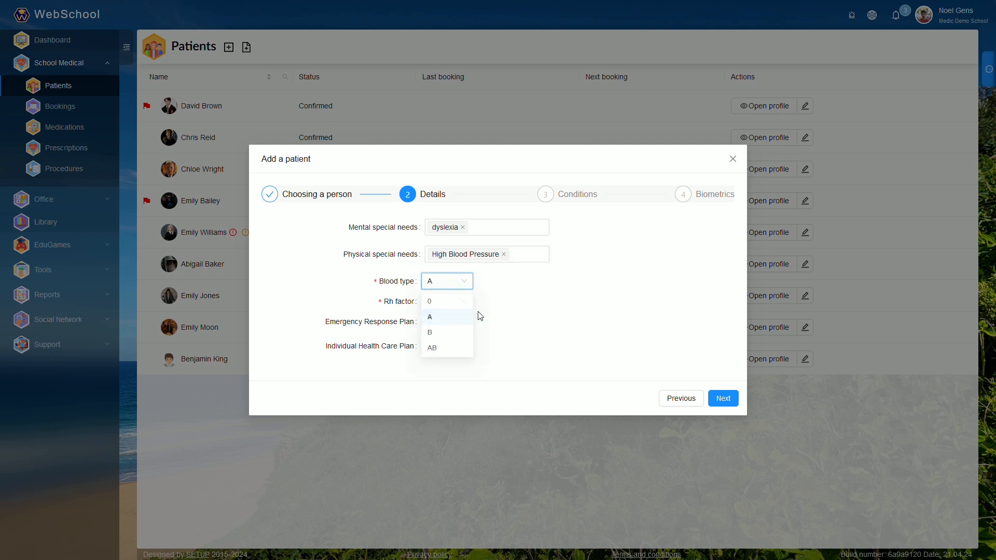
click(455, 303)
click(448, 323)
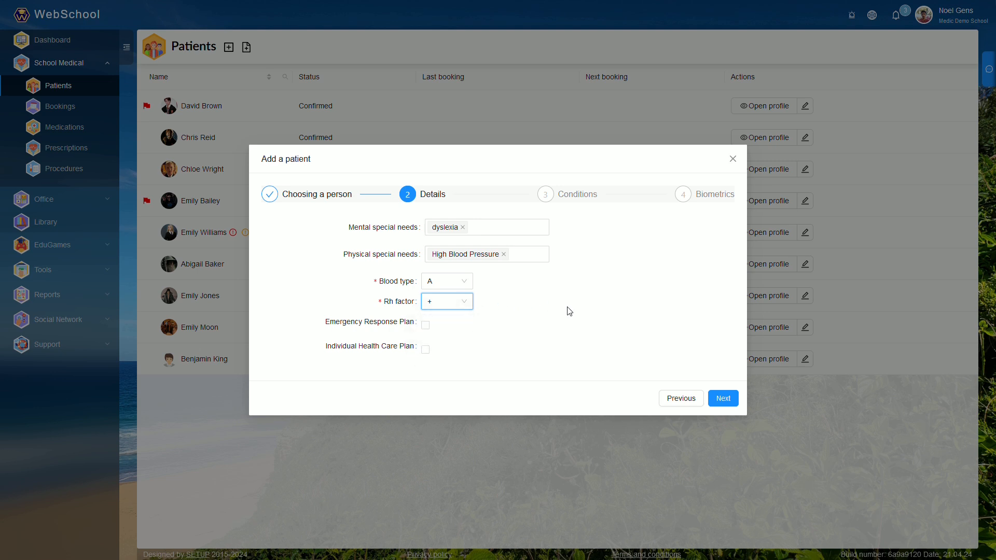
- Enable the Emergency Response Plan and Individual Health Care Plan options, and clear both again
click(426, 325)
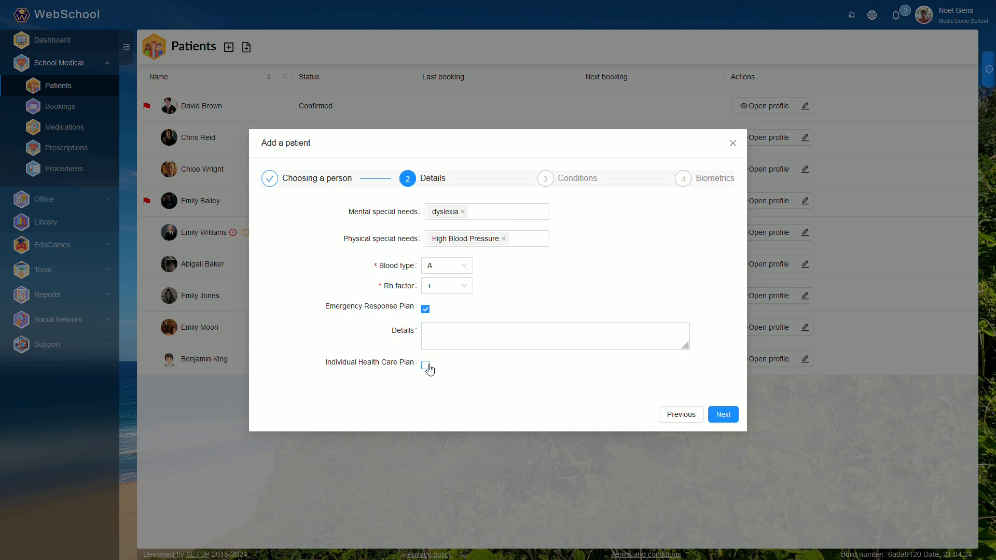
click(427, 366)
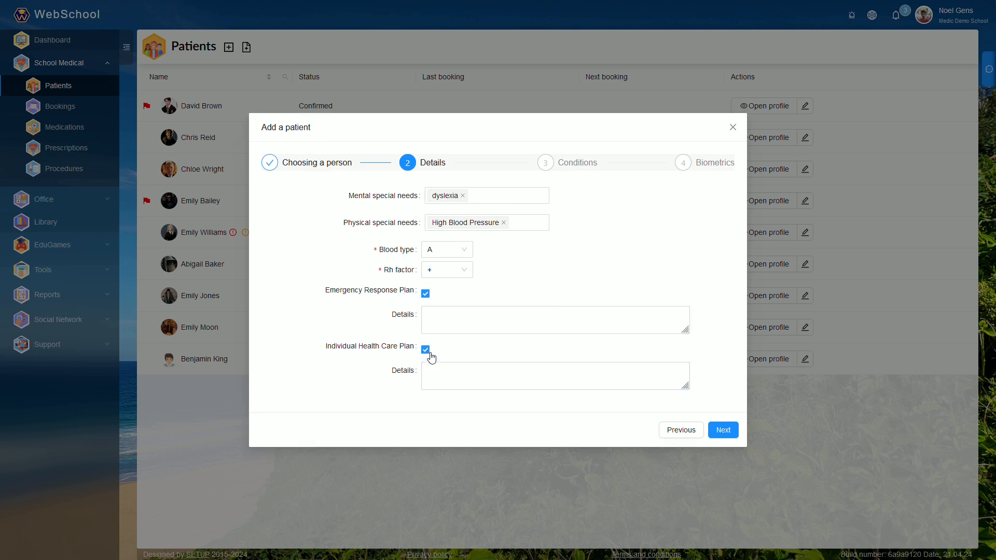
click(426, 350)
click(426, 310)
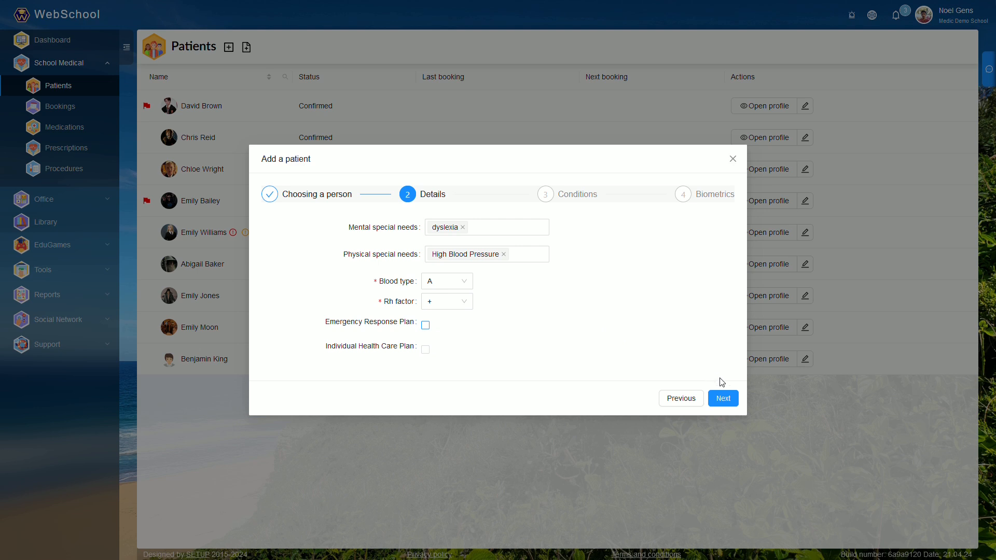
- Proceed to the Conditions stage and start a new Asthma condition with the description "Difficulty breathing"
click(723, 398)
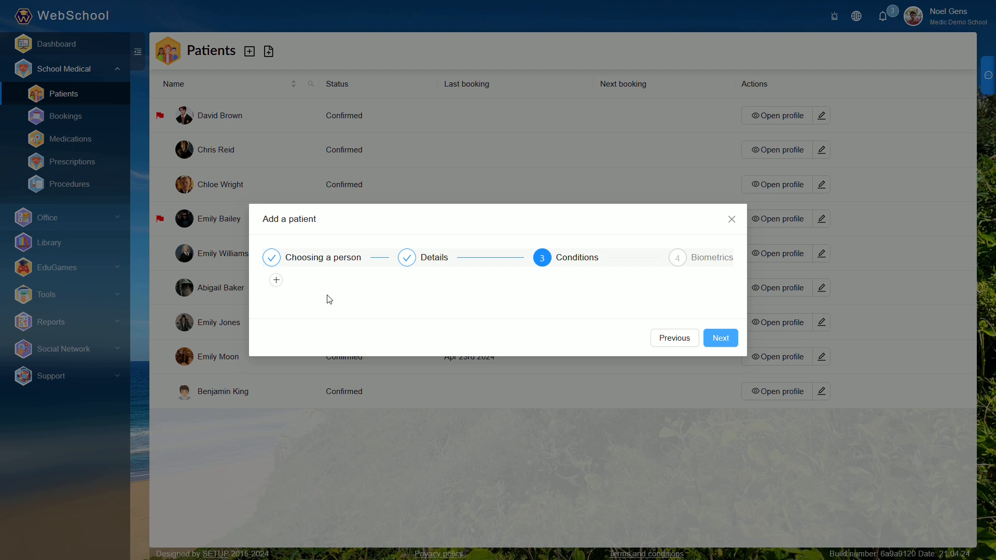
click(276, 281)
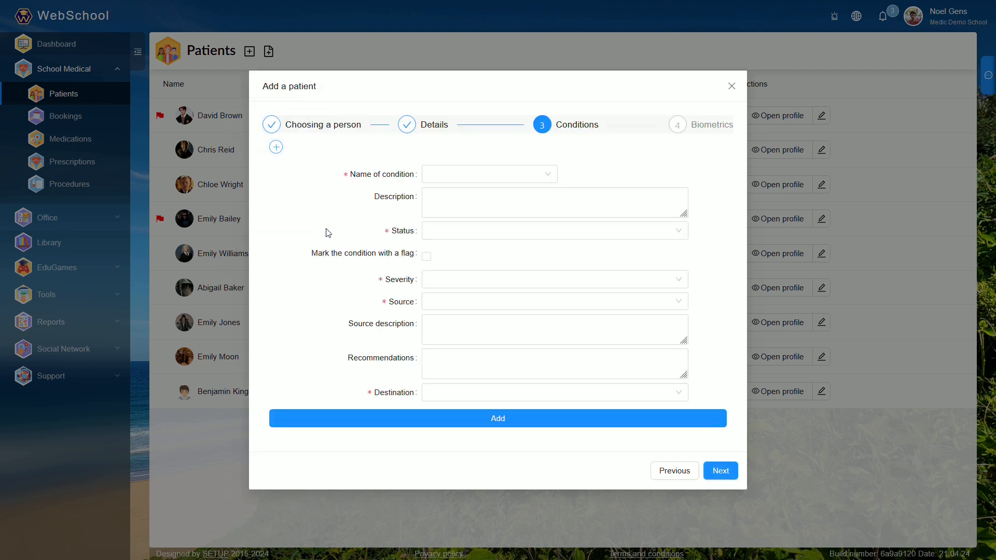
click(465, 174)
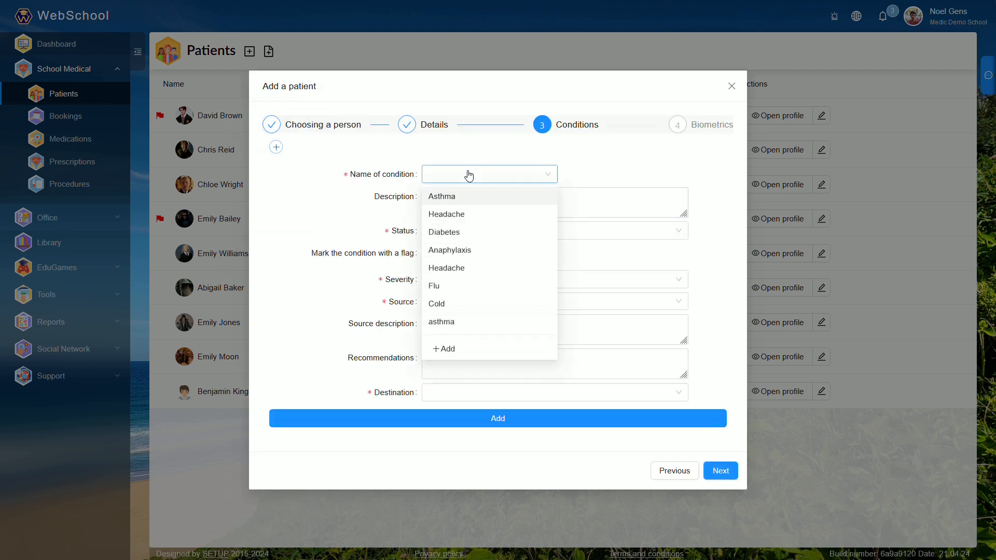
click(458, 198)
click(561, 202)
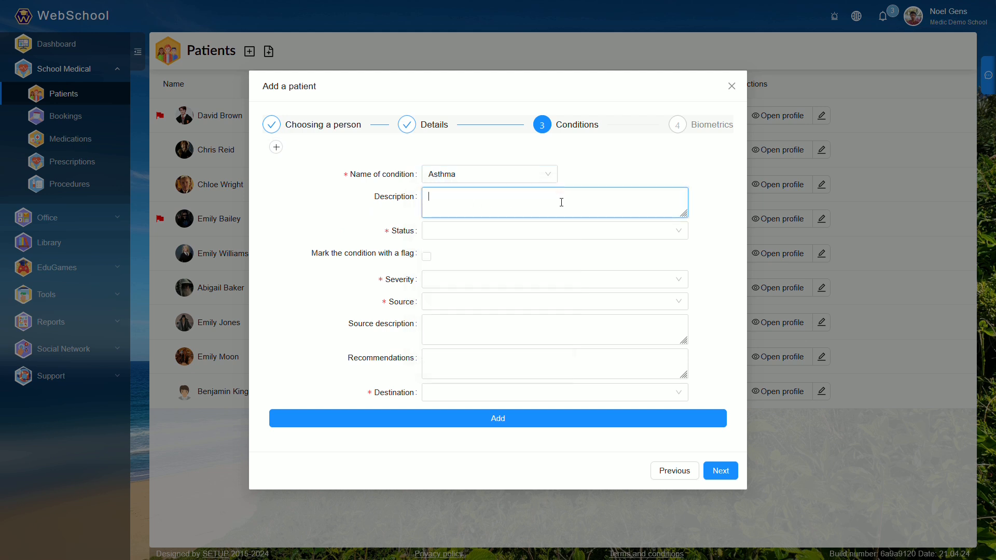
text(Difficu)
text(lty breathing)
- Set the Asthma condition's status to Chronical and severity to Mild, leaving it without a flag
click(459, 228)
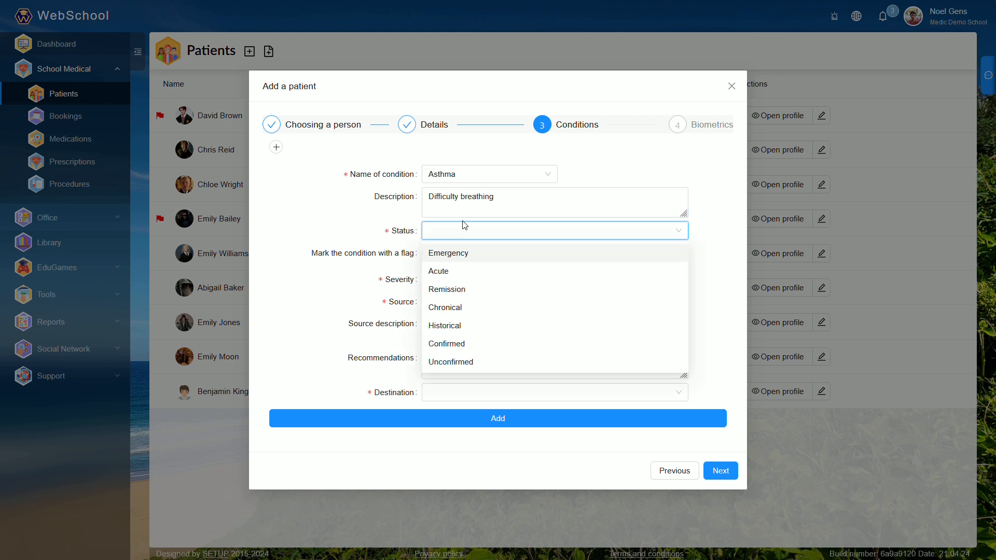
click(460, 308)
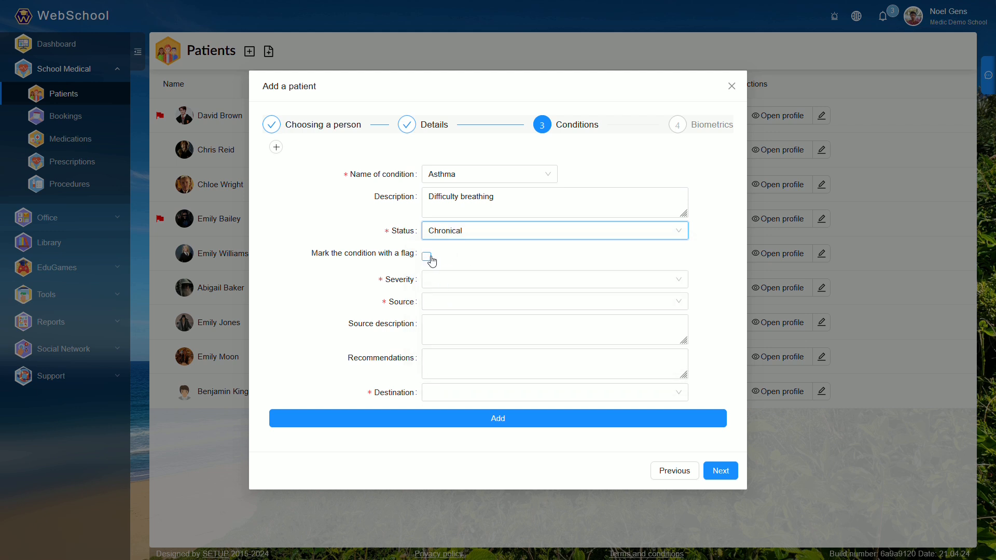
click(430, 257)
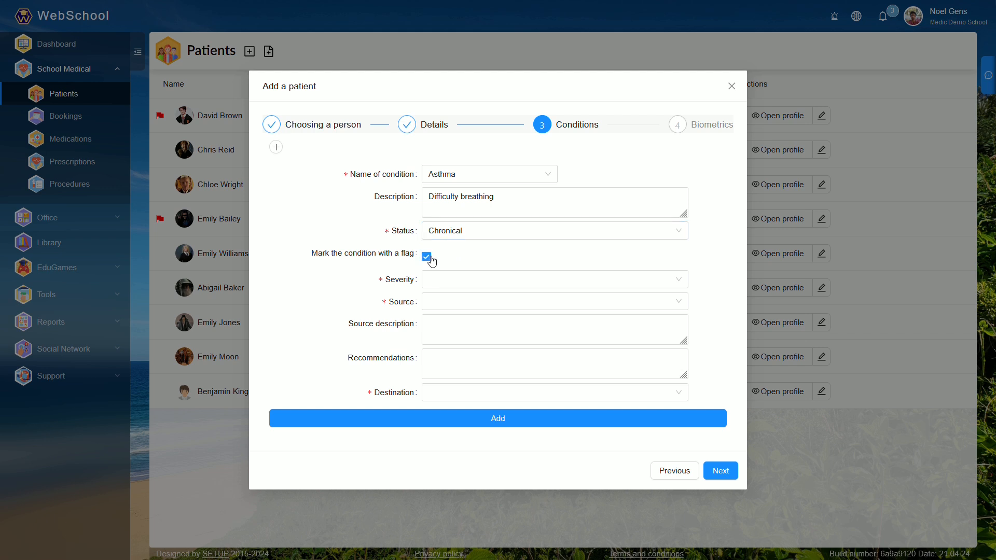
click(429, 256)
click(473, 282)
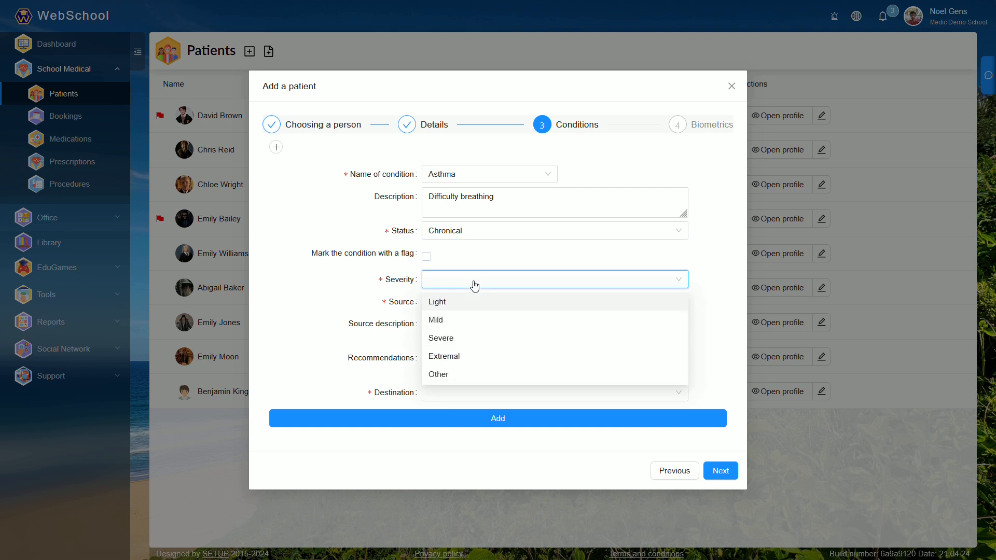
click(444, 325)
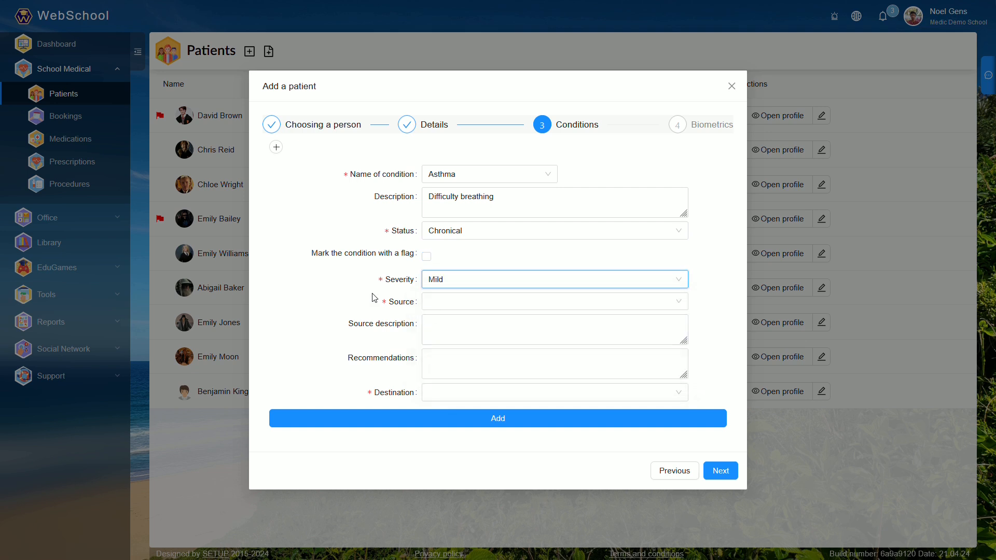
- Set the condition's source to Parent and describe that the student had experienced asthma attack throughout her life
click(450, 303)
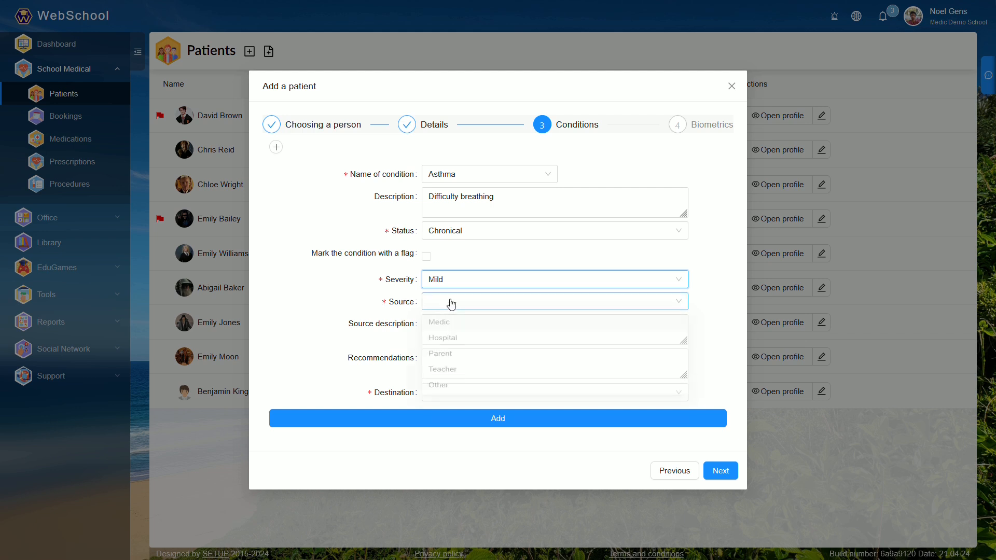
click(440, 366)
click(493, 325)
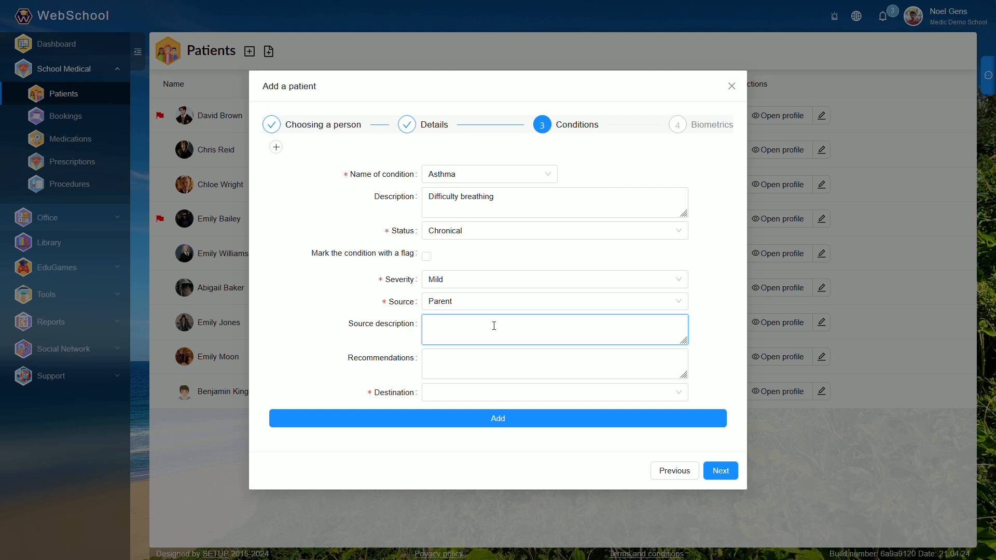
text(Emily had experienced asthma attack throughout)
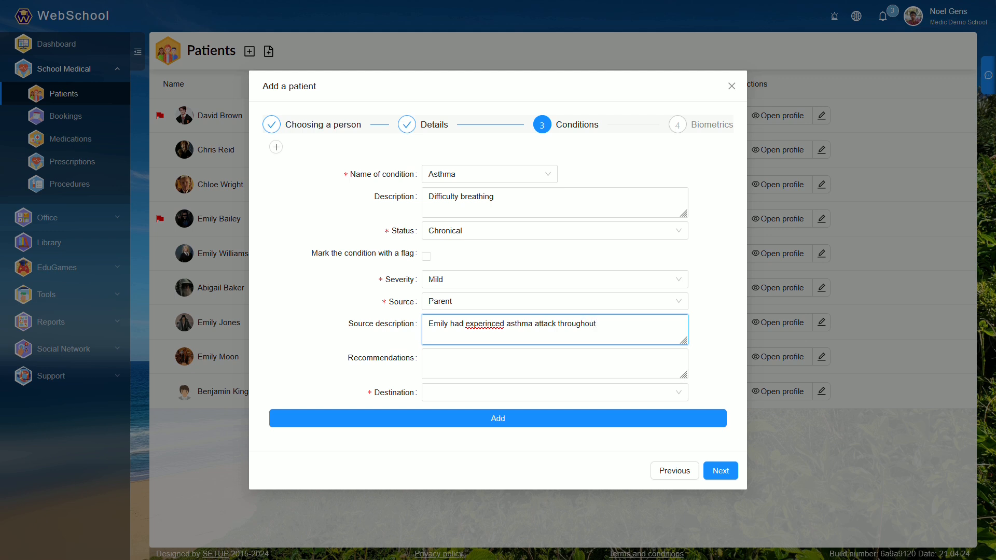
text( her life.)
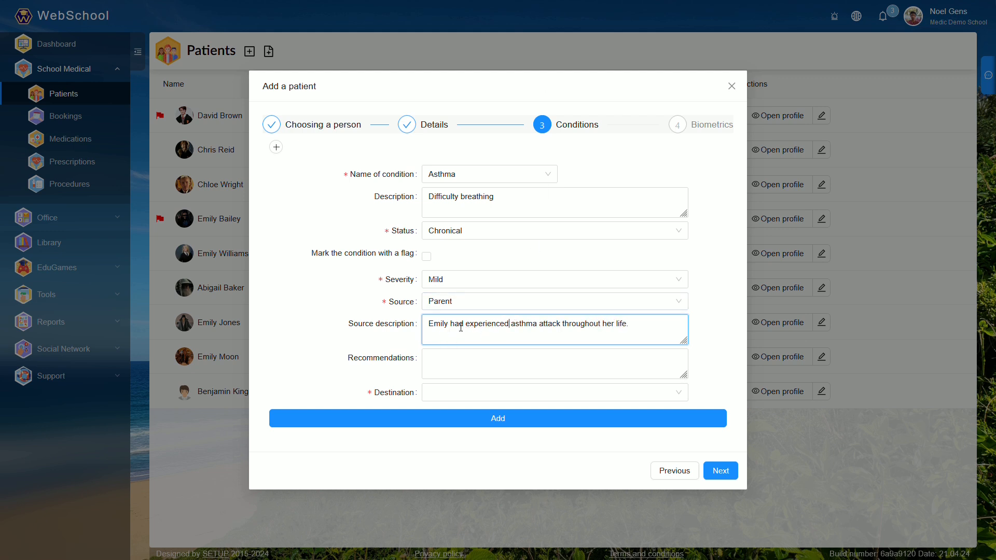
- Set the condition's destination to Home, leave the recommendations empty, and add the condition to the patient
click(460, 360)
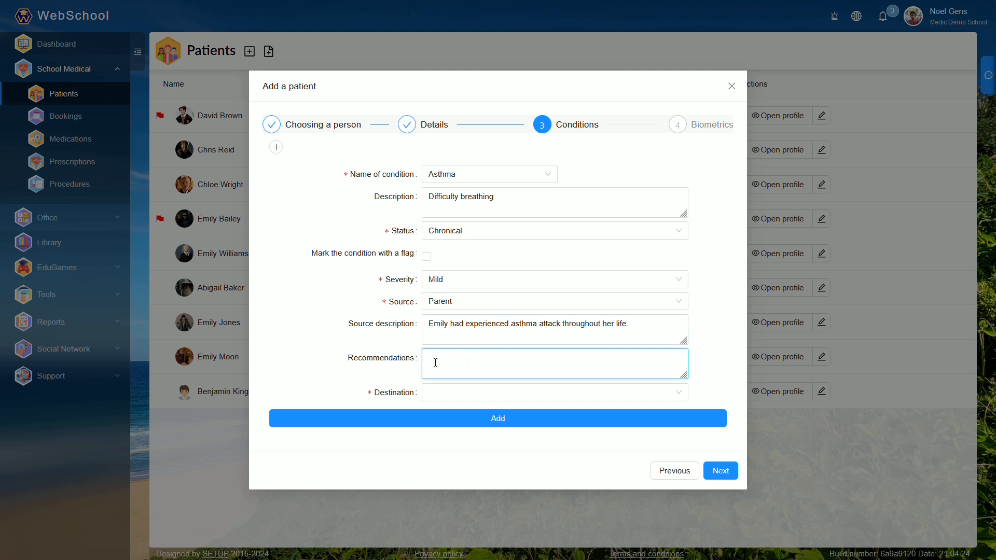
click(446, 398)
click(443, 419)
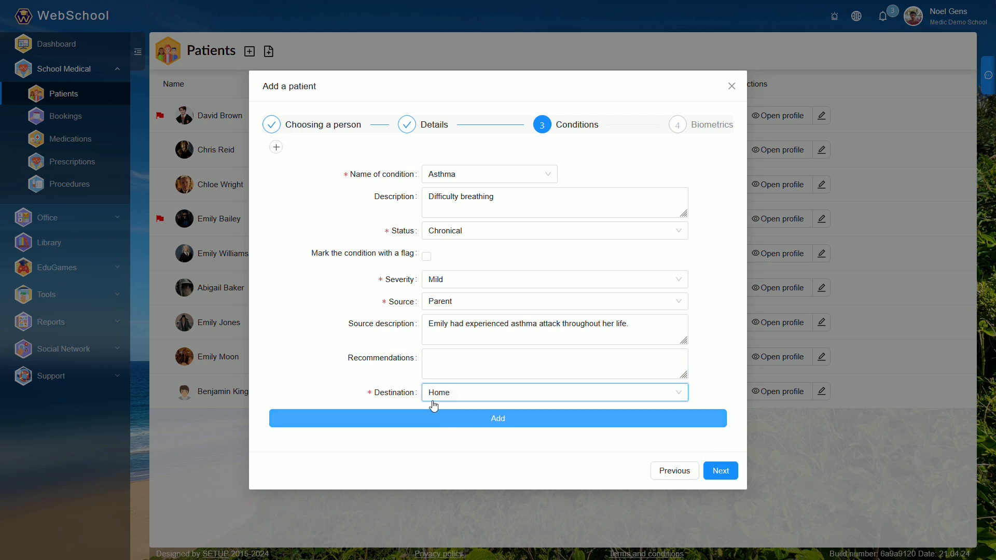
click(486, 422)
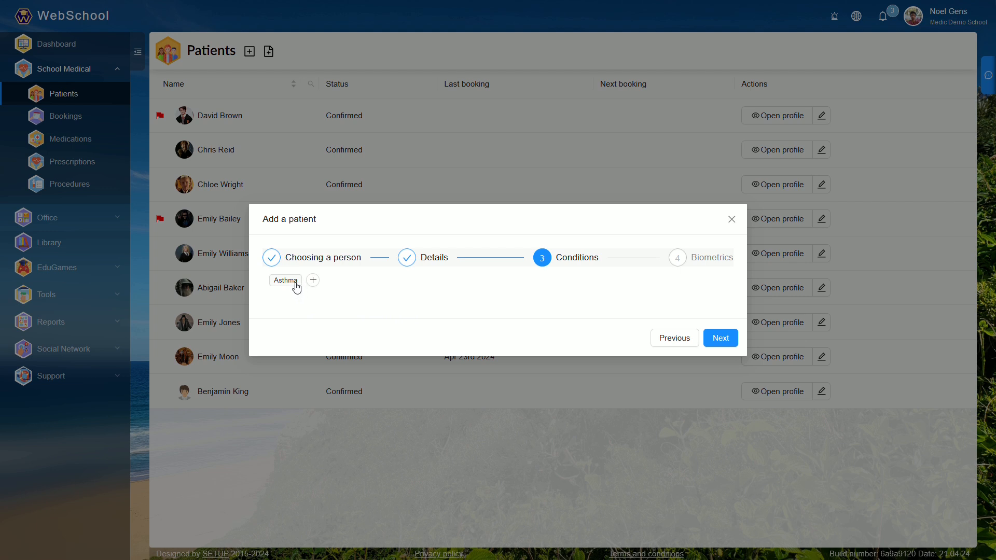
- Proceed to the Biometrics stage, enter height 165 cm and weight 55 kg, and save the patient
click(729, 340)
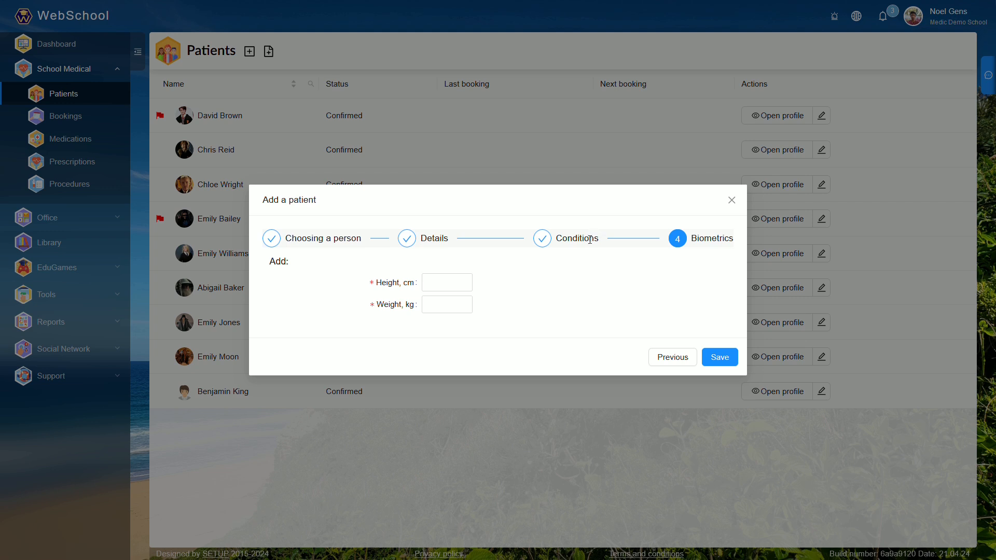
click(447, 285)
text(165)
key(Tab)
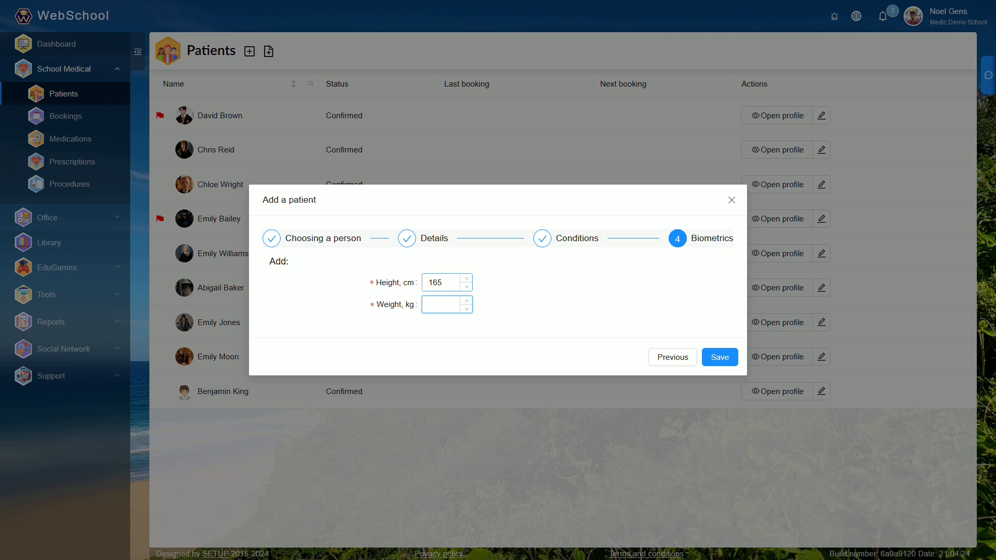
text(55)
click(717, 362)
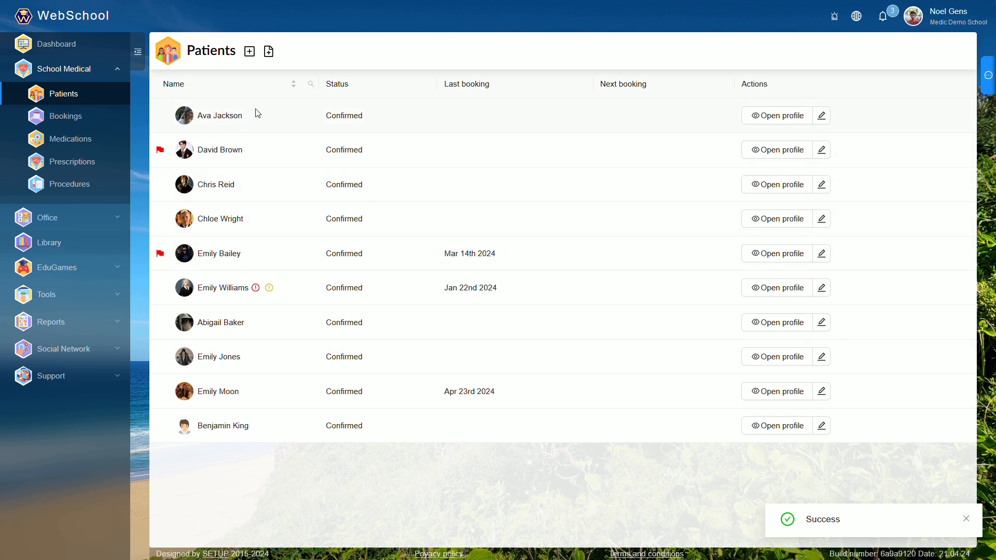
- Open the newly added patient's profile and review the conditions, prescriptions, allergies, special needs and biometrics
click(784, 120)
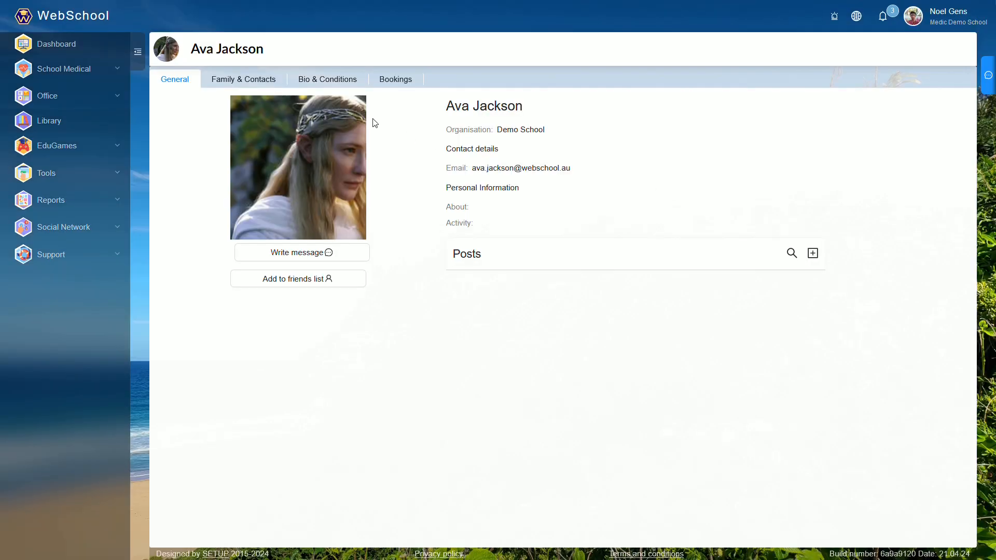
click(329, 85)
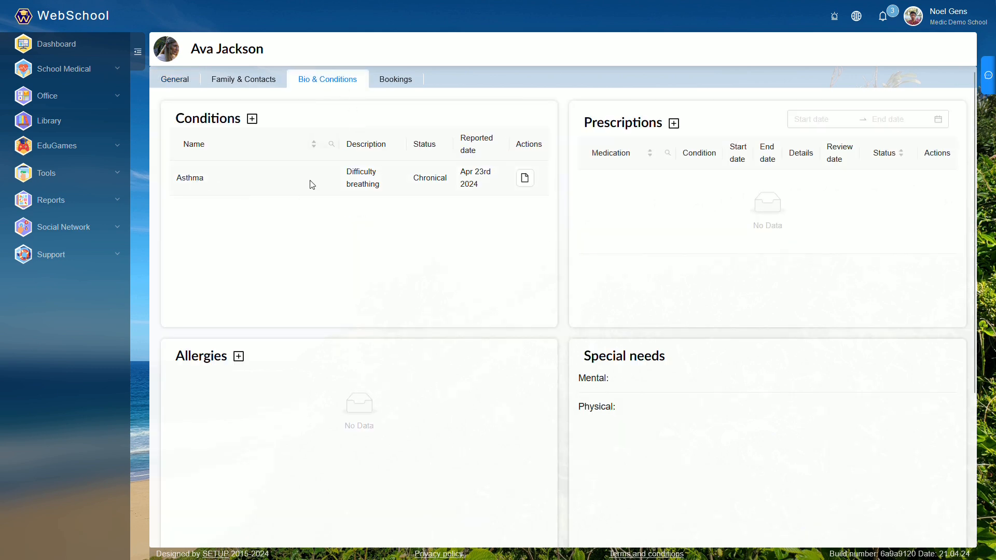
scroll(521, 256, down, 4)
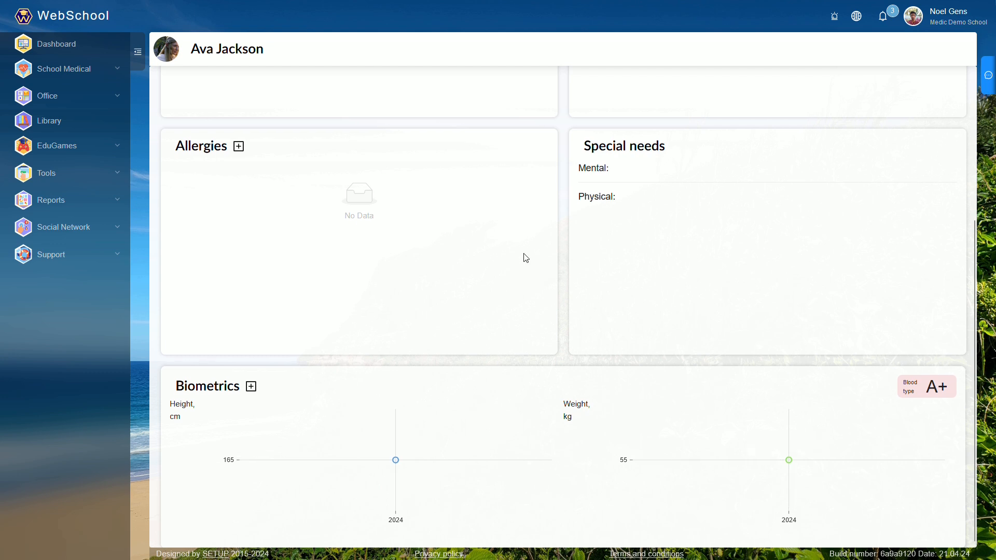
scroll(524, 258, up, 4)
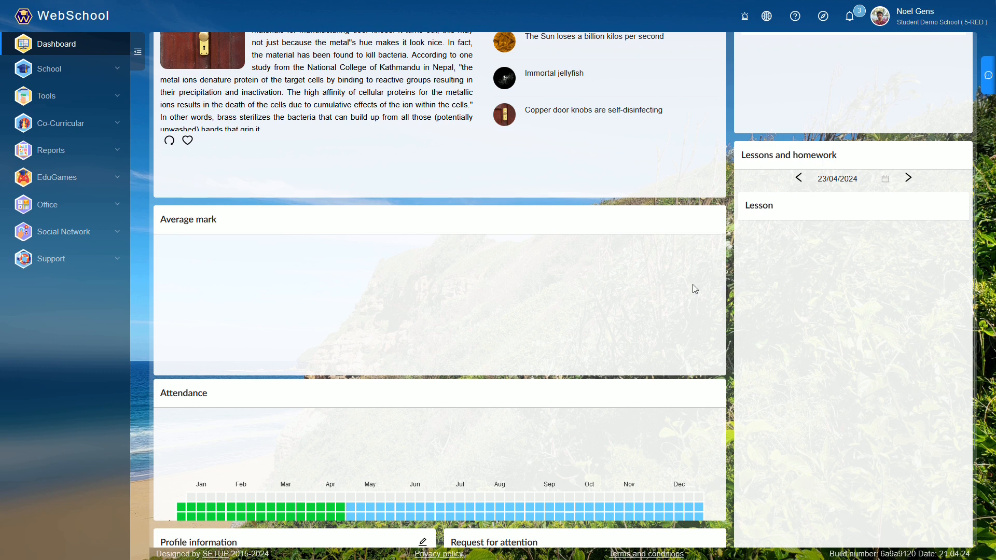
- Start a new booking in My Medical and select the student as the patient
click(109, 97)
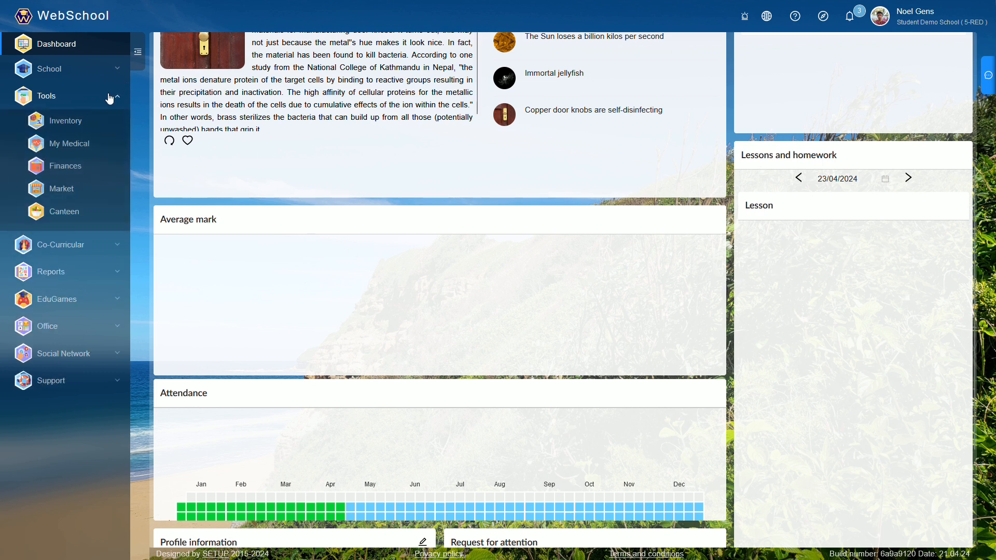
click(81, 148)
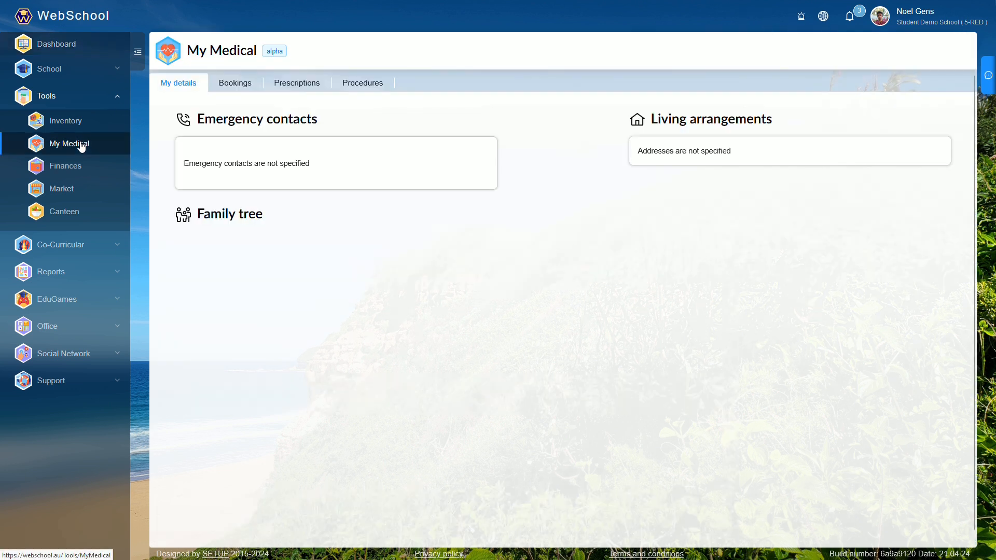
click(239, 90)
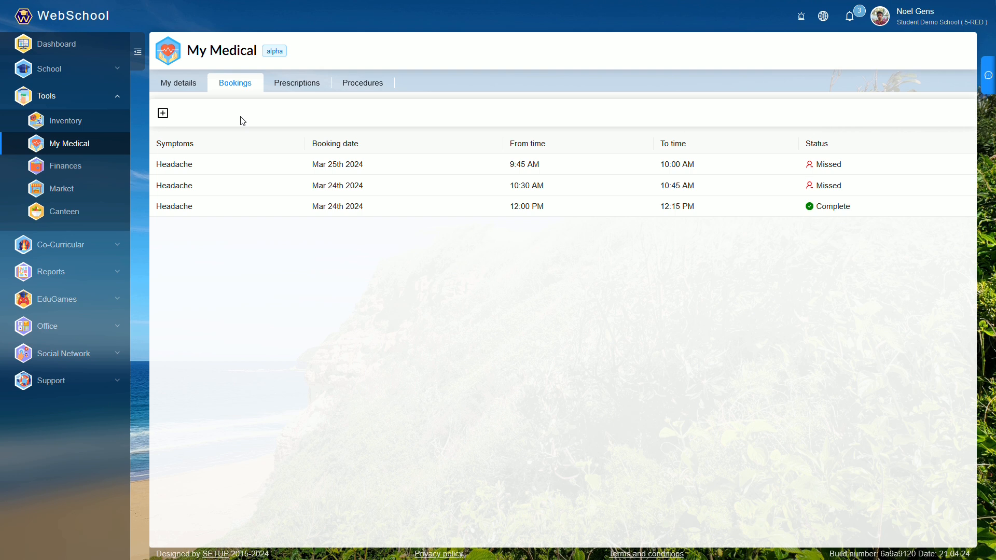
click(163, 114)
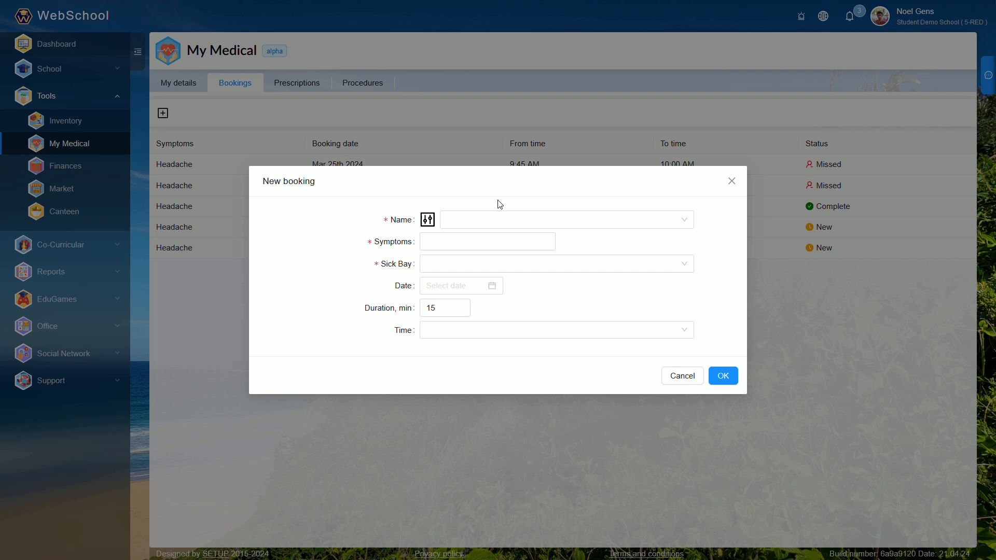
click(507, 219)
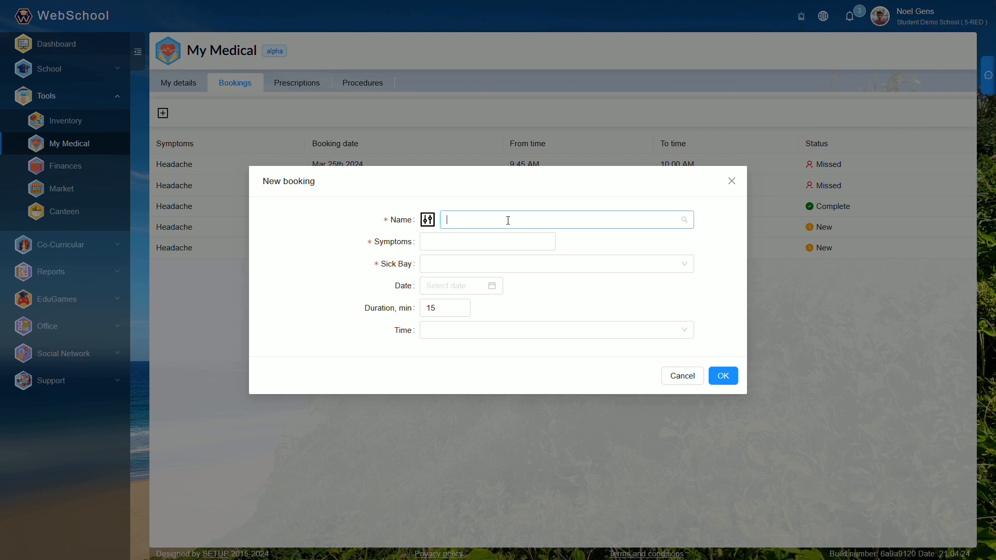
text(ava)
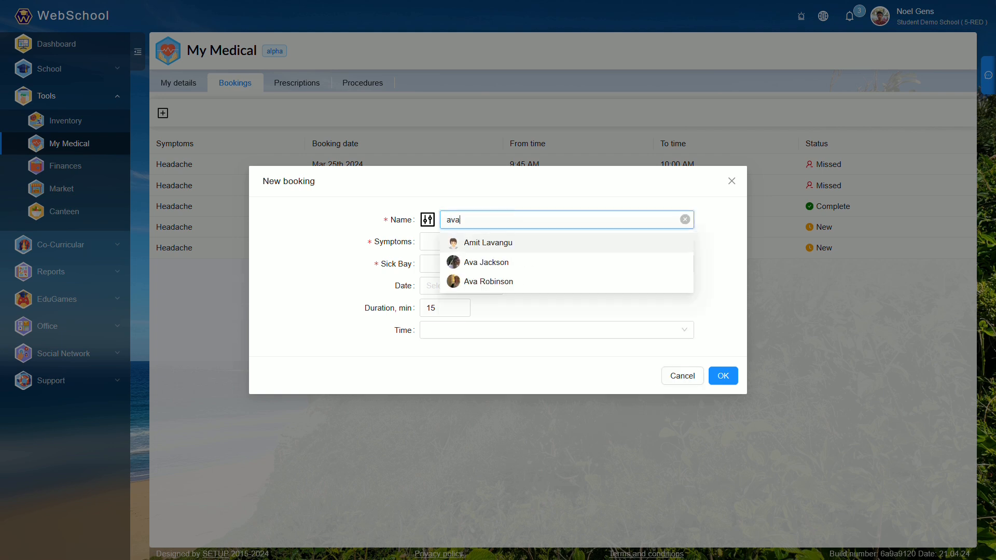
click(470, 262)
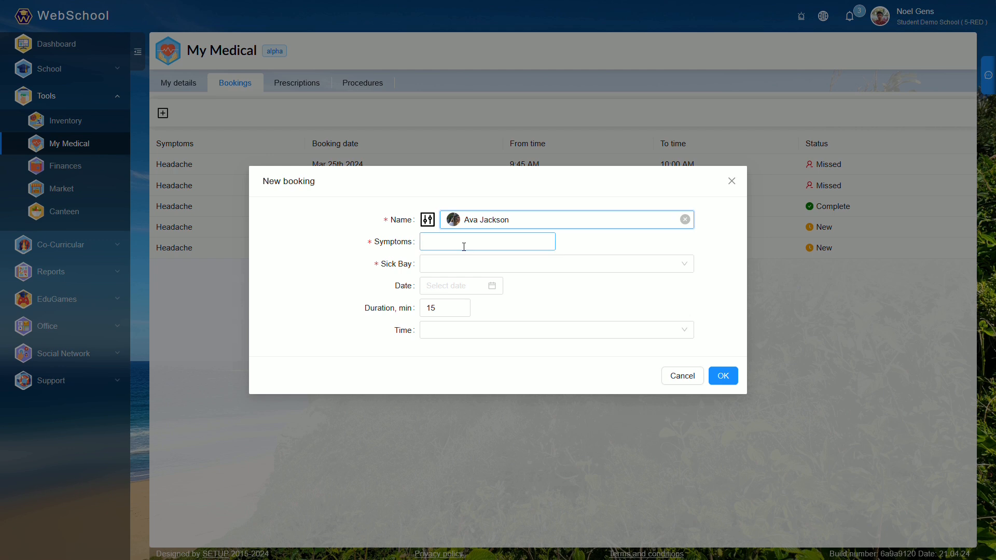
- Add Headache as the booking's symptom and choose Main sick bay as the sick bay
click(465, 247)
click(455, 282)
click(597, 246)
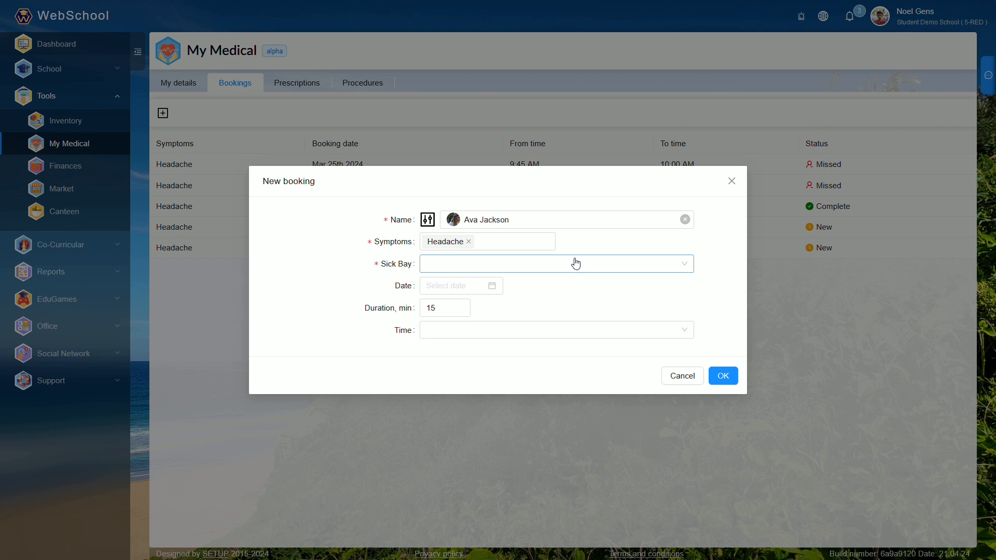
click(576, 265)
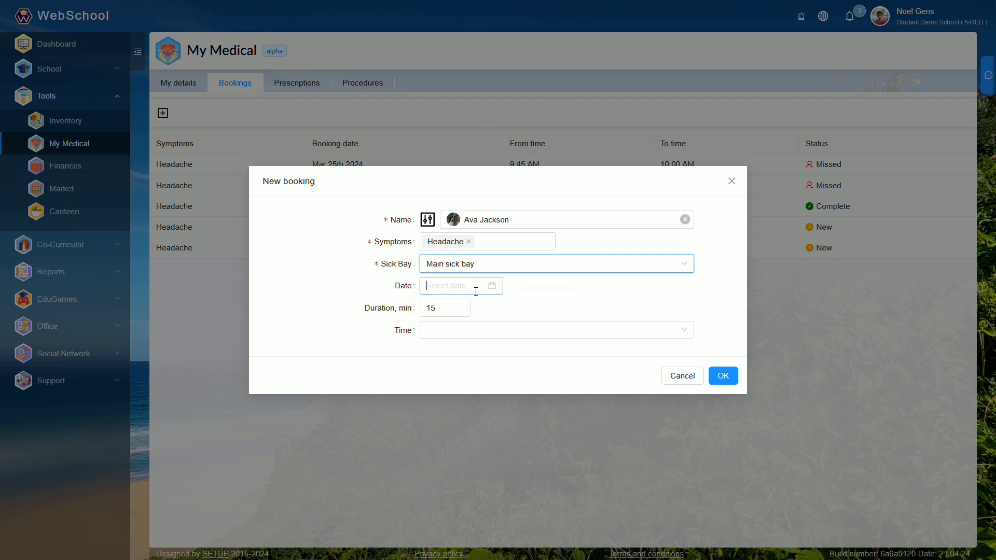
- Schedule the booking for 2024-04-25 at 3:15 PM and save it
click(476, 291)
click(497, 401)
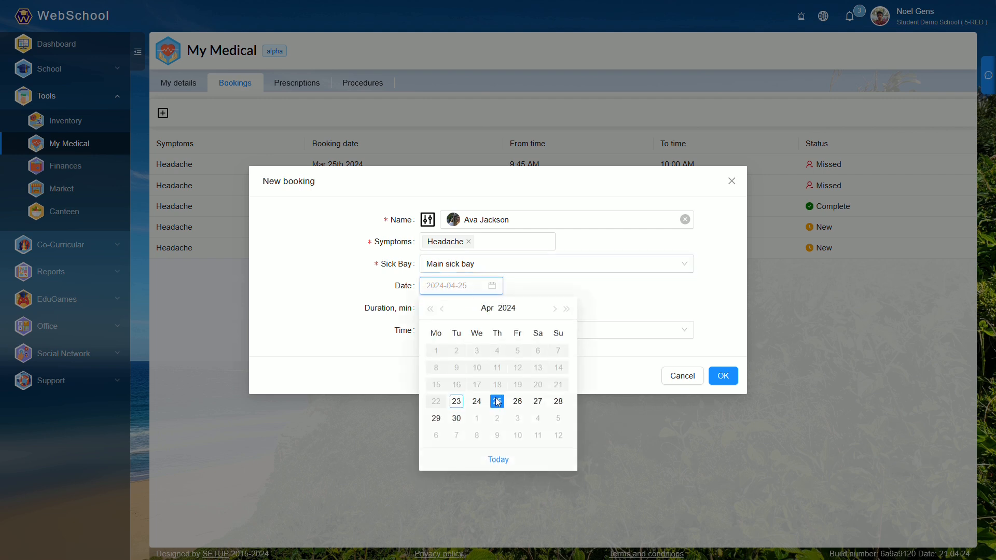
click(496, 401)
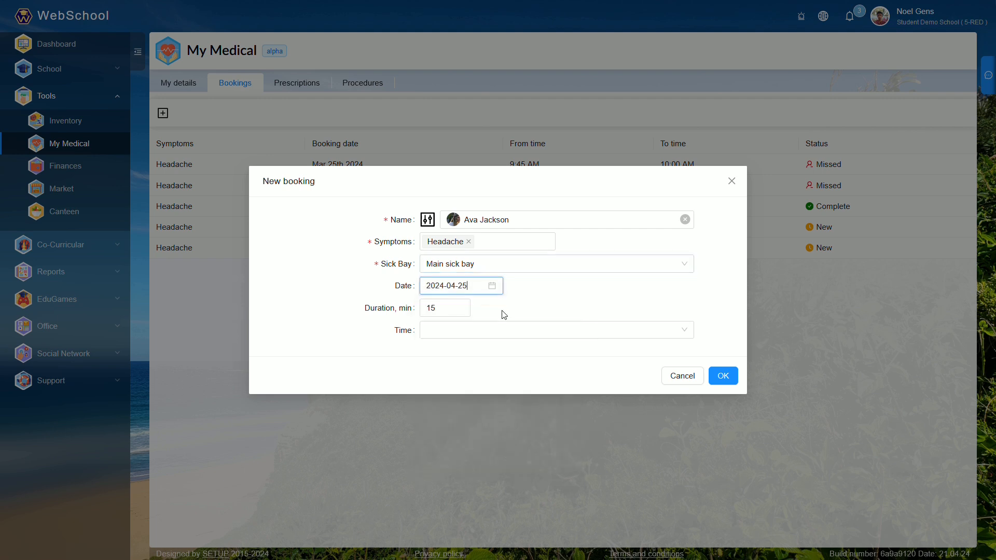
click(471, 332)
scroll(470, 395, down, 6)
scroll(468, 395, down, 2)
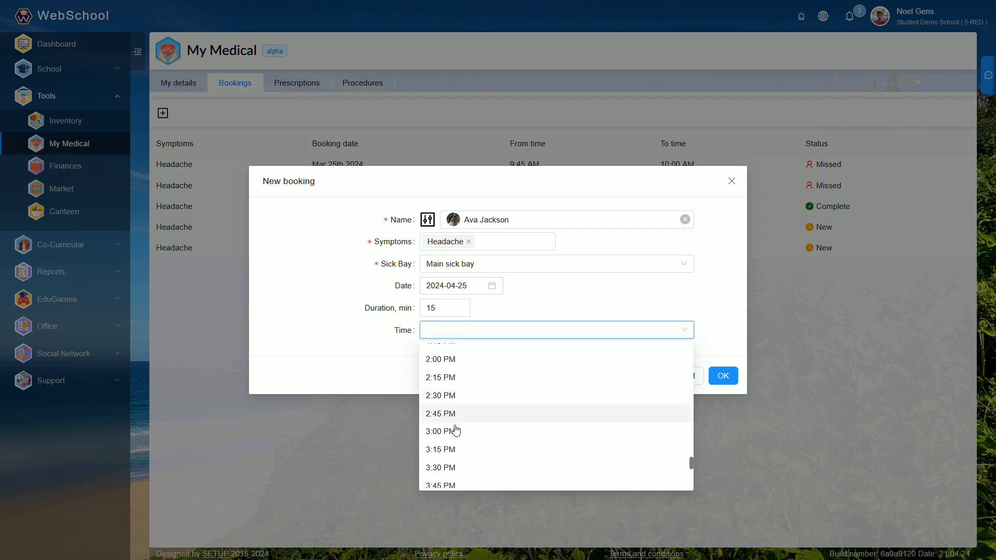
click(447, 454)
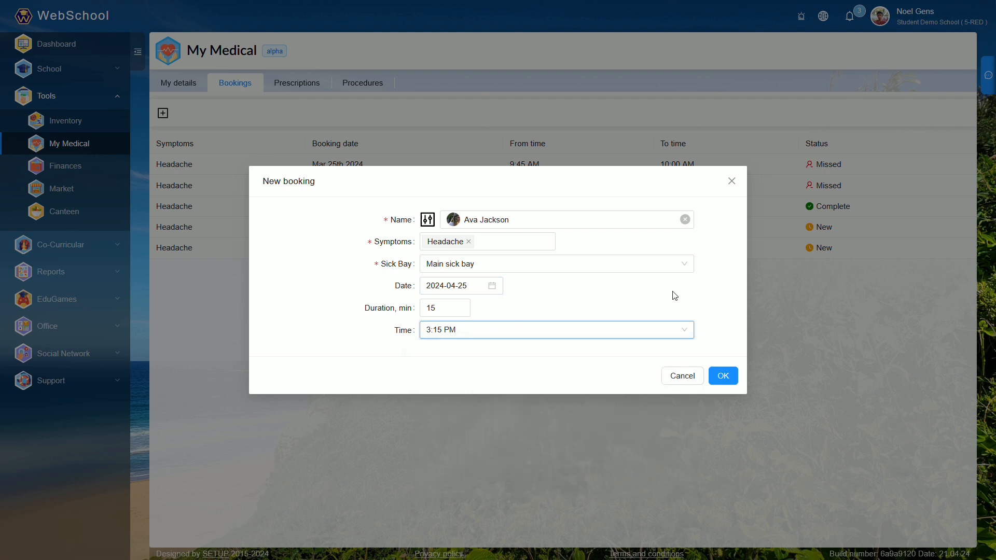
click(724, 375)
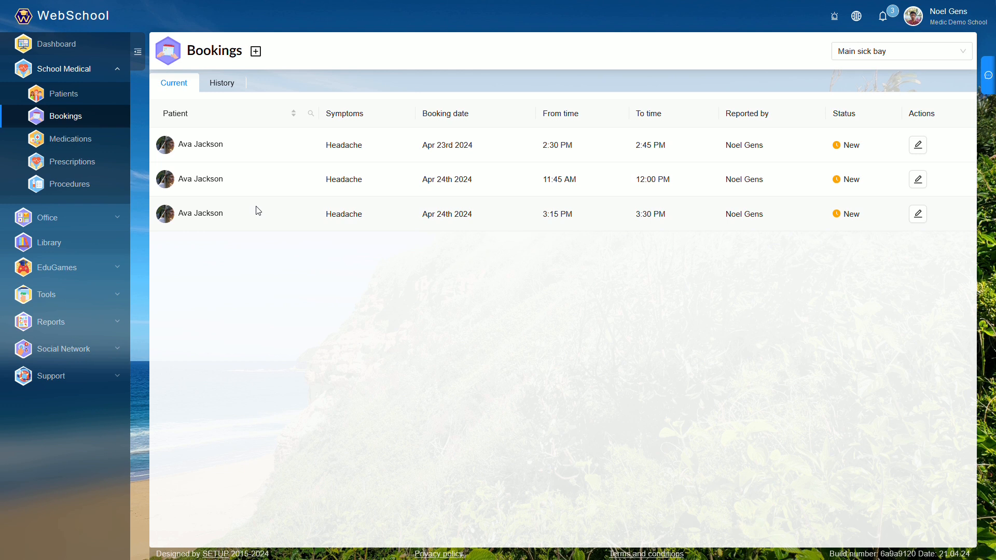
- Filter the medic's booking history to the period from 2024-01-09 to 2024-01-30
click(212, 91)
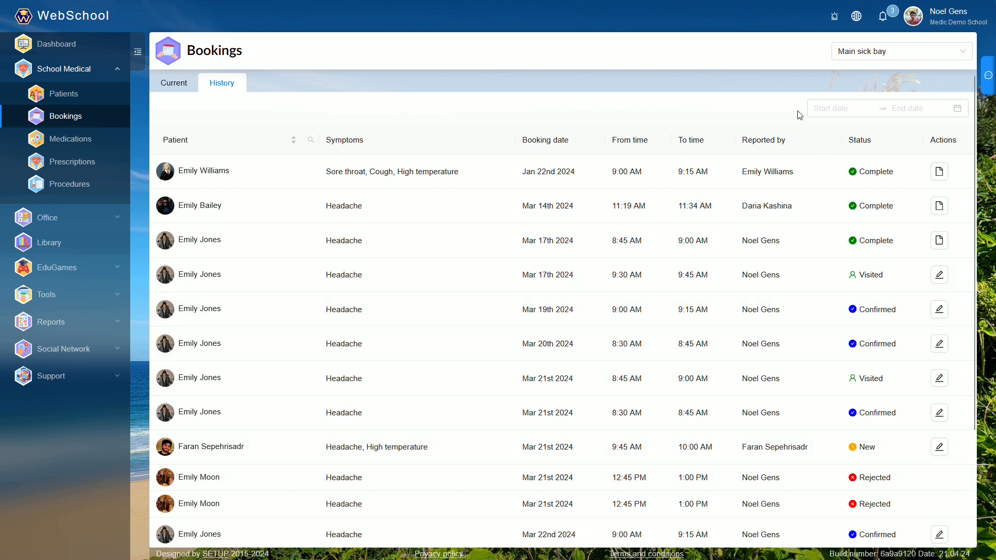
click(837, 112)
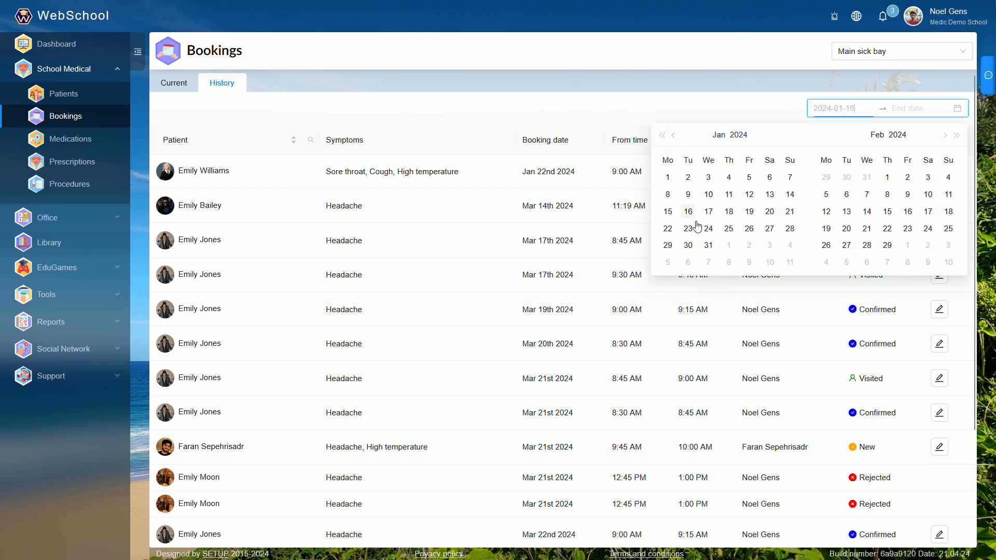
click(691, 200)
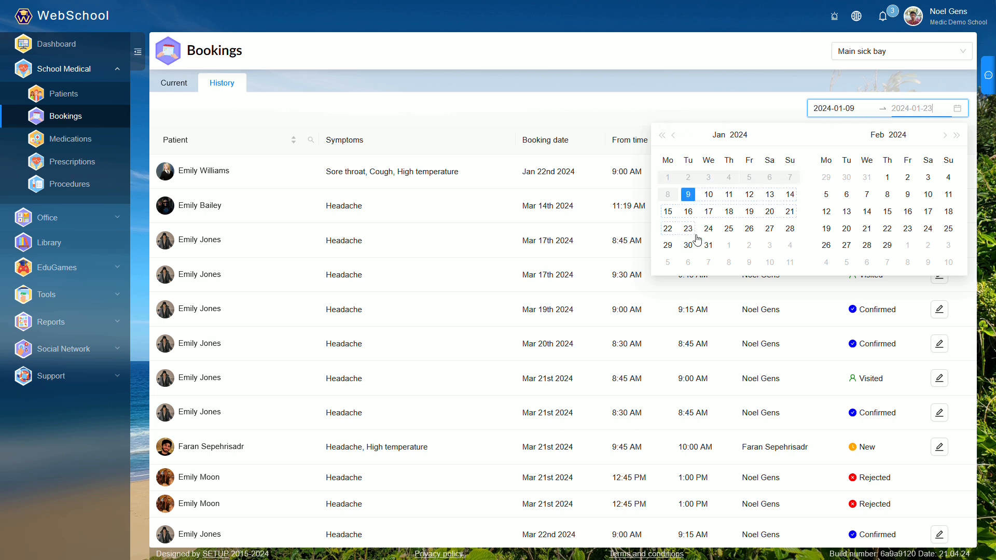
click(688, 245)
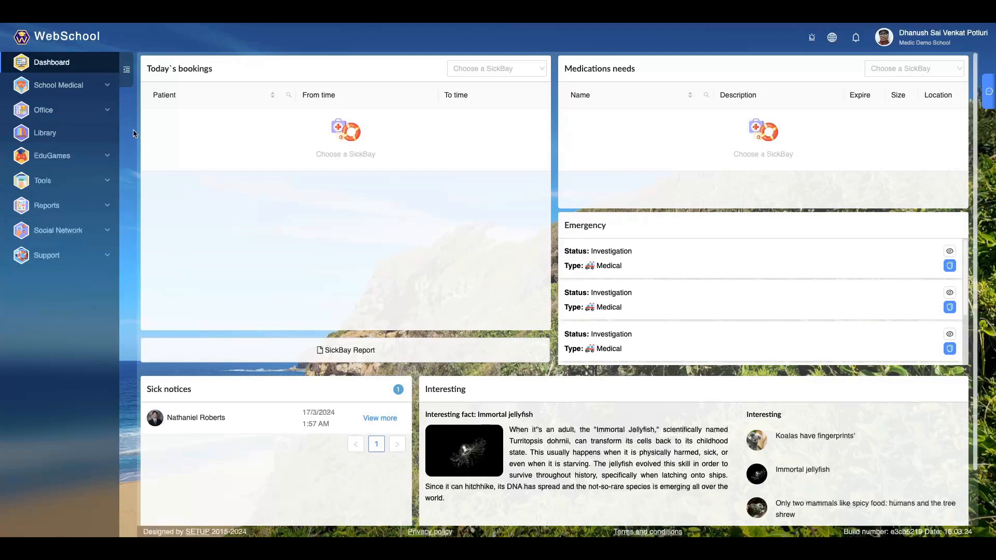
- Start adding a medication to the School Medical stock, choosing Main sick bay and Adrenaline (Injection)
click(103, 92)
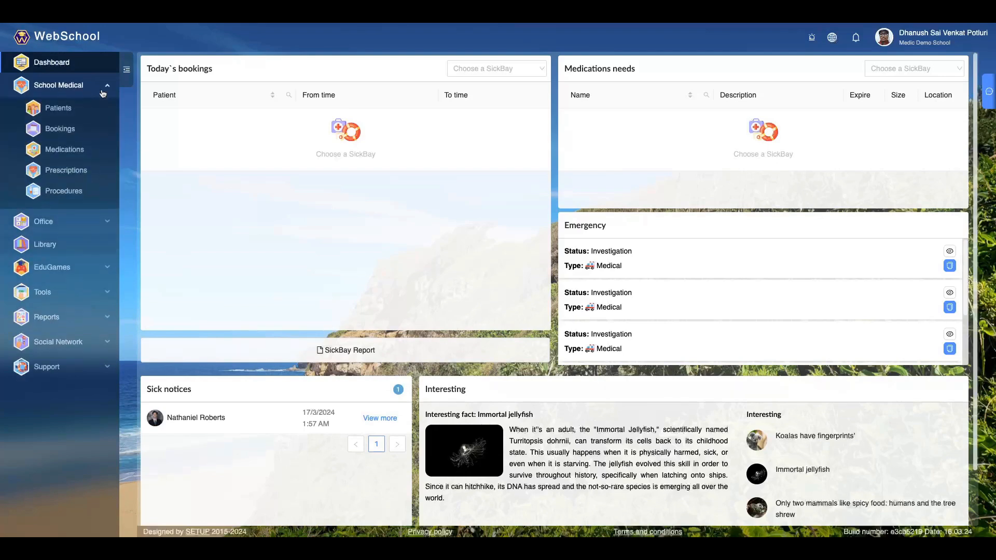
click(80, 157)
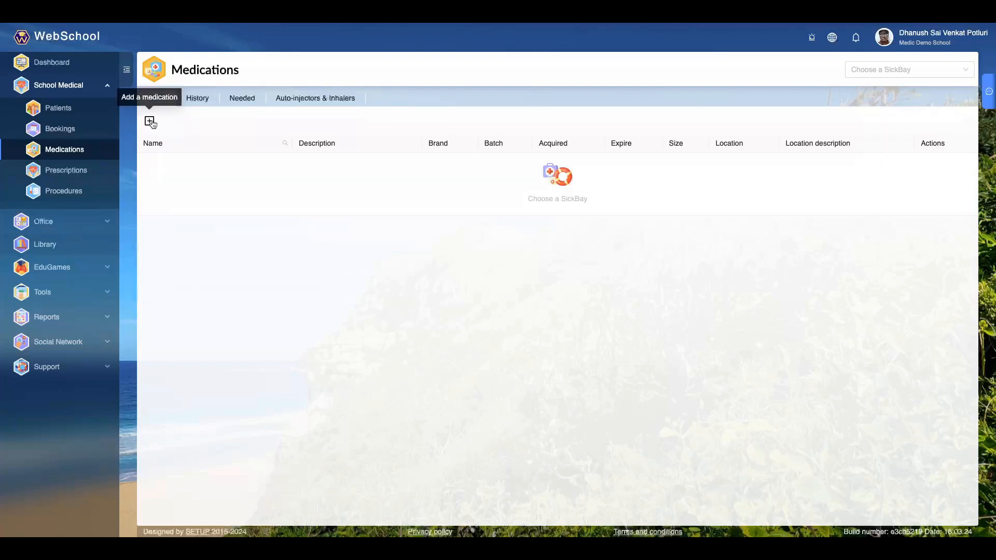
click(150, 122)
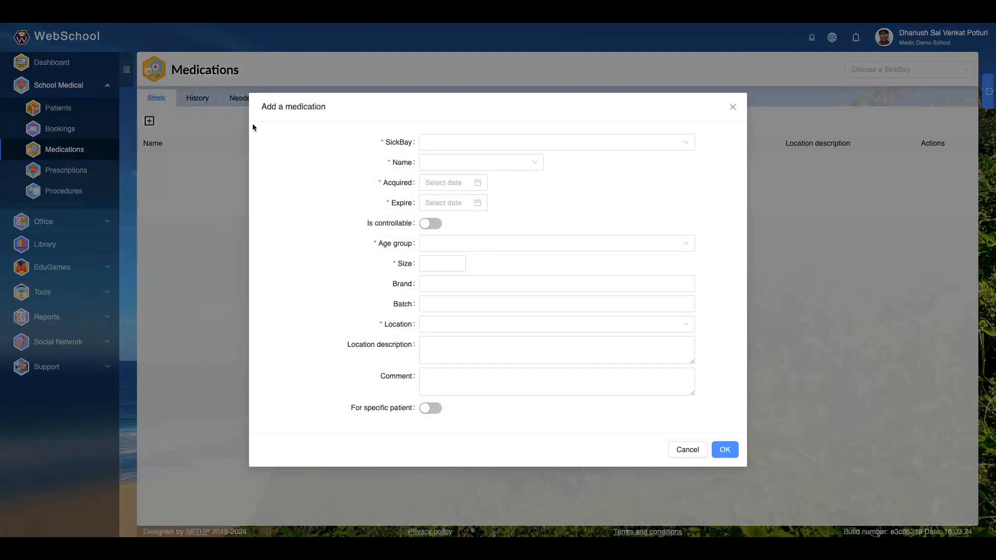
click(569, 144)
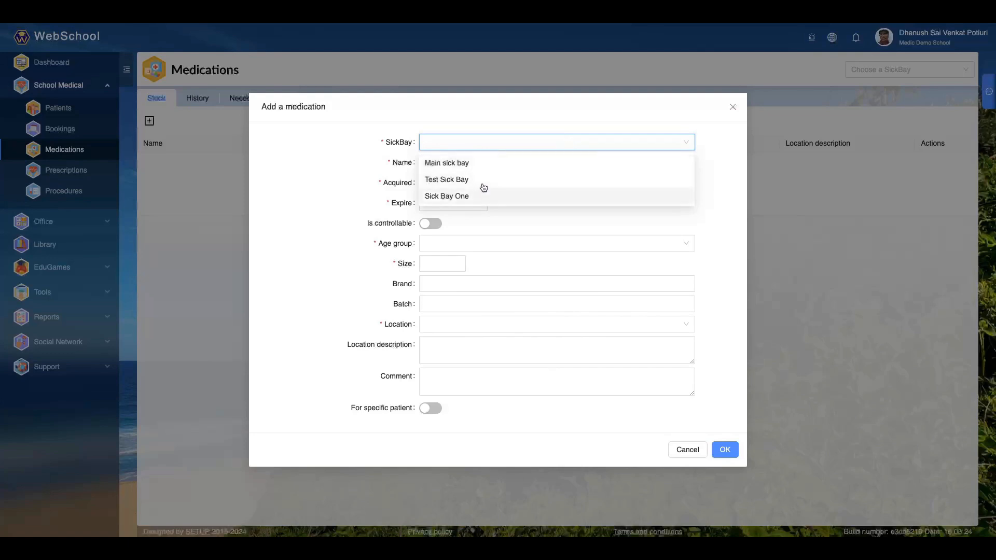
click(486, 169)
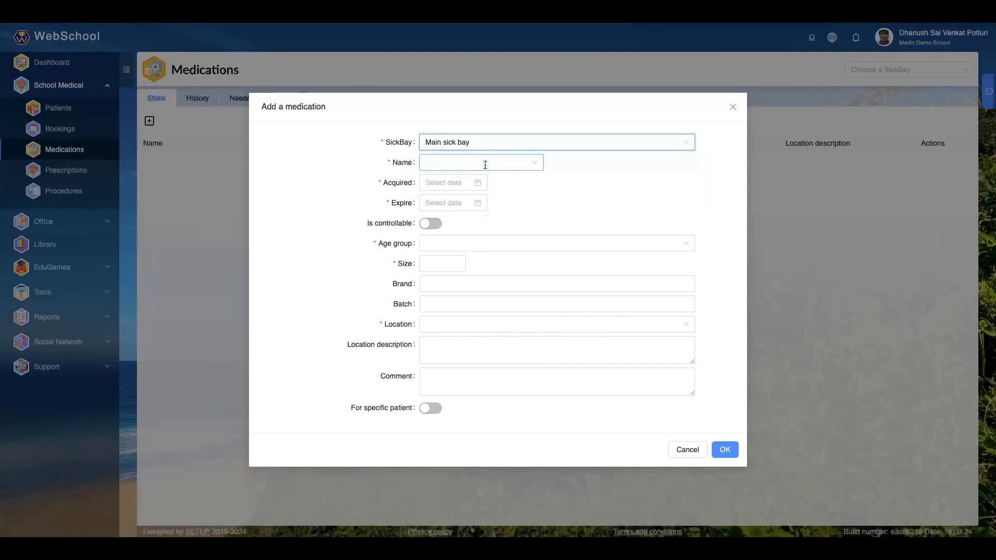
click(534, 162)
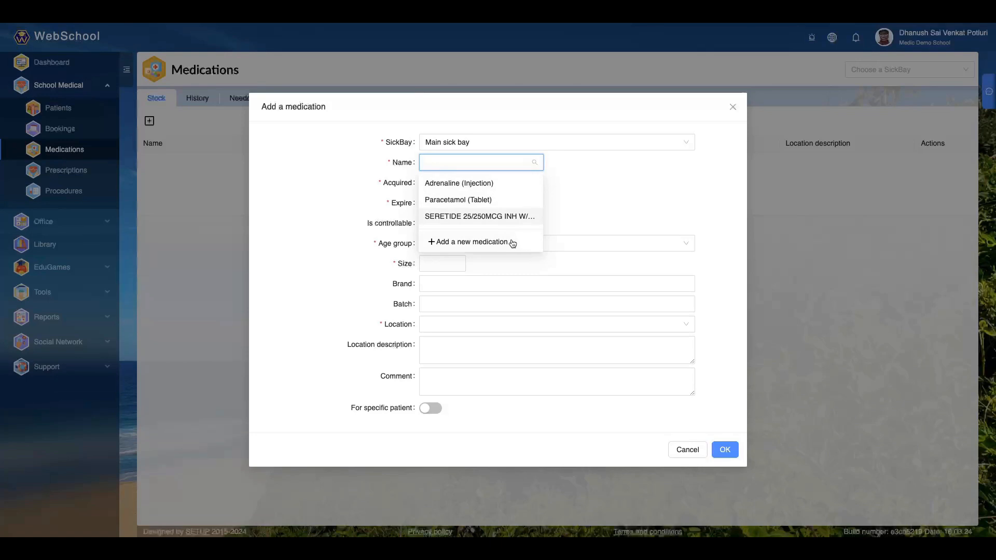
click(482, 185)
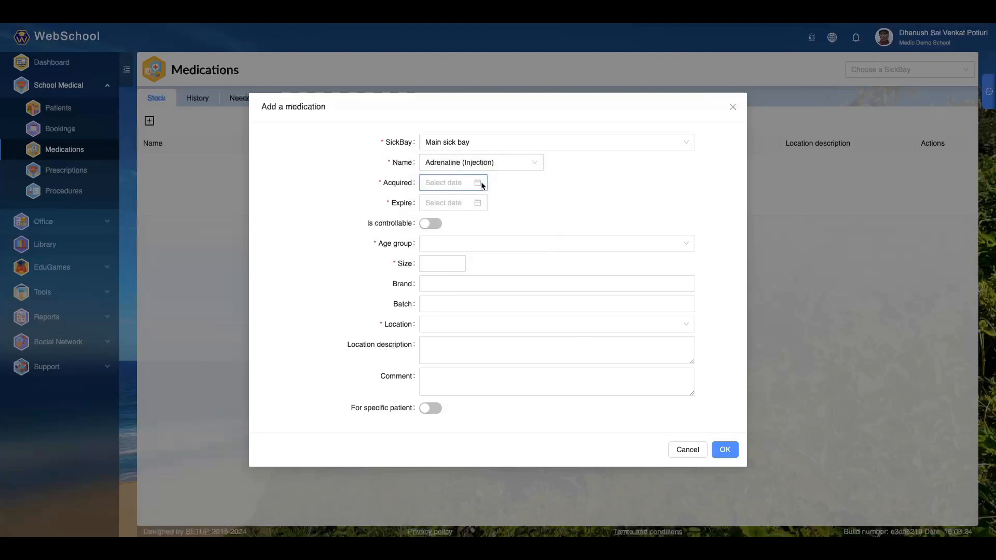
- Set the medication's acquired date to 2024-03-17 and its expiry date to 2025-03-17
click(482, 185)
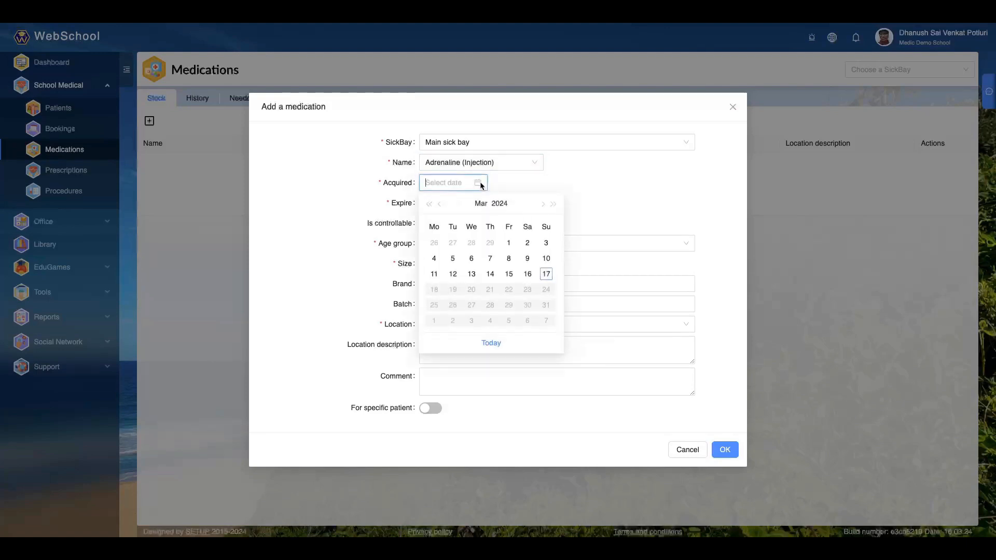
click(545, 274)
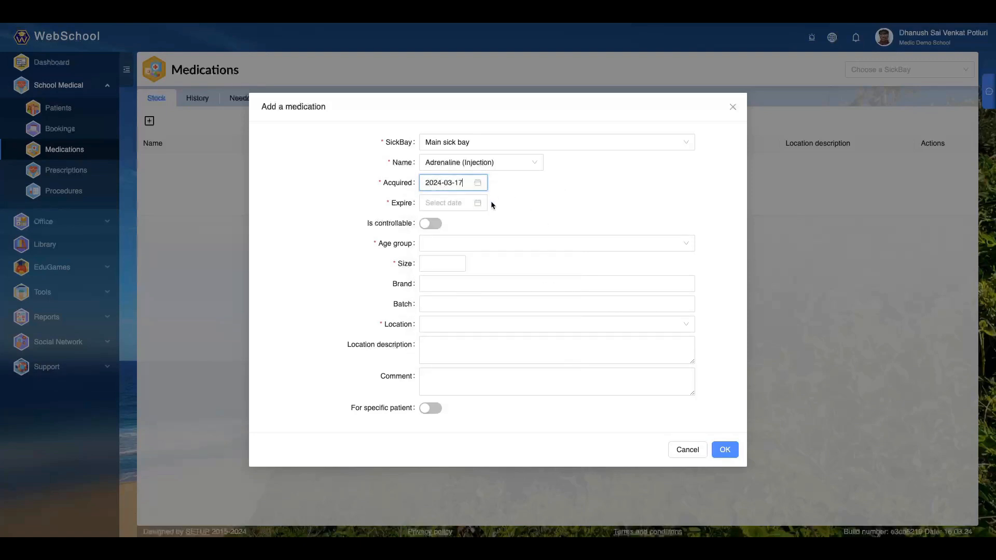
click(478, 203)
click(497, 224)
click(447, 317)
click(435, 309)
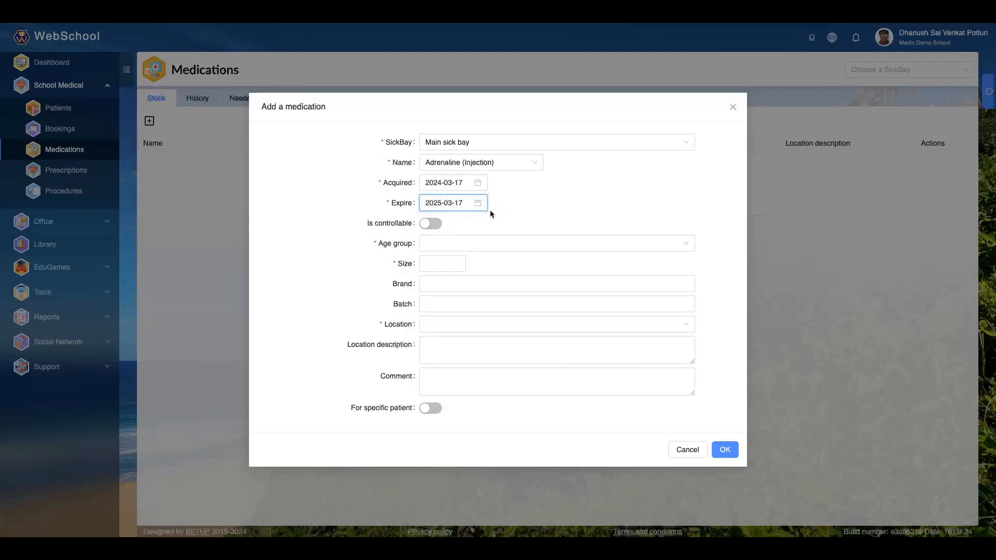
- Mark the medication as controllable with type Auto-injector and set its age group to Standard
click(427, 224)
click(444, 235)
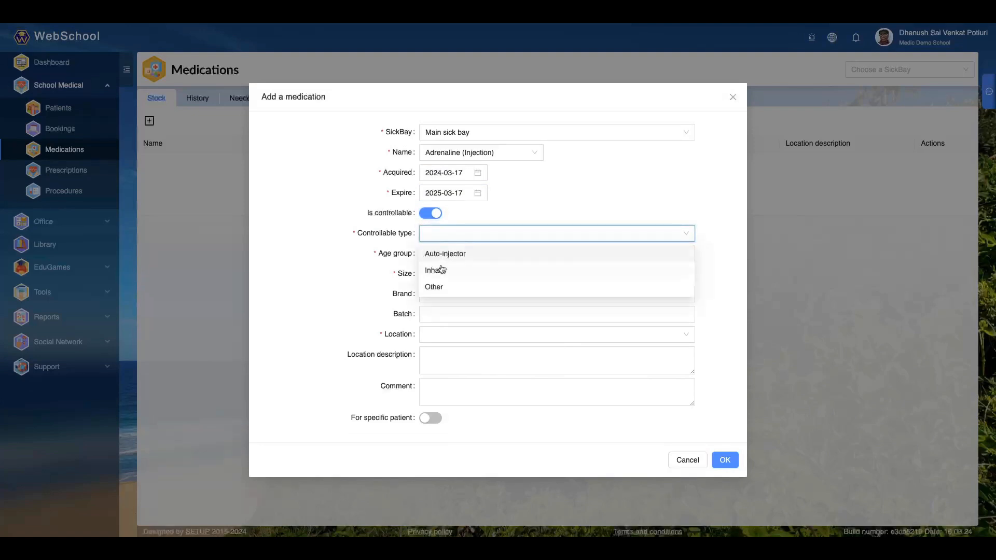
click(449, 259)
click(448, 259)
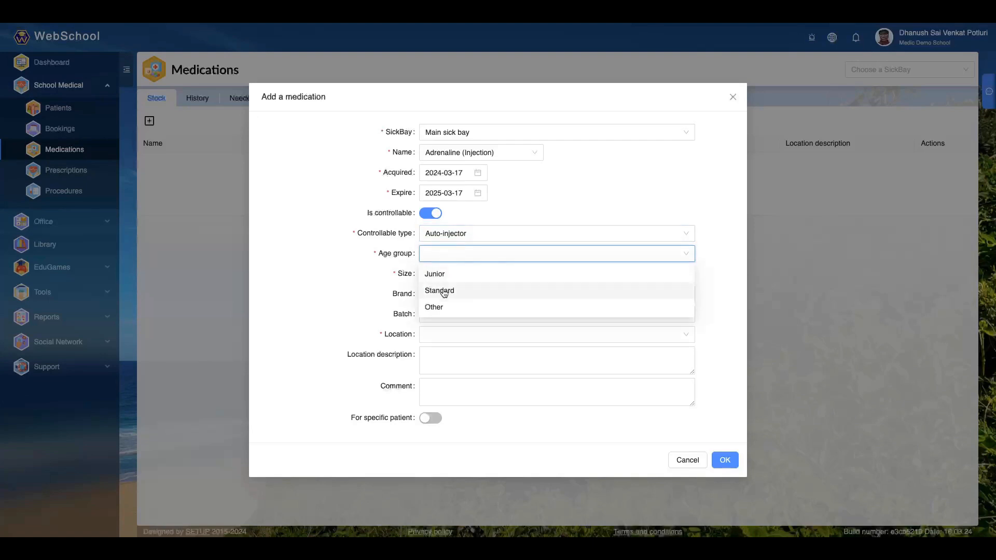
click(444, 291)
- Set the medication's size to 1, its brand to Medico and its batch to 12345
click(447, 273)
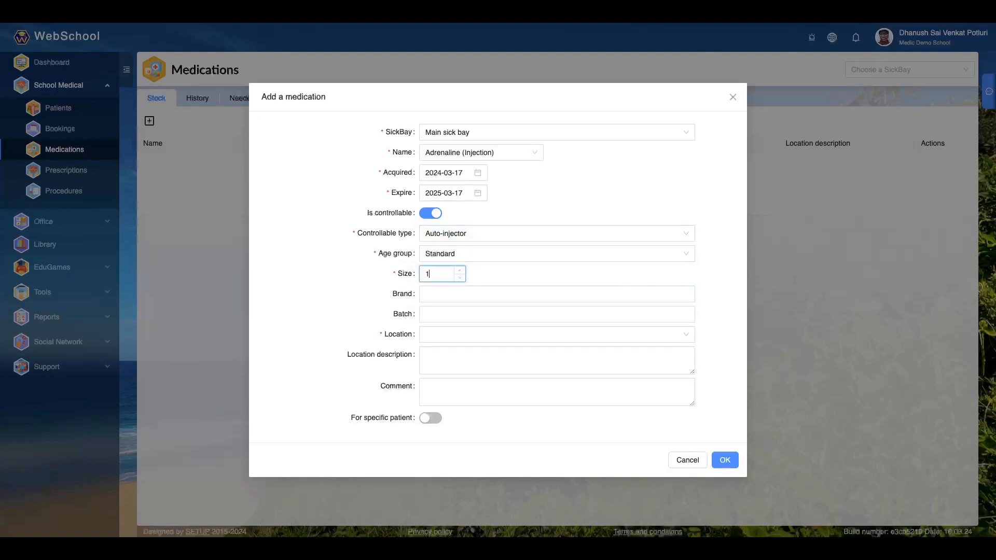
key(Tab)
text(Med)
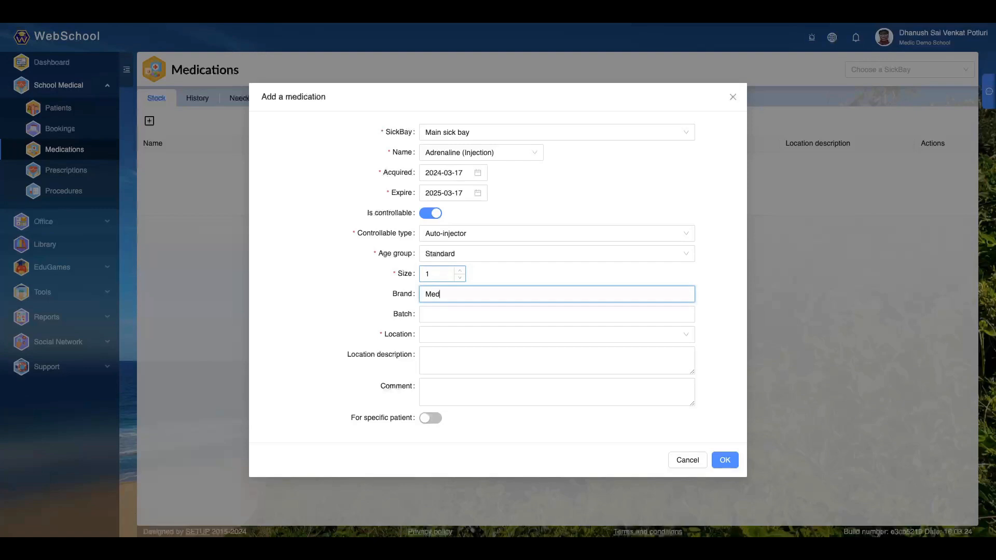
text(ico)
key(Tab)
text(12345)
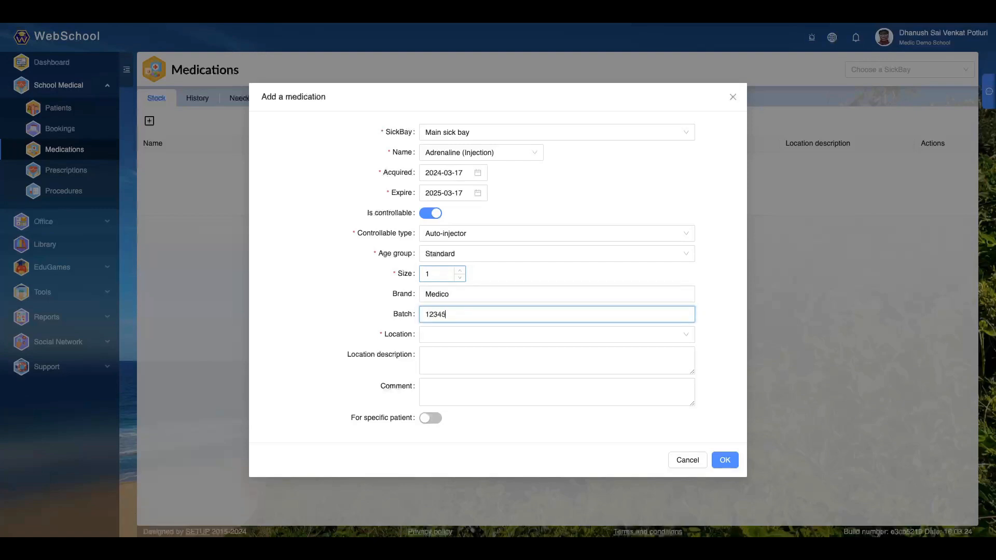
- Set the medication's location to Room 102 on Floor 1 of Main K.2
key(Tab)
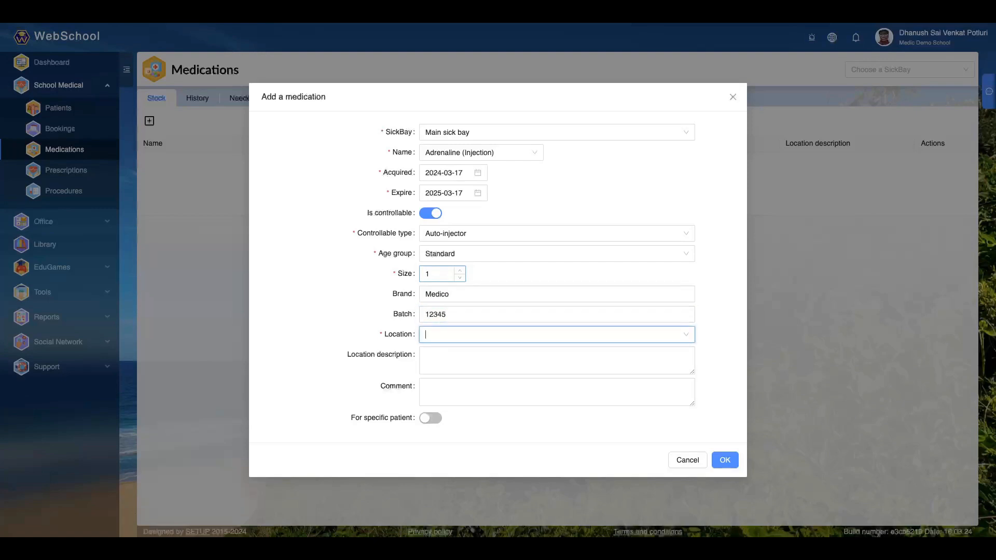
click(625, 334)
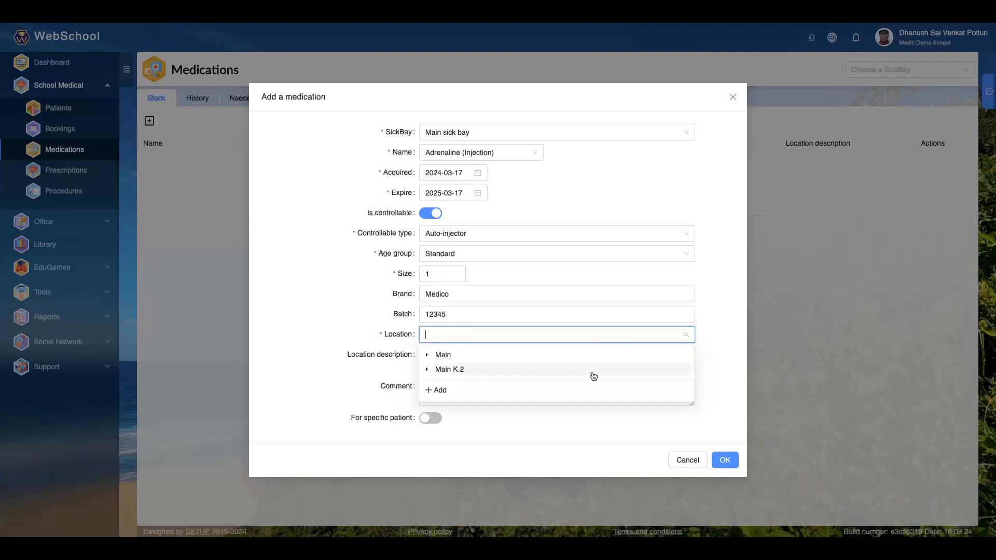
click(445, 370)
click(460, 384)
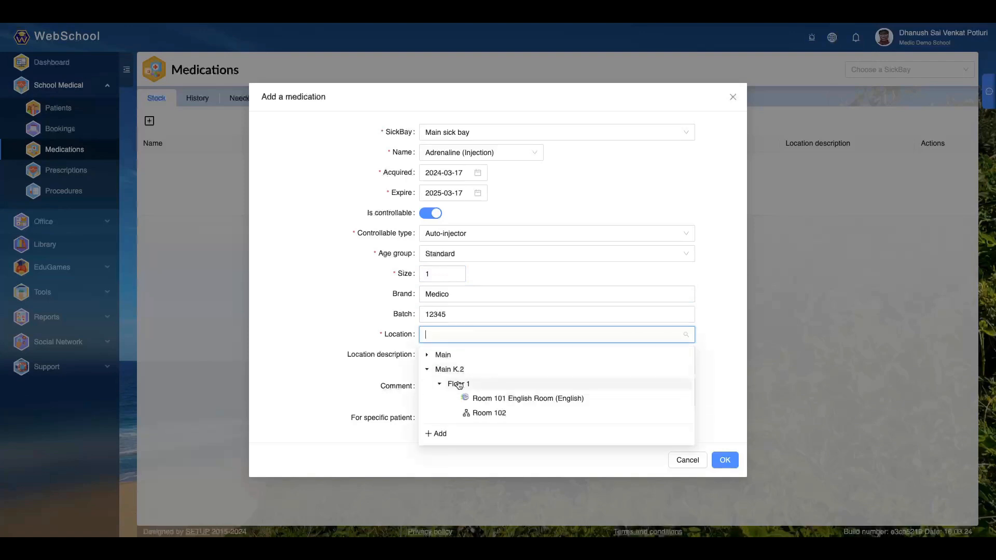
click(471, 412)
- Enter "In the secure fridge" as the medication's location description and "Room key required" as its comment
click(450, 358)
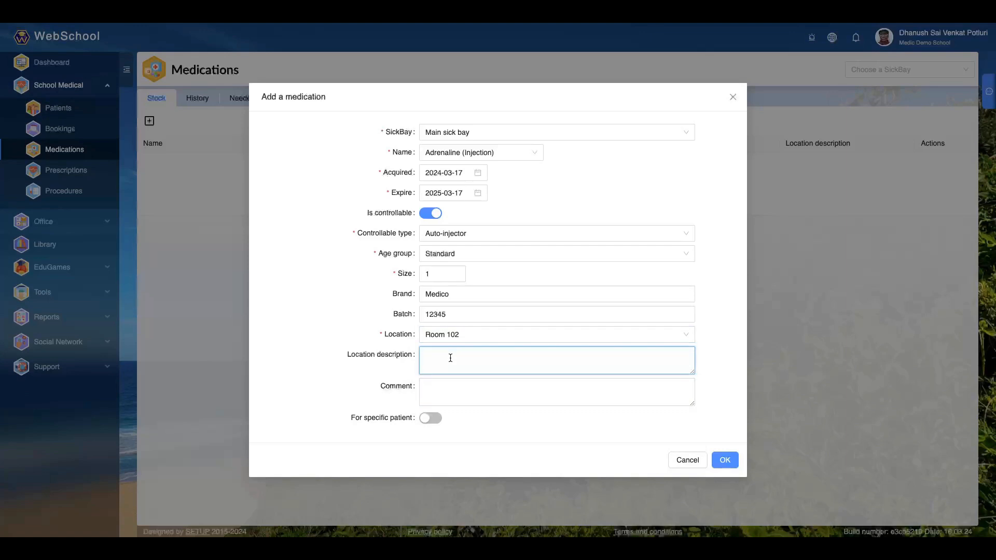
text(In the secure fridge)
click(463, 383)
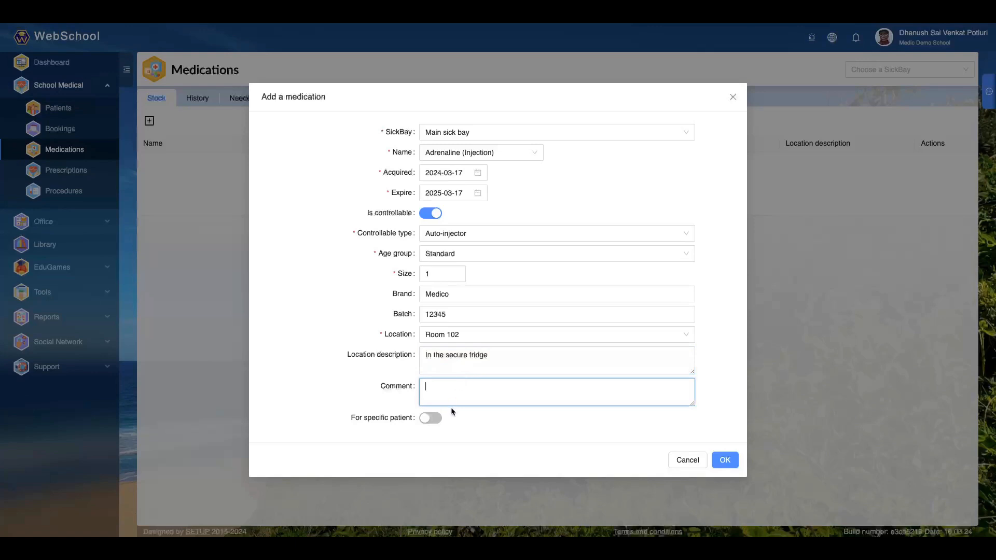
click(473, 413)
click(470, 394)
text(om key required)
- Browse the patient choices for a patient-specific medication, turn that option back off and close the medication form without saving
click(425, 418)
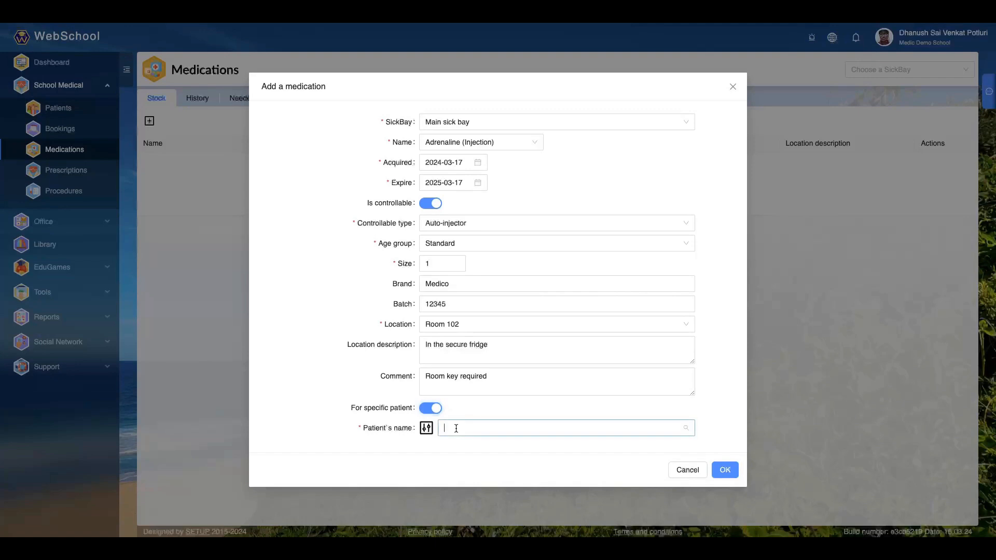
click(456, 429)
scroll(461, 397, down, 3)
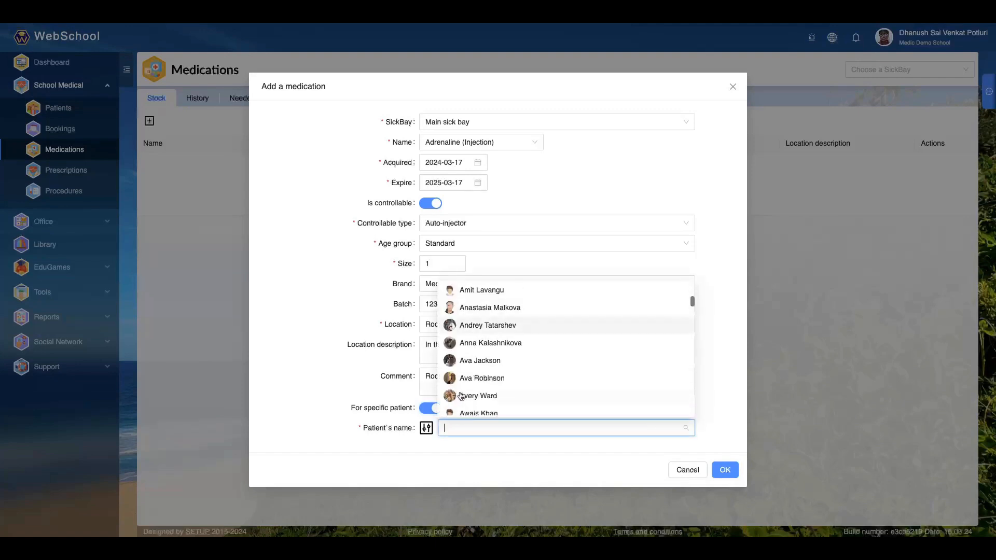
click(425, 408)
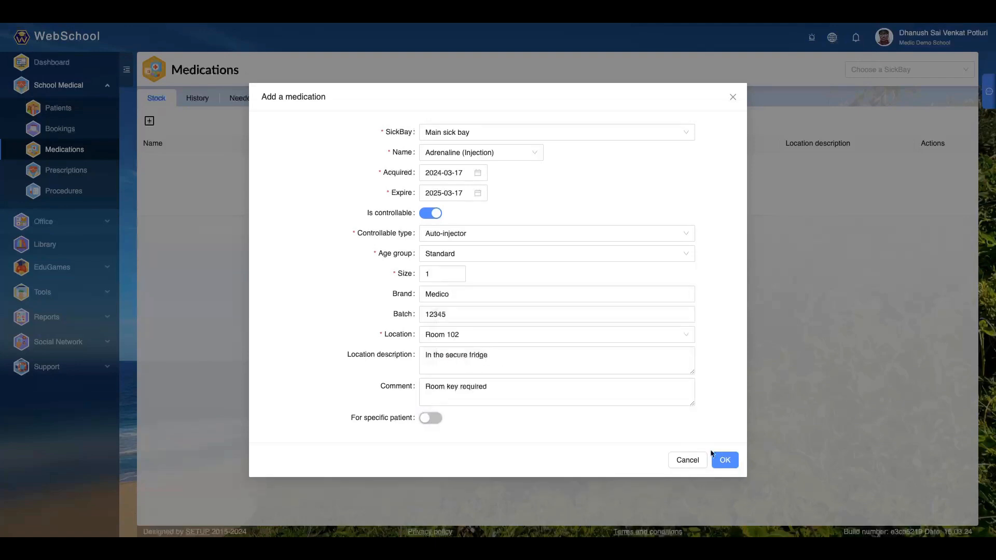
click(733, 98)
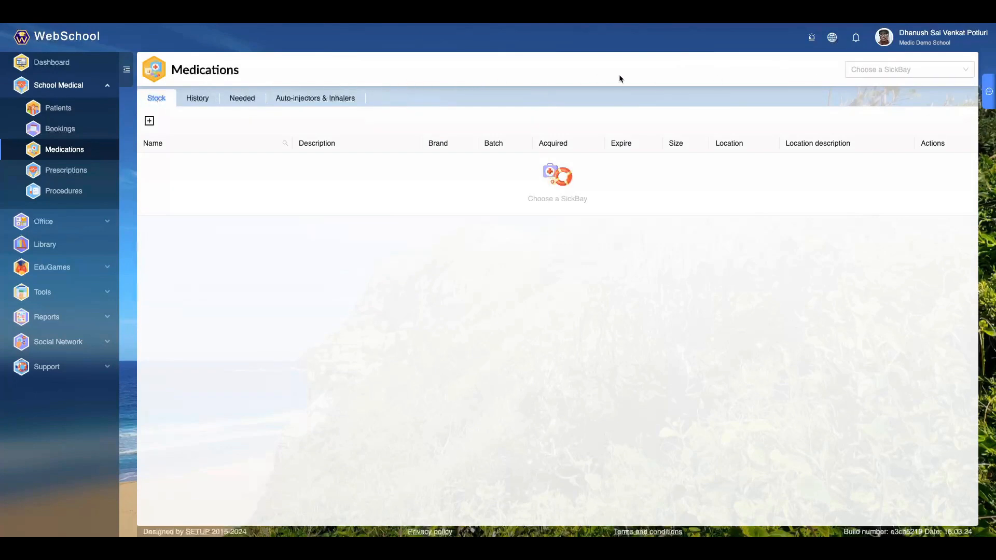
- Display the medications of Main sick bay and review its Stock, History, Needed and Auto-injectors & Inhalers lists
click(949, 74)
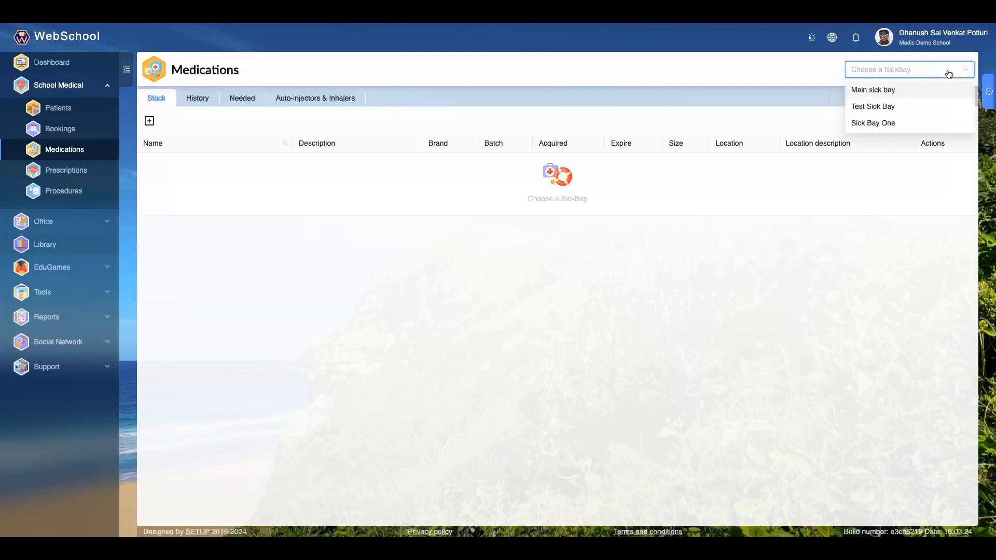
click(921, 92)
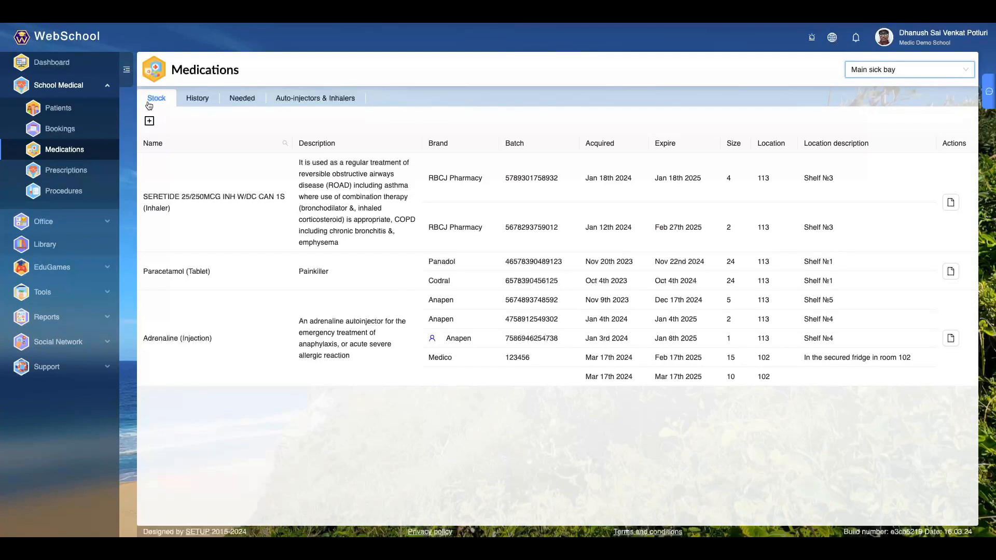
click(199, 99)
click(235, 100)
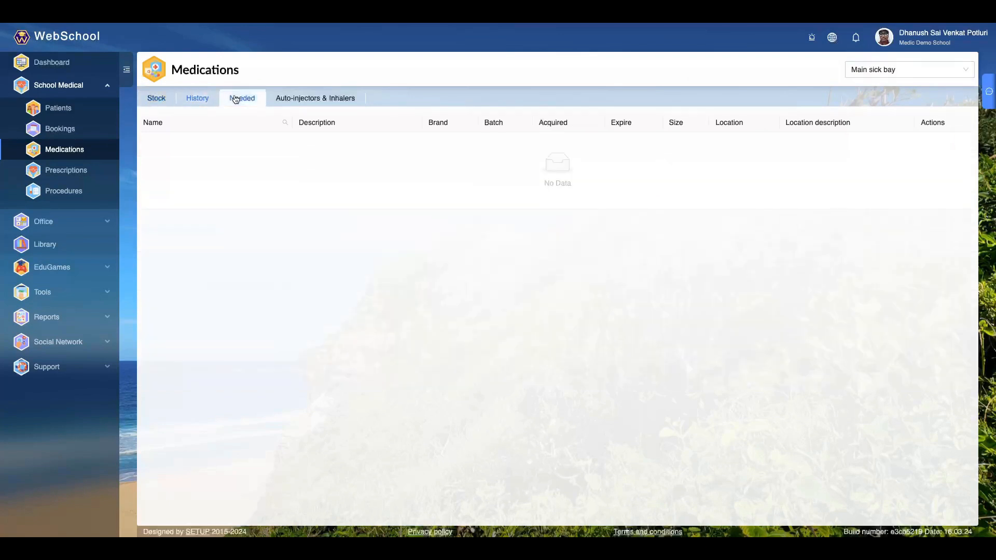
click(301, 99)
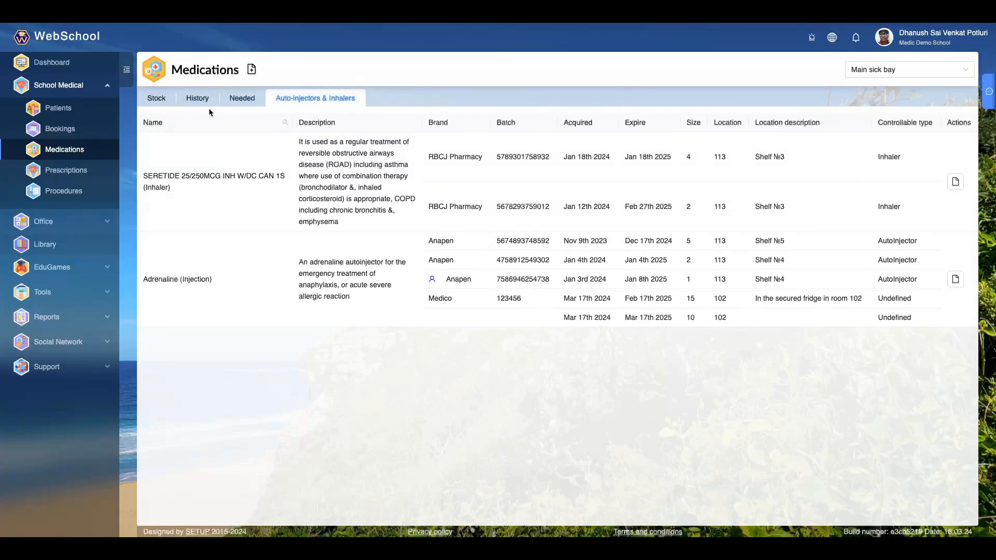
click(160, 103)
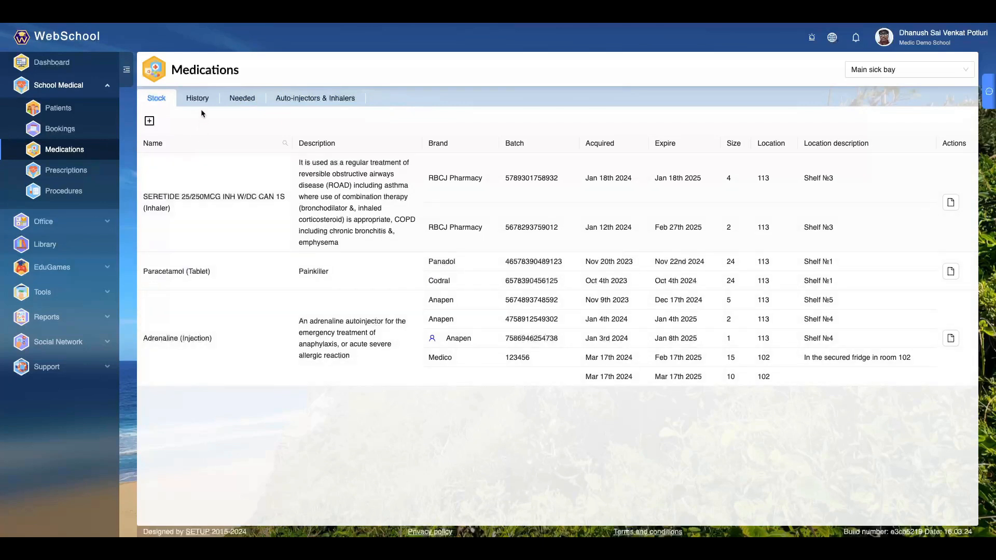
- Compare Main sick bay's history, needed, and auto-injector and inhaler lists with its stock, including the available actions
click(216, 99)
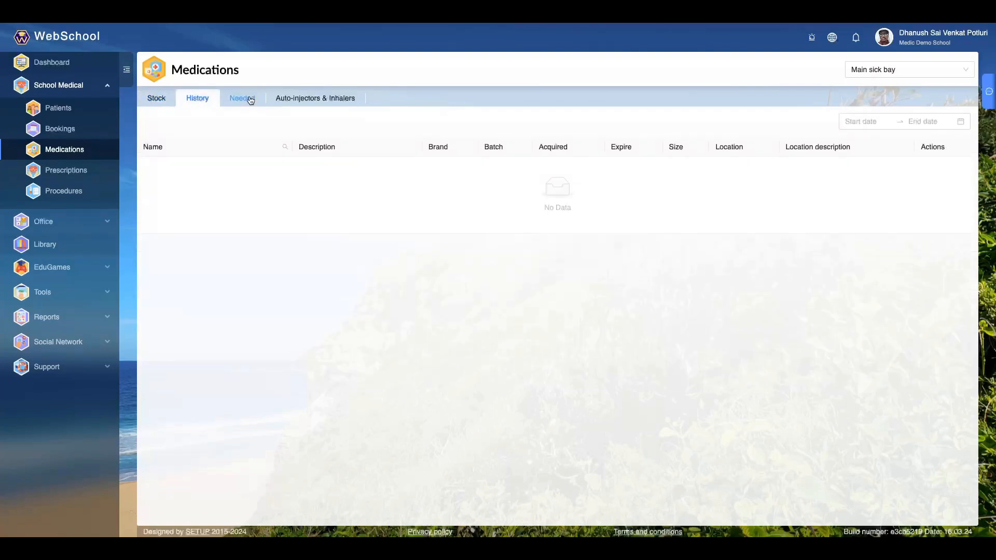
click(250, 100)
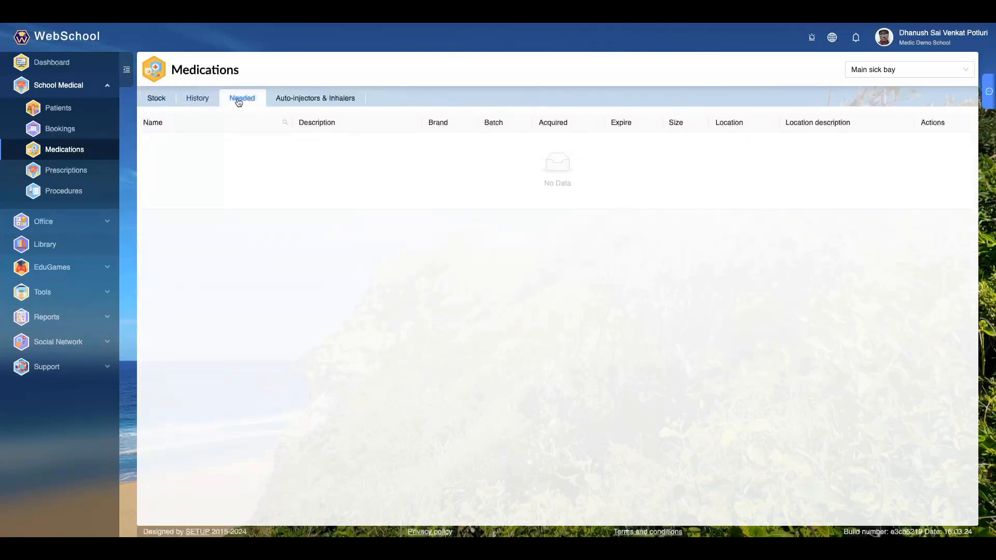
click(156, 104)
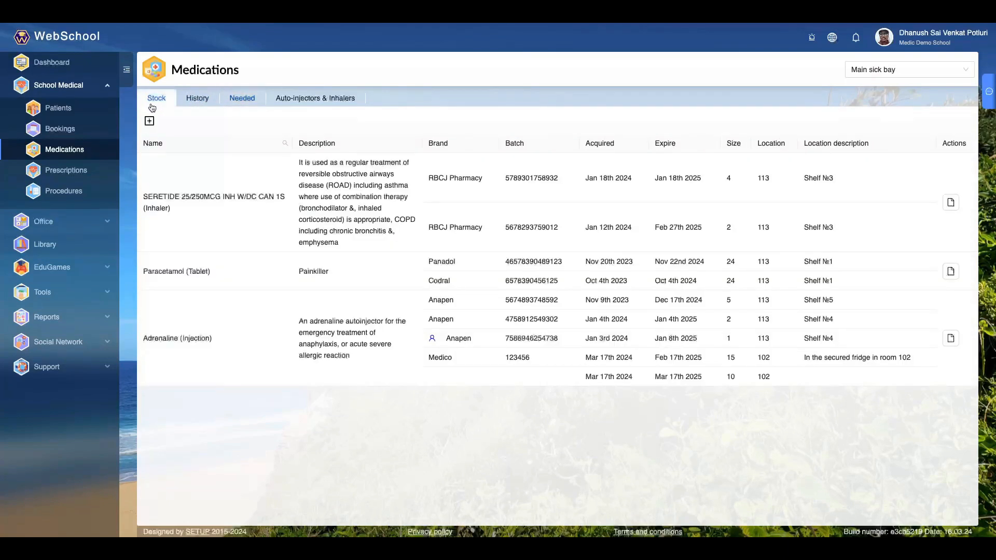
click(307, 102)
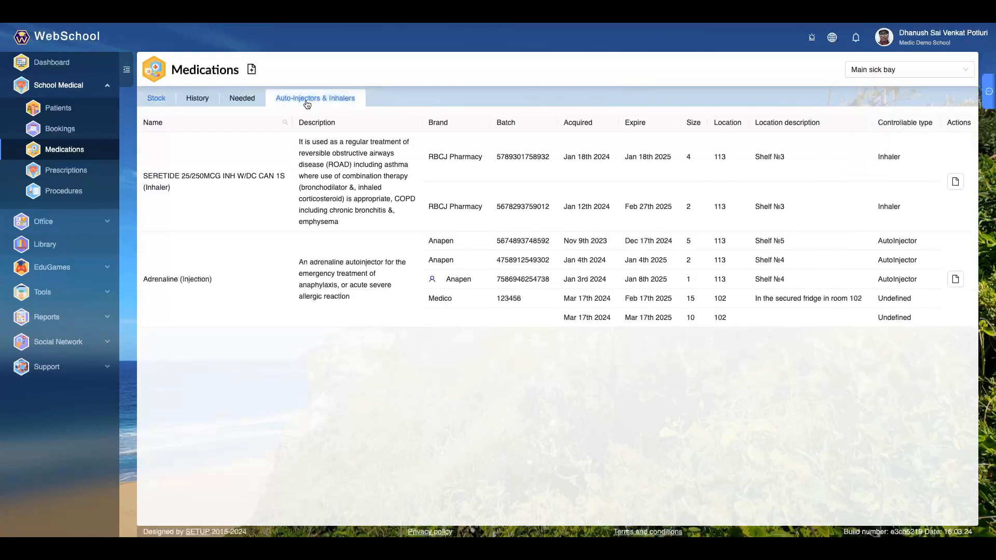
drag(144, 174, 205, 283)
click(214, 346)
click(156, 98)
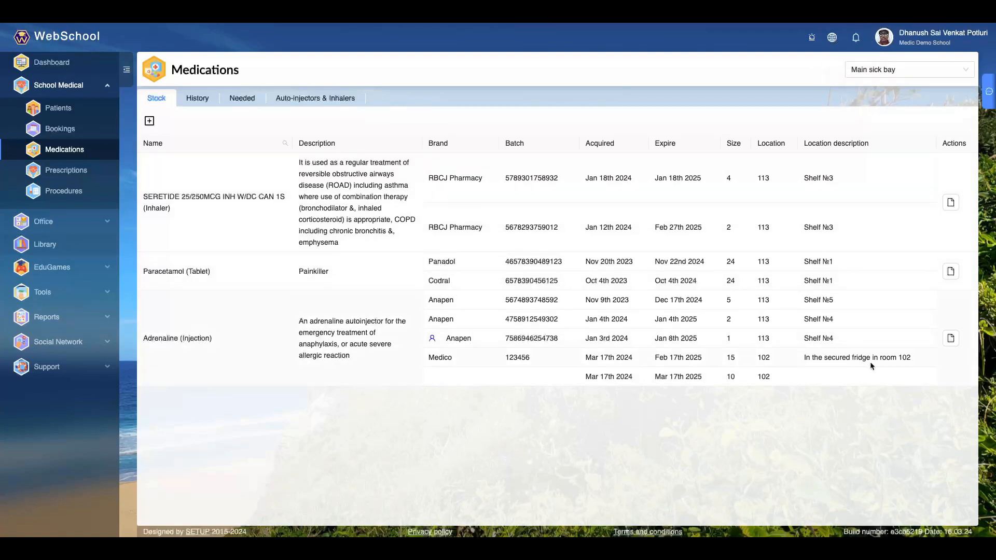
double_click(946, 143)
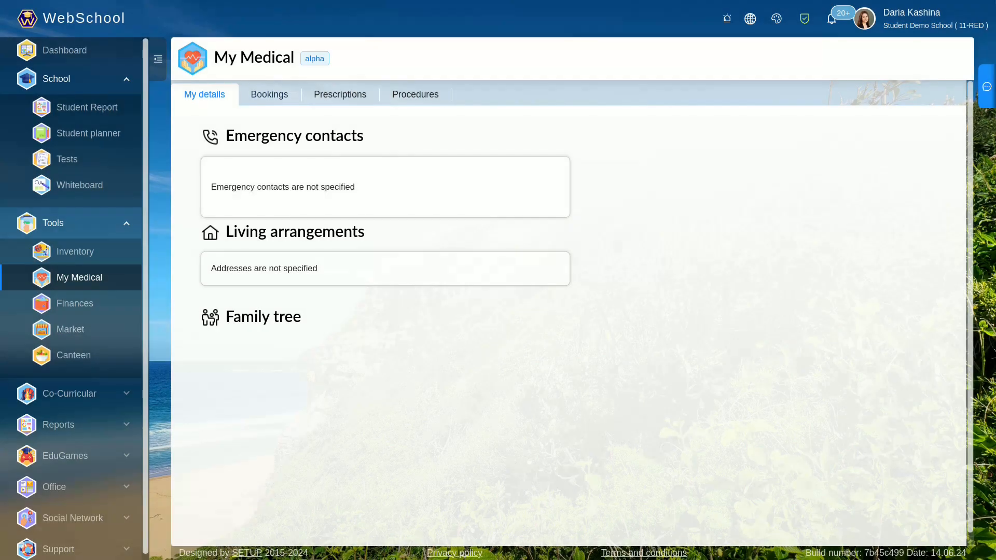
- View the bookings and prescriptions on the student's My Medical page
click(269, 94)
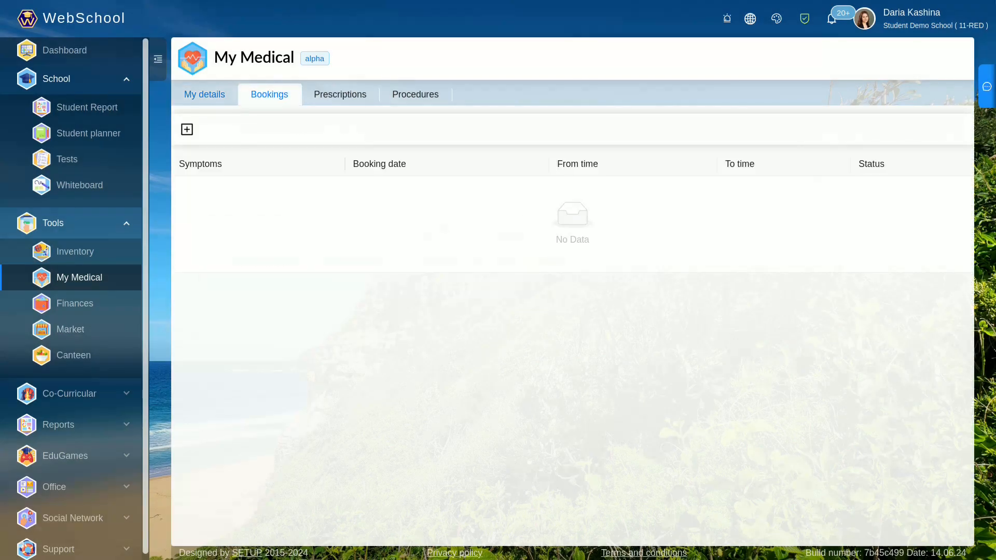
click(340, 95)
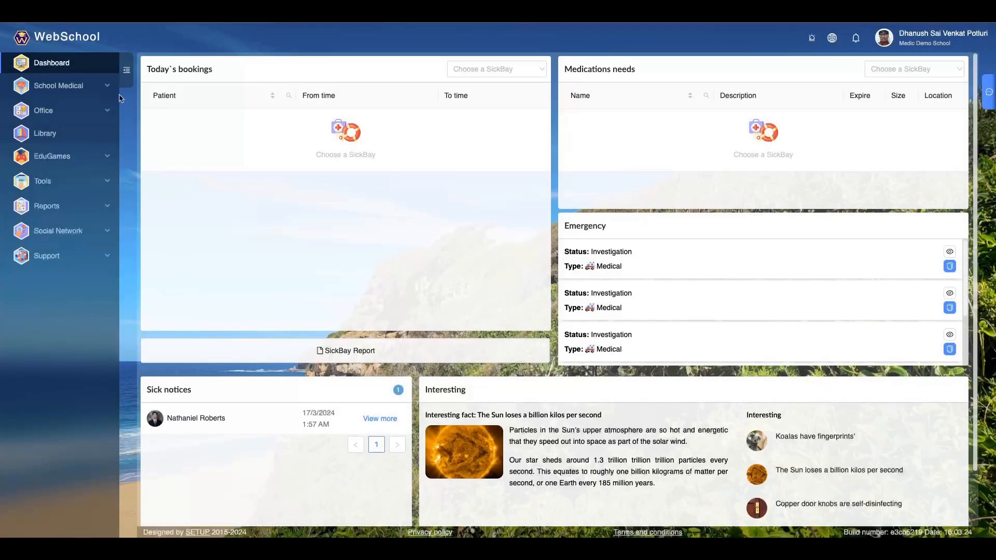
- Start adding a new prescription under School Medical's Prescriptions
click(102, 91)
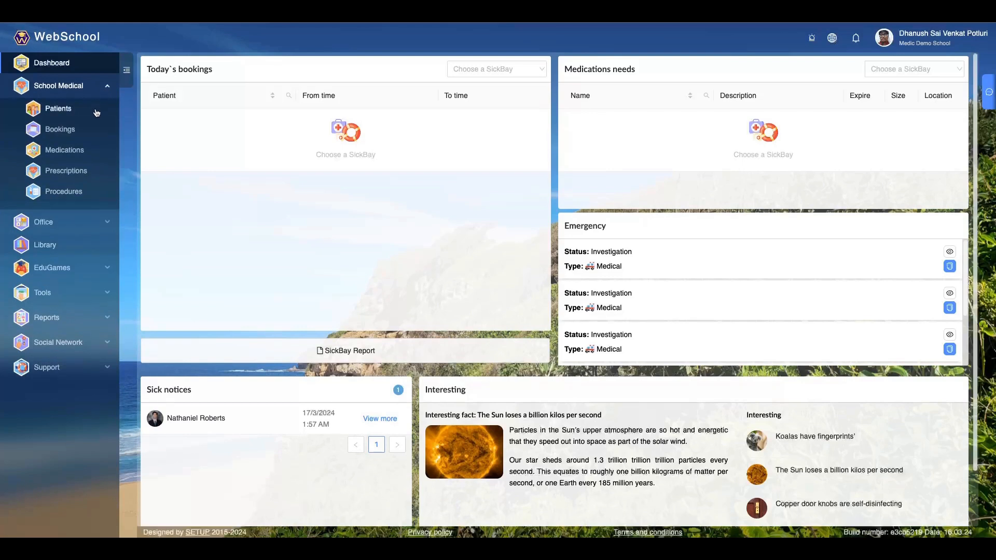
click(86, 180)
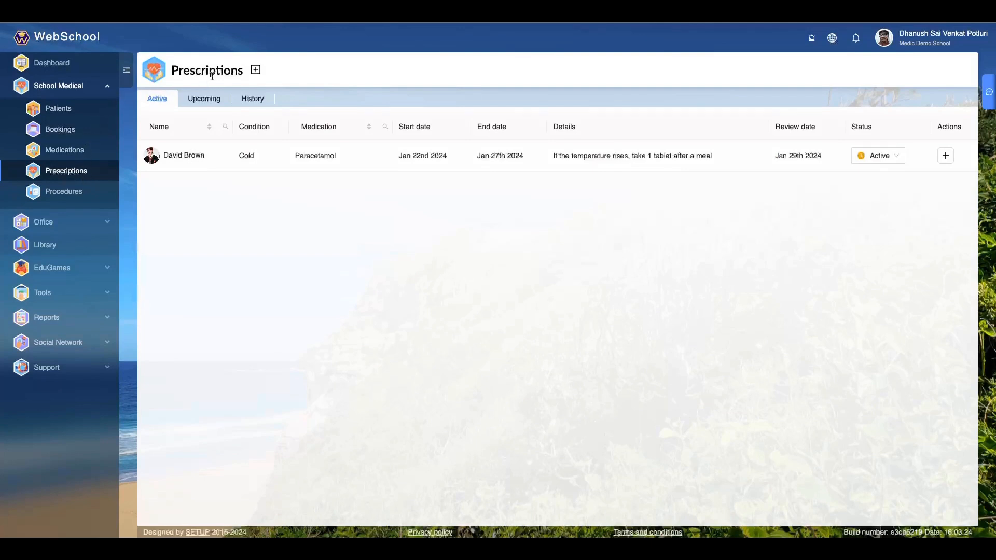
click(255, 71)
- Look through the patient, condition and medication choices of the new prescription without selecting any
click(496, 200)
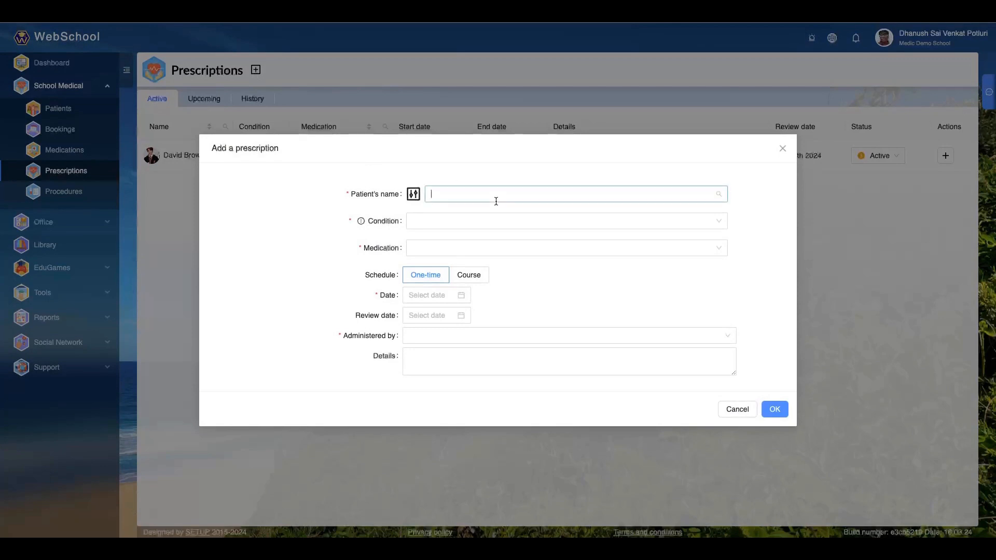
click(436, 226)
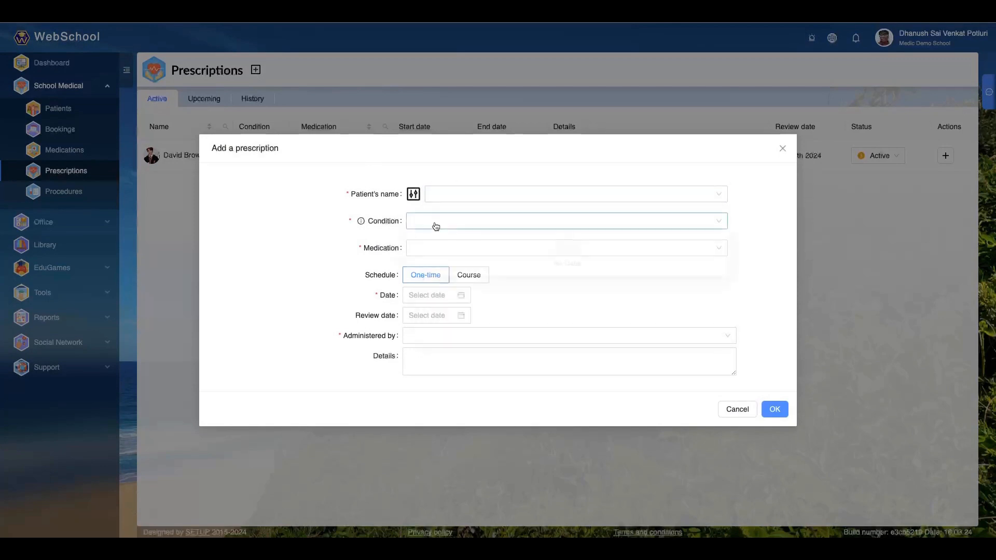
click(446, 194)
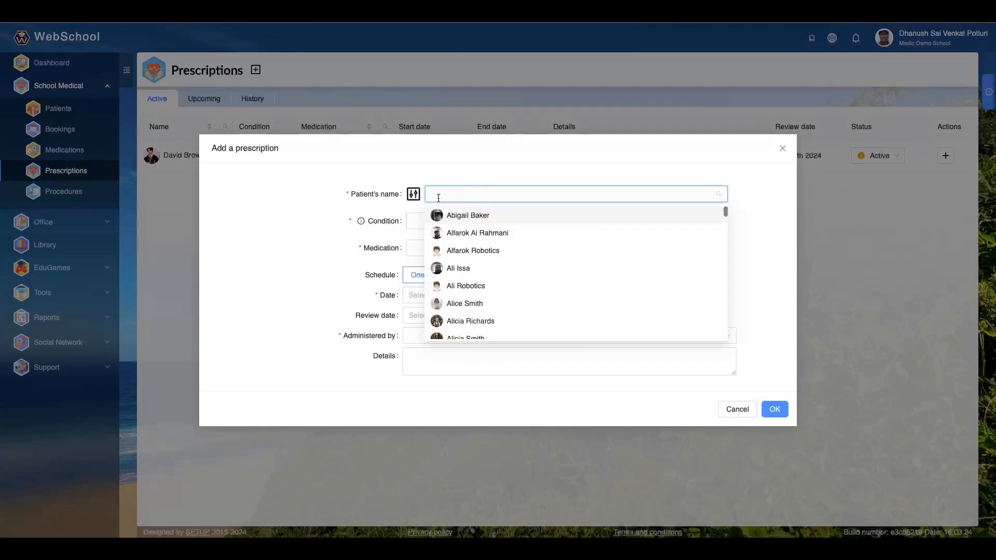
click(410, 208)
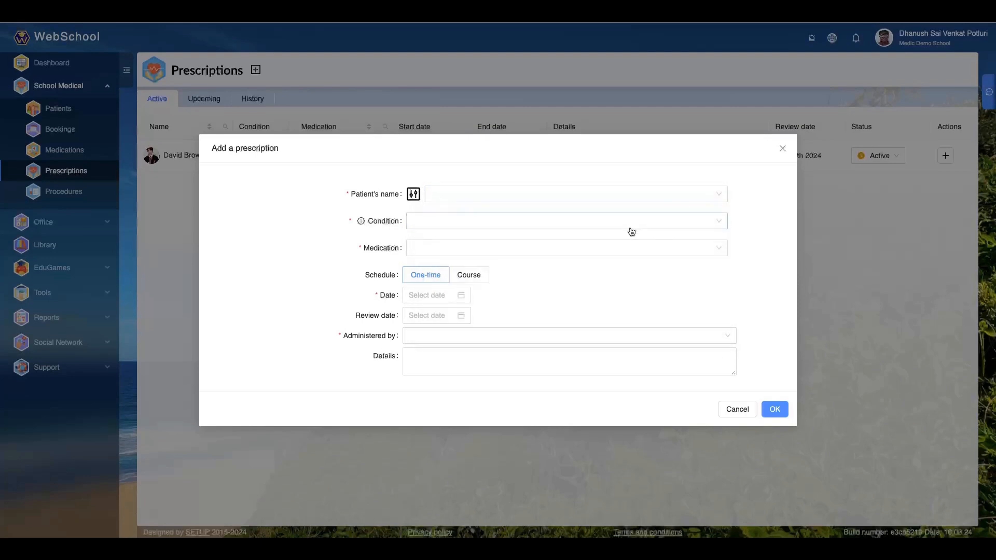
click(443, 244)
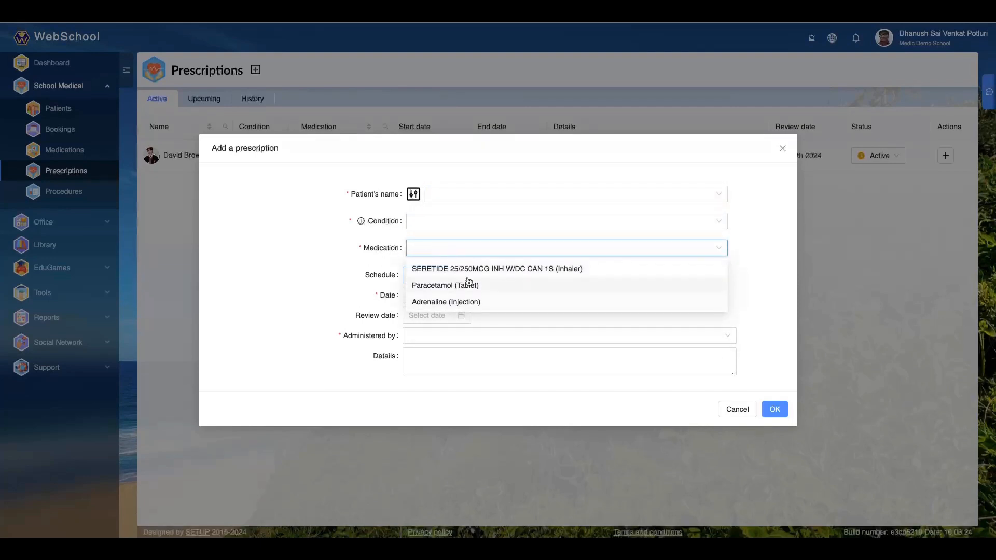
click(371, 284)
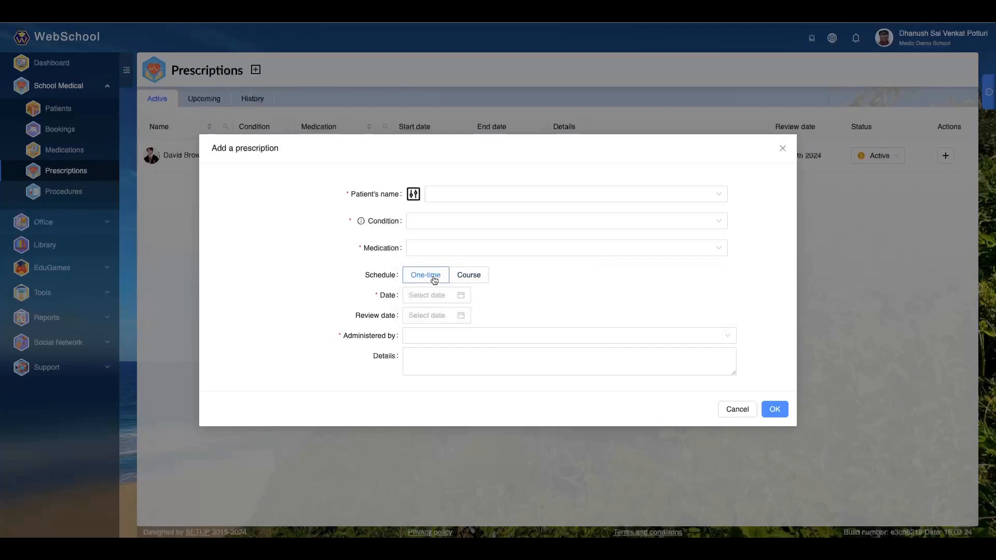
- Compare the One-time and Course schedule options and set the prescription's schedule to Course
click(472, 276)
click(426, 269)
click(464, 274)
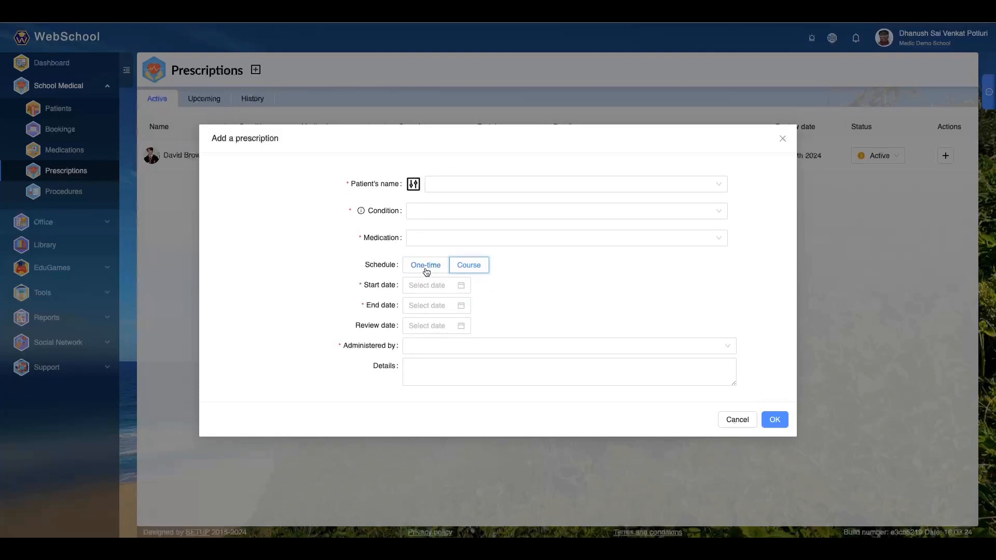
click(425, 270)
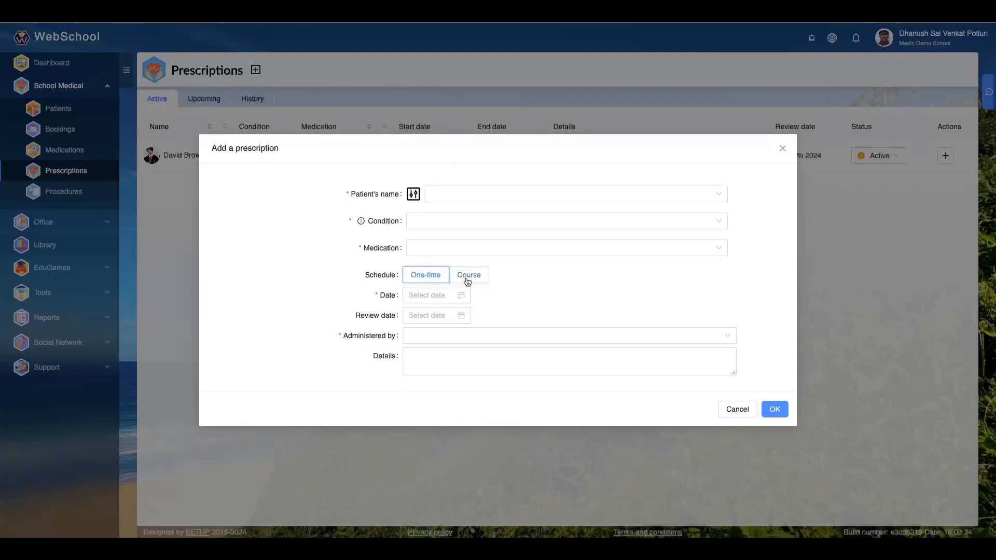
click(465, 275)
- Inspect the start date and review date calendars of the course prescription without choosing a date
click(429, 286)
click(574, 286)
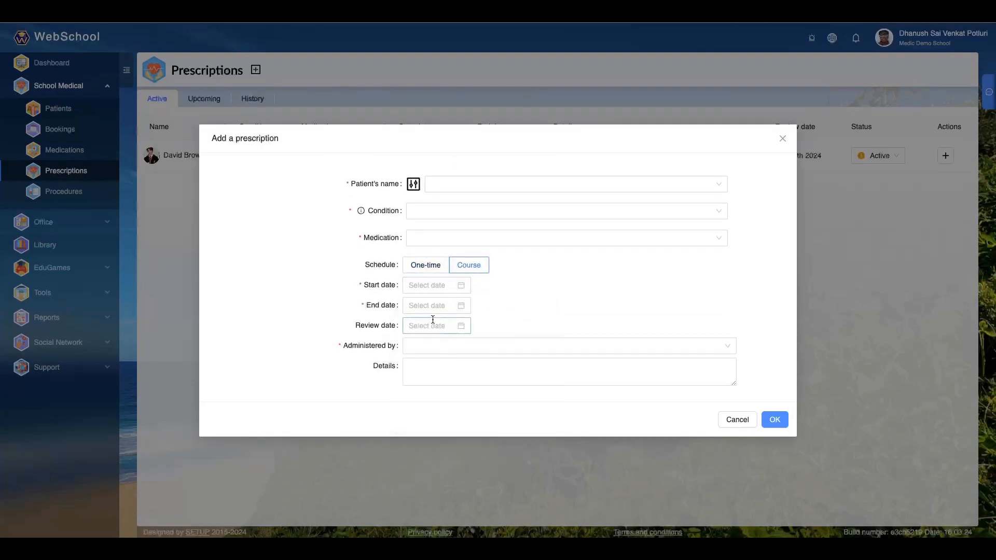
click(445, 325)
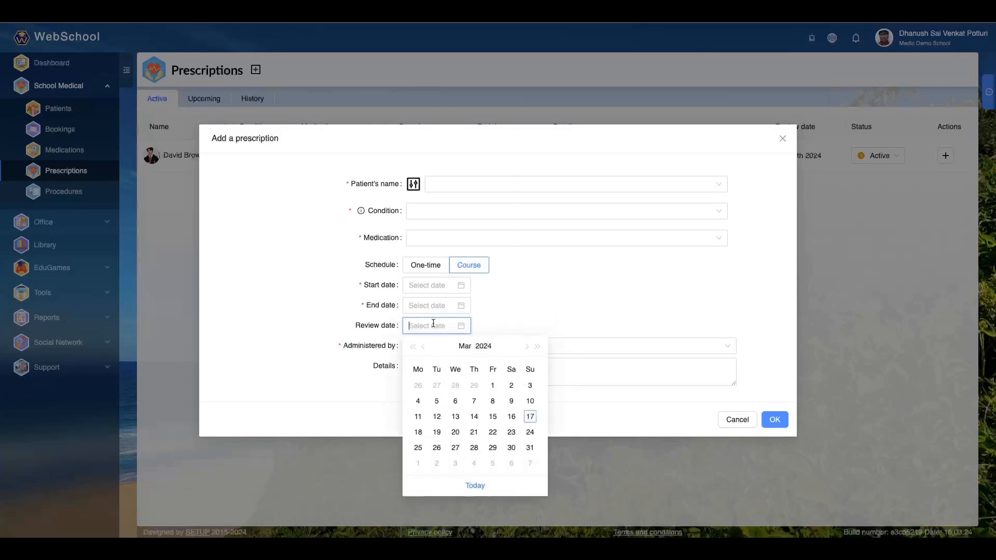
click(559, 313)
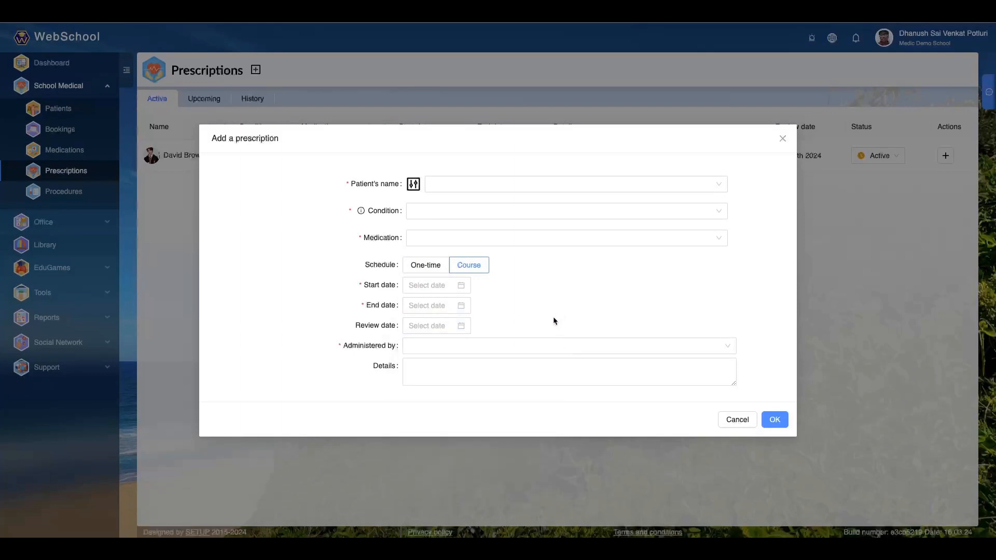
- Choose Medic as the person administering the course prescription, and discard the new prescription without saving
click(547, 351)
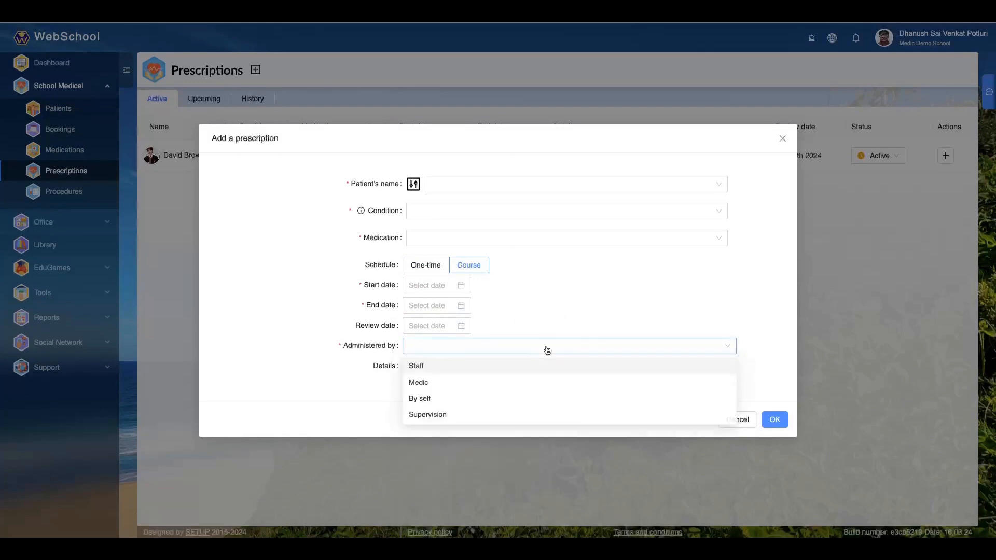
click(504, 385)
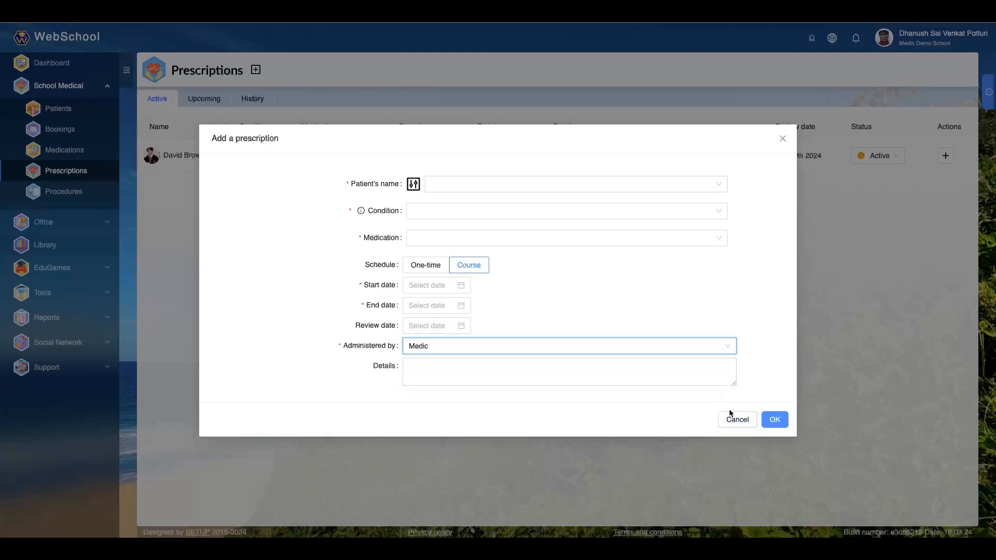
click(744, 421)
click(743, 420)
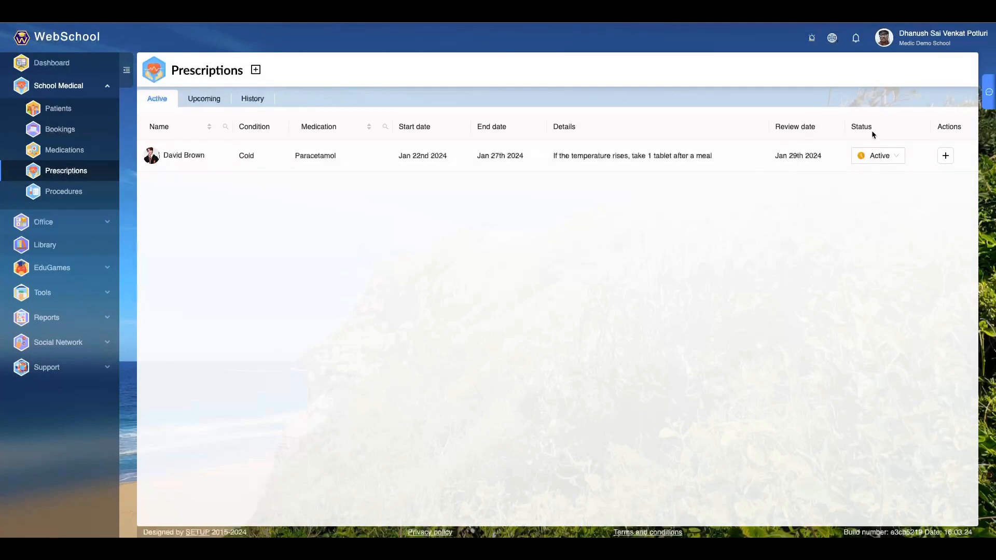
- Look through the active prescription's status choices and its medication use form without changing anything
click(893, 162)
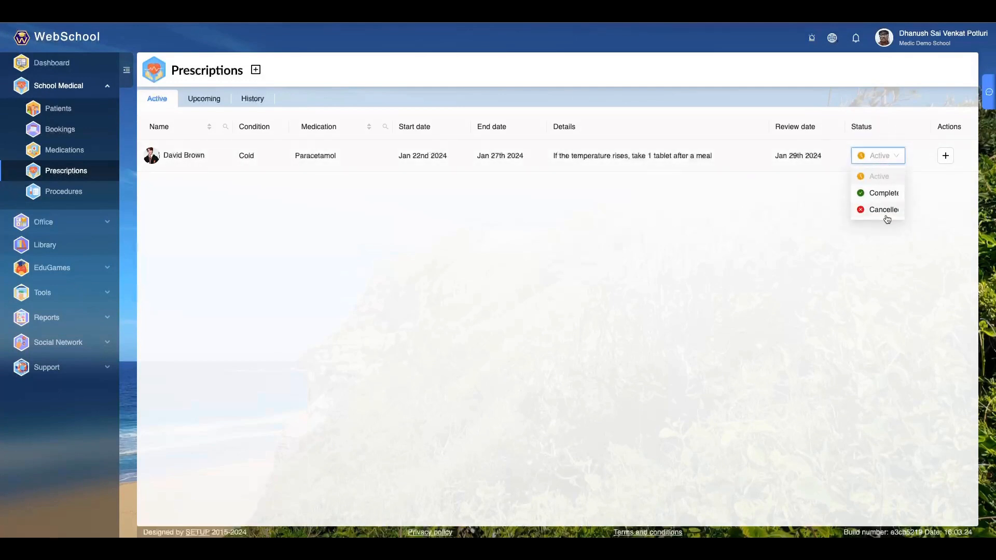
click(839, 258)
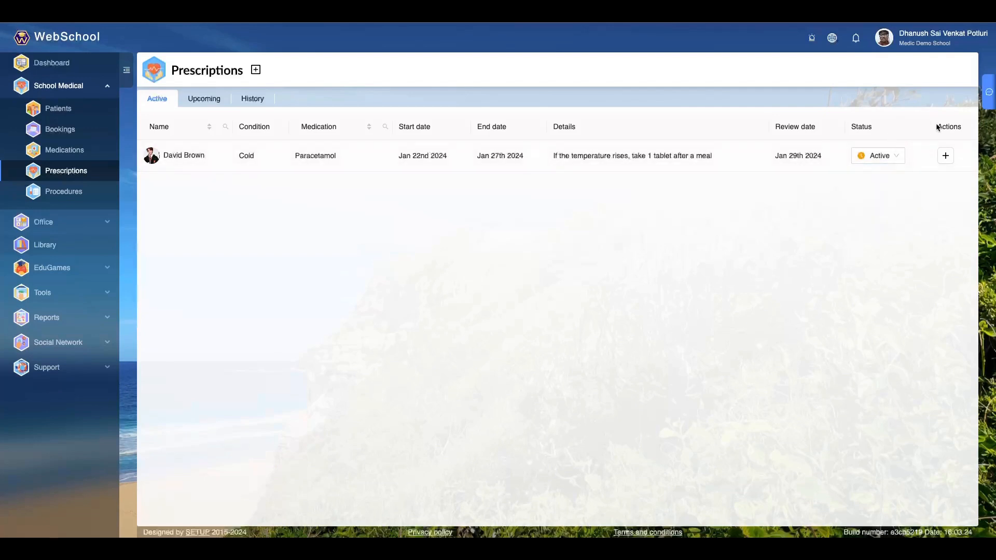
click(945, 156)
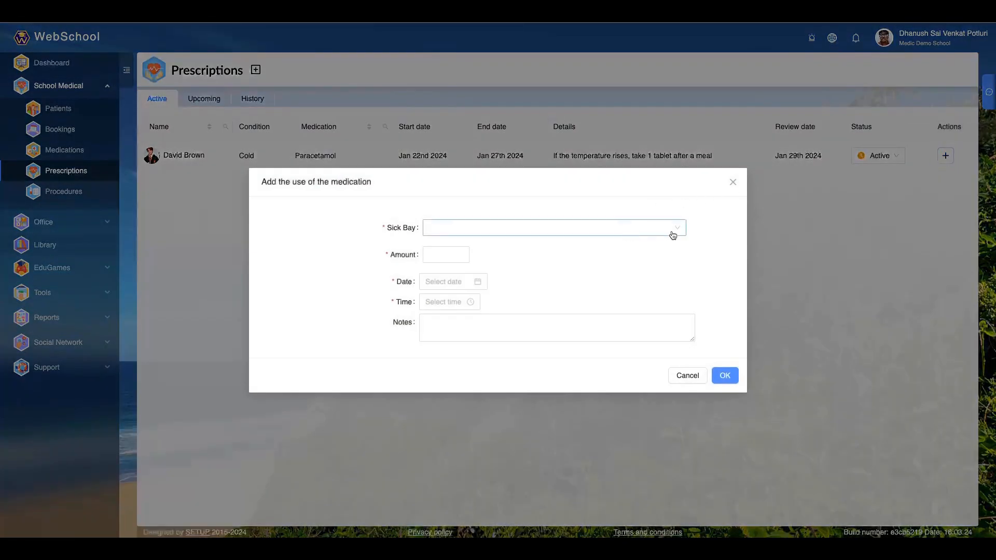
click(732, 183)
- Mark the active Paracetamol prescription as Complete
click(866, 157)
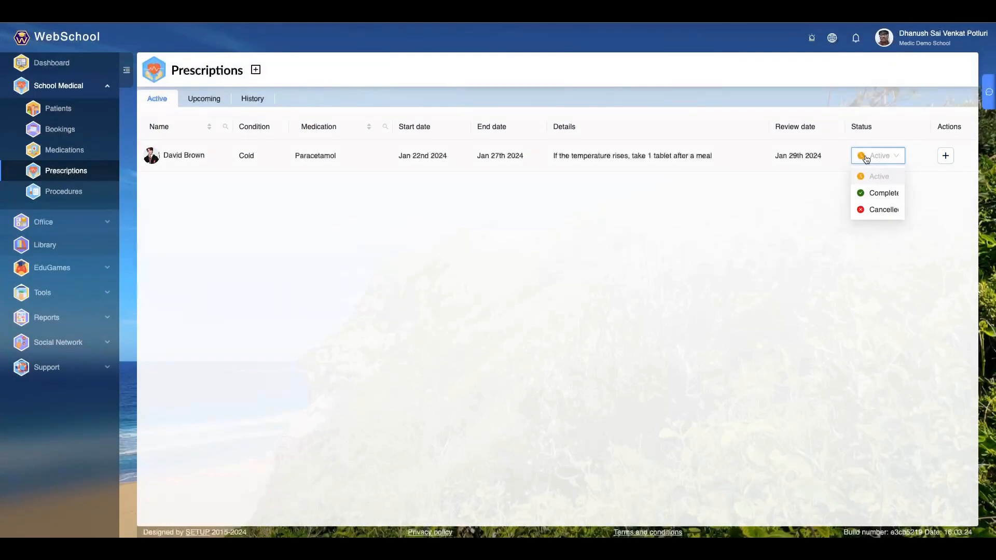
click(865, 190)
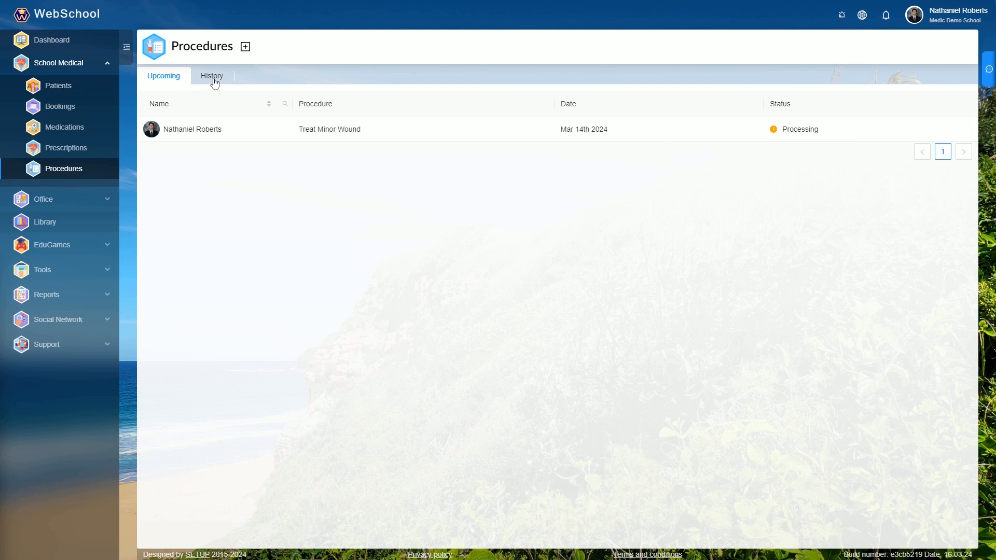
- Start a new procedure under School Medical's Procedures and select the patient by name
click(246, 47)
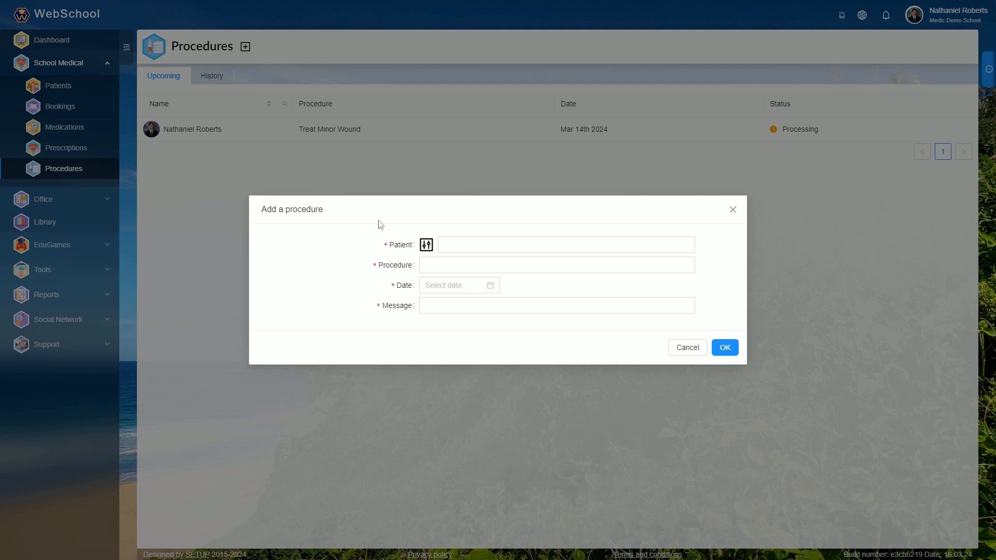
click(493, 242)
text(nathan)
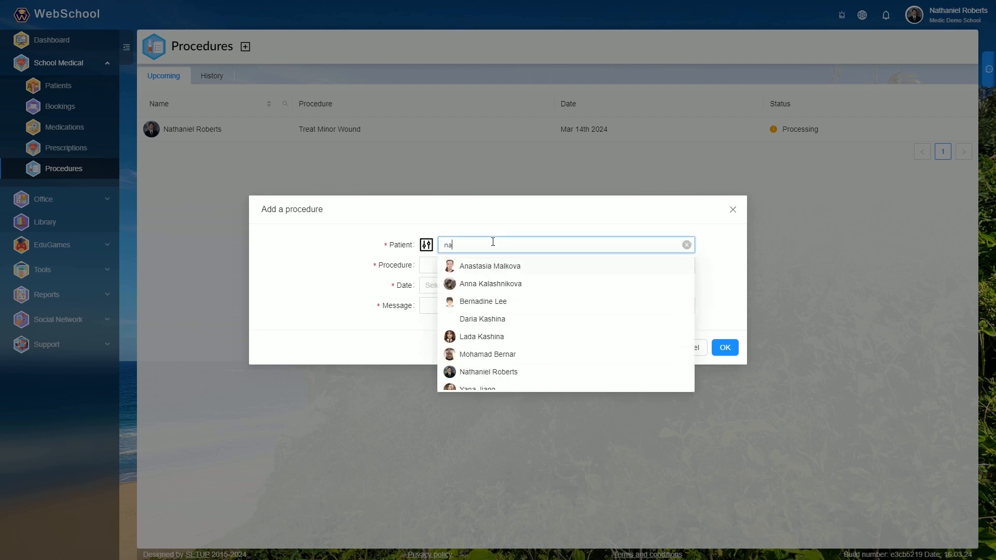
key(Return)
- Name the procedure "Treat Minor Burn" and set its date to 2024-03-17
click(426, 262)
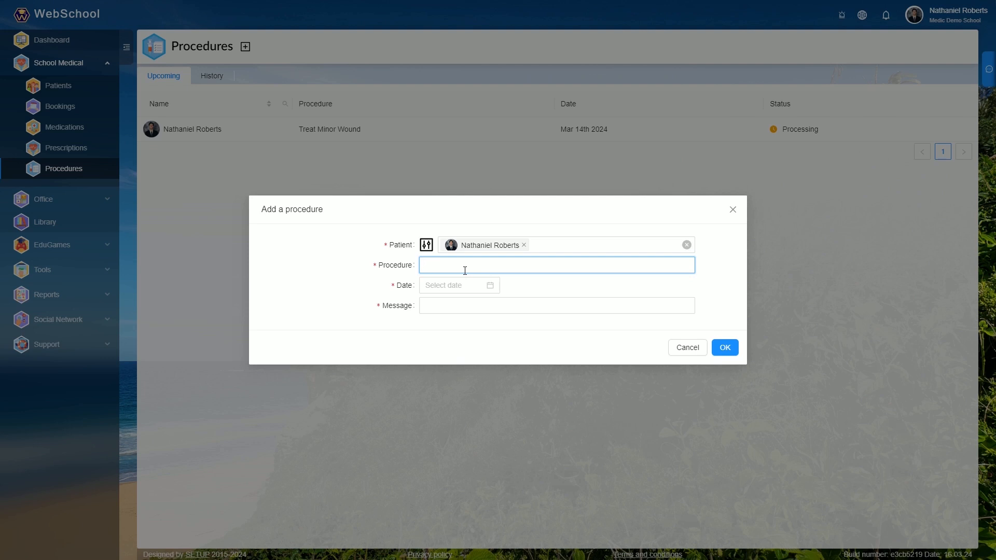
text(Treat Minor Burn)
click(491, 285)
click(545, 377)
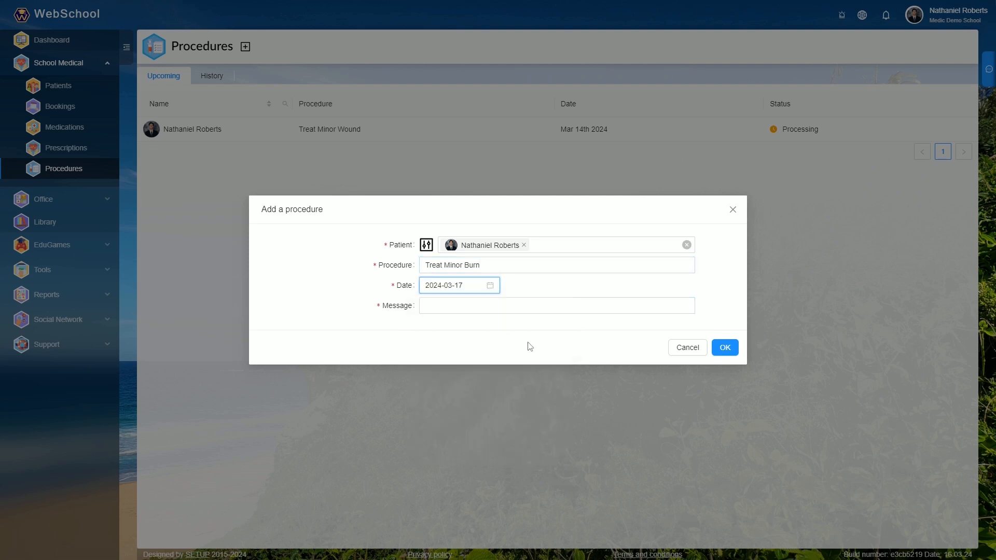
- Enter the procedure message "Cool Water Cleanse, Sterile Dressing" and save the procedure
click(508, 306)
text(Cool Water )
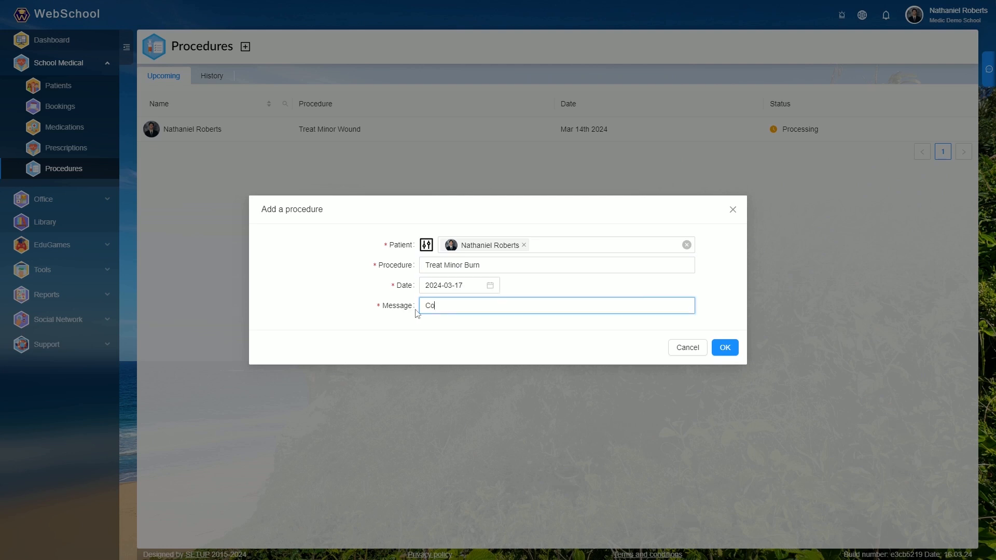
text(Cleanse, Sterile Dressing)
- Switch to the Student role of Demo School, 1-RED, and view the procedures in My Medical
click(954, 18)
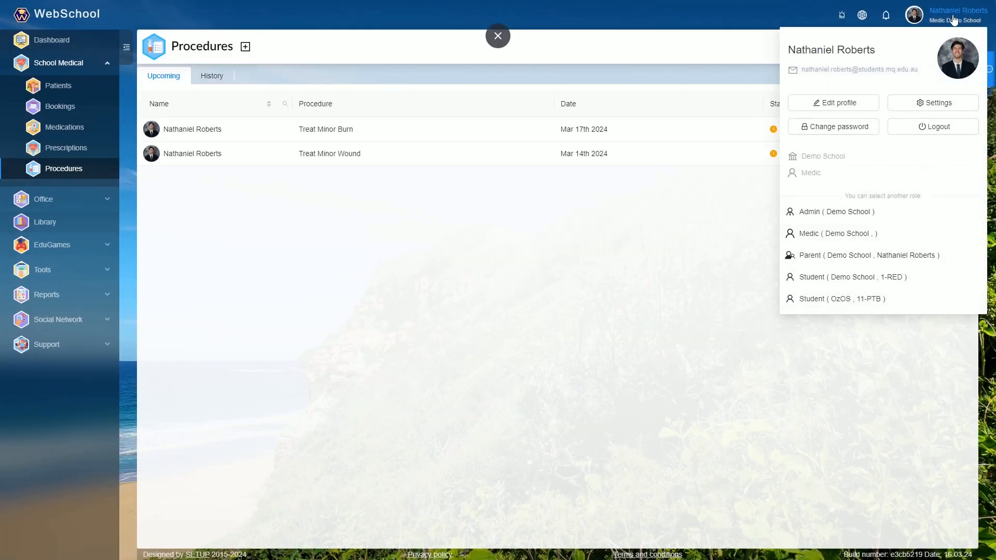
click(823, 278)
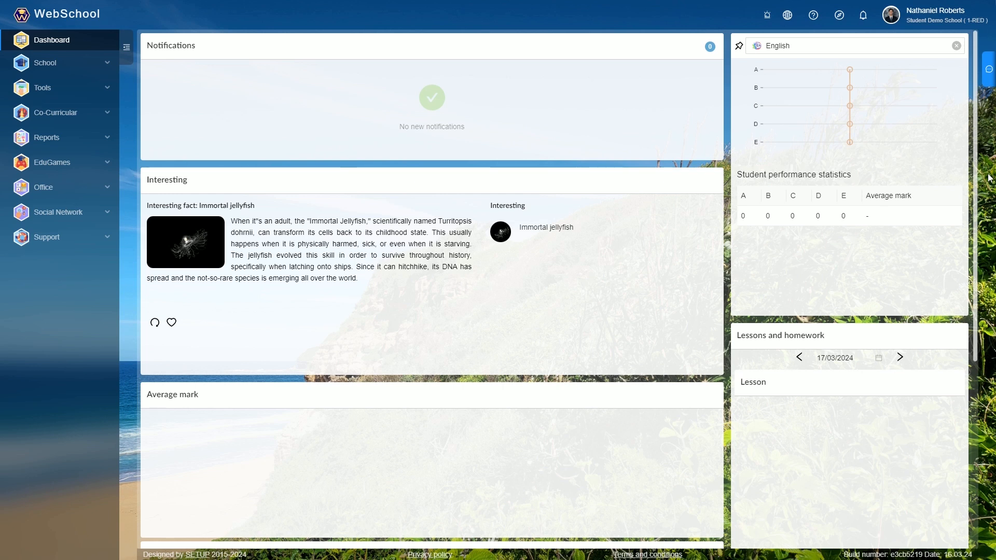
click(103, 89)
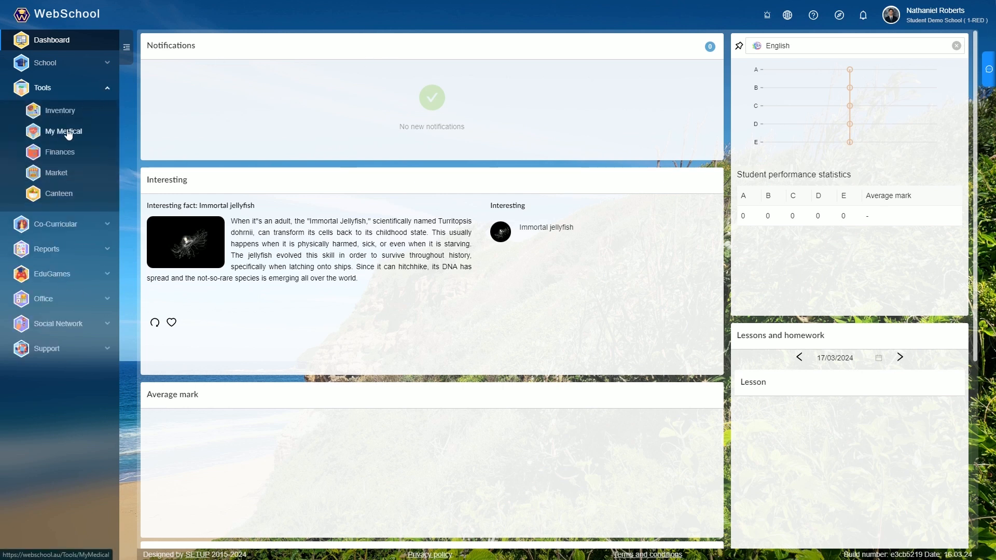
click(67, 132)
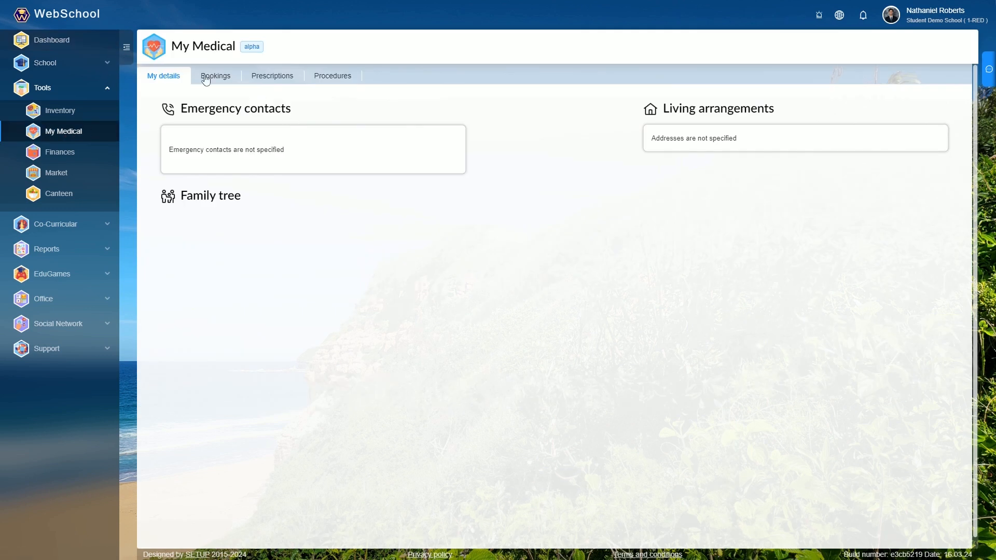
click(340, 83)
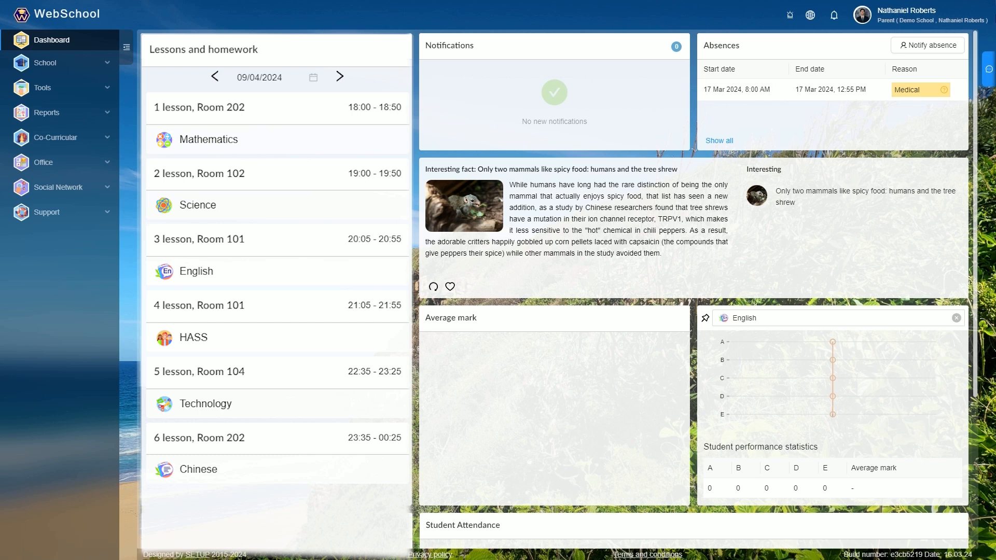
- Start an absence notification from the parent dashboard with Medical as the reason
click(943, 52)
click(398, 253)
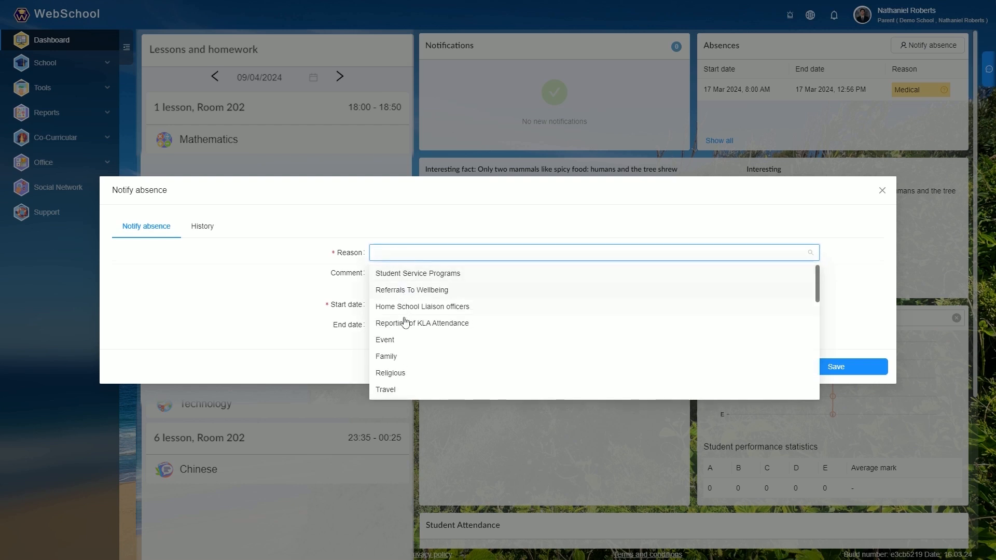
scroll(409, 354, down, 1)
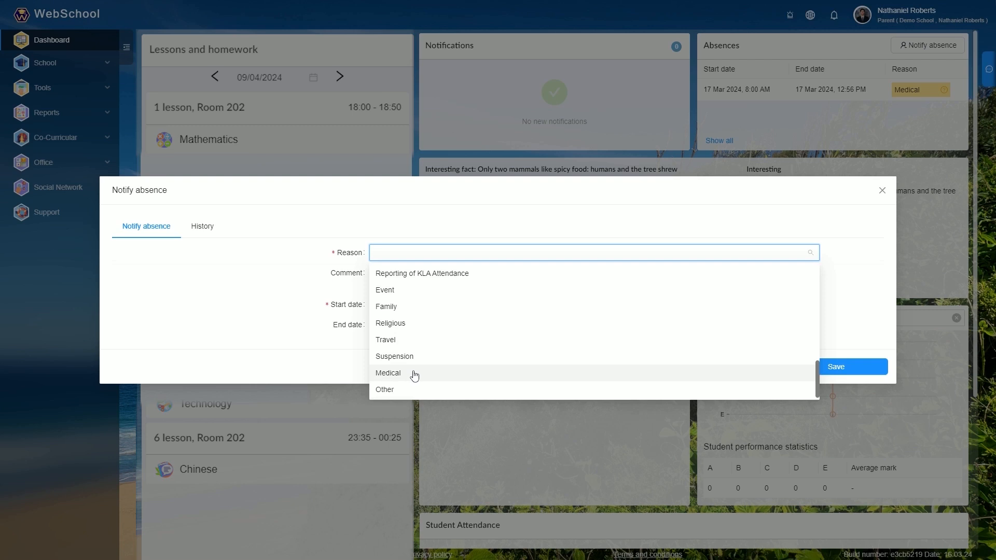
click(414, 373)
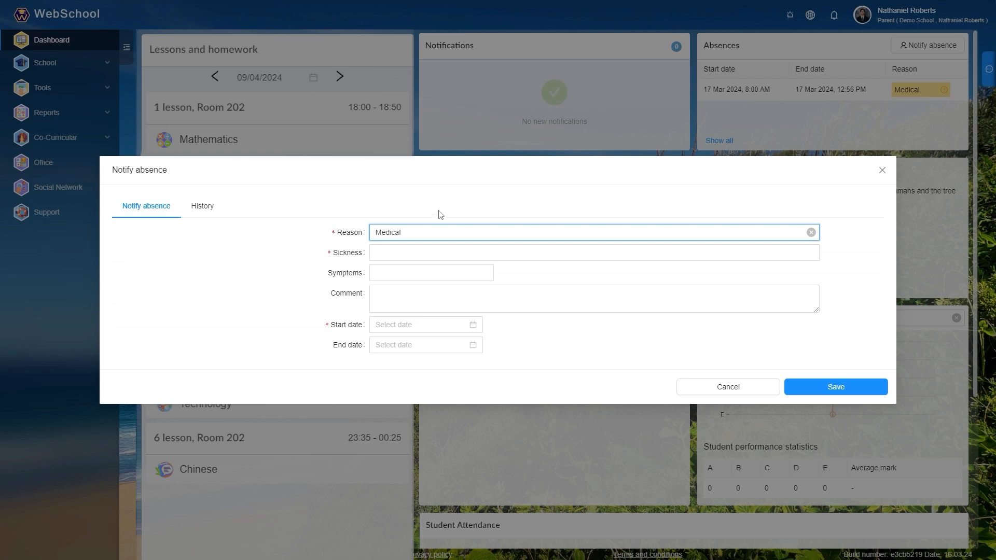
- Enter COVID-19 as the sickness and add Headache as the symptom of the absence
click(388, 250)
text(COVID-19)
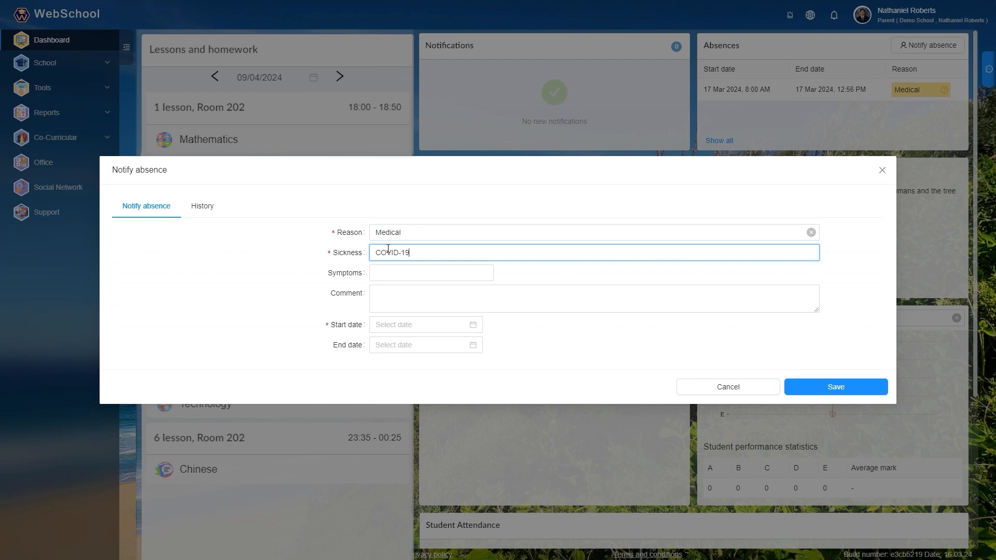
click(410, 273)
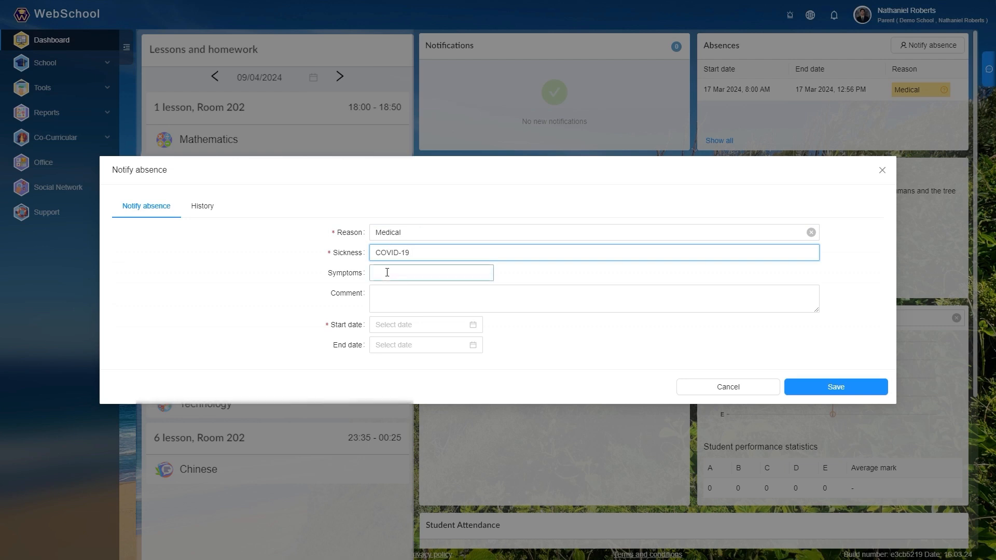
click(402, 326)
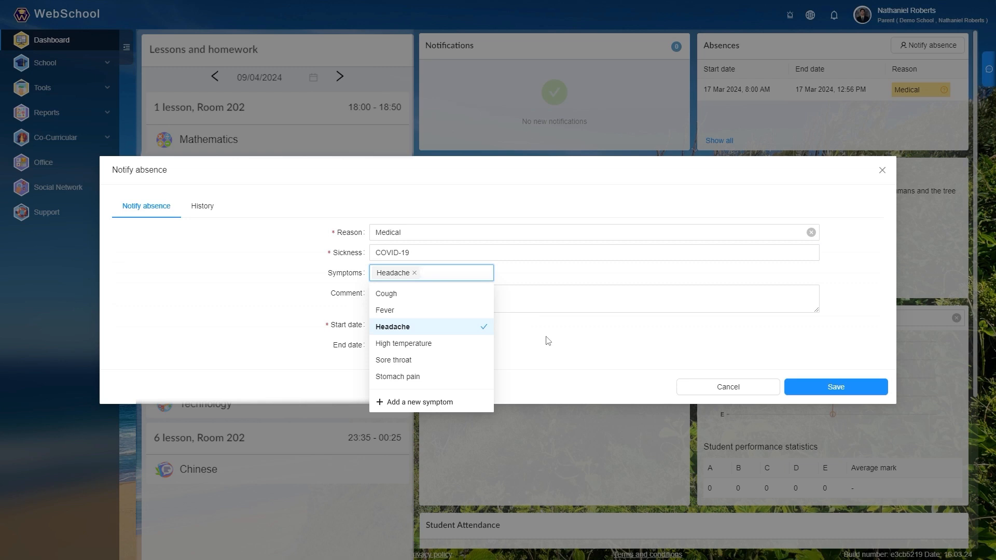
- Add the comment "Critical, Stuck in Bed", date the absence 18 to 22 Mar 2024 and save the notification
click(564, 305)
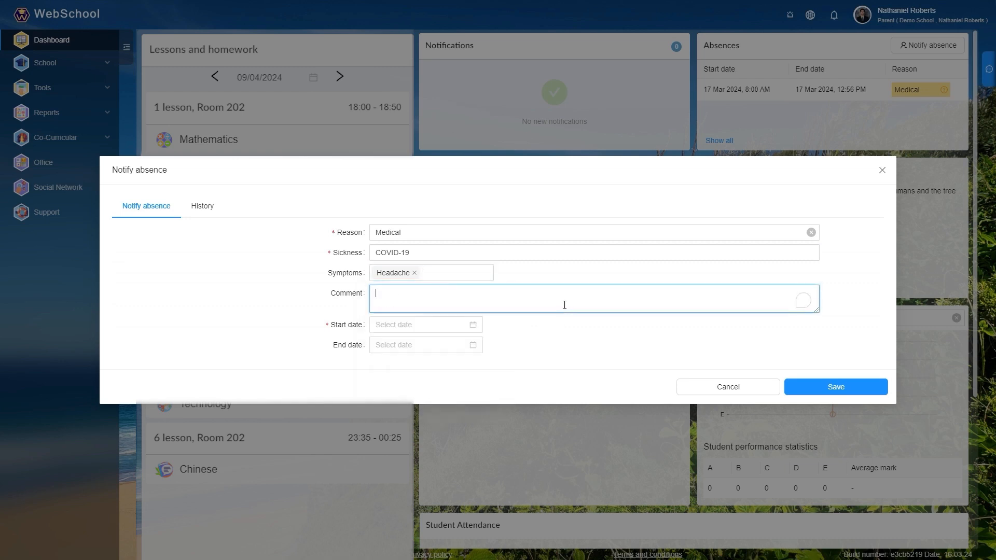
text(Critical,)
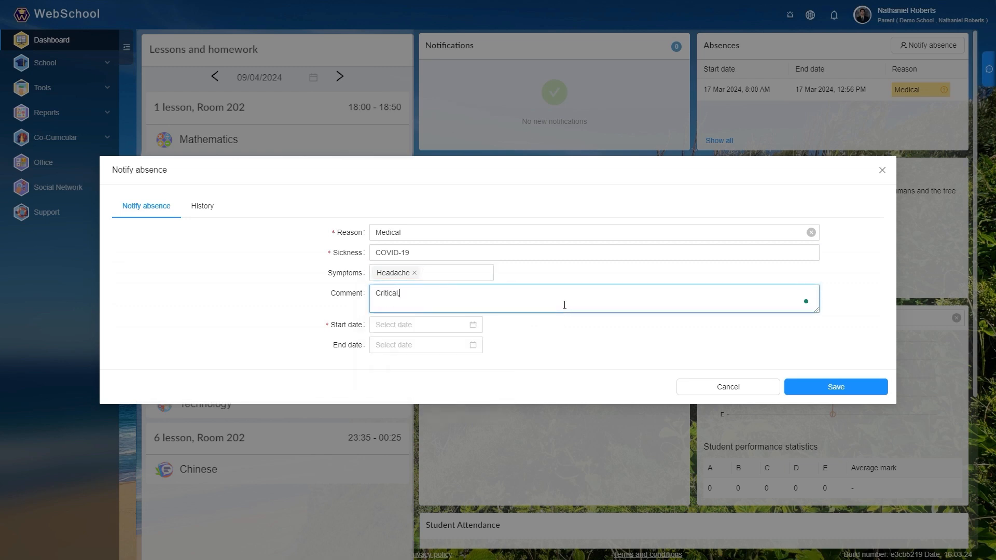
text( Stuck in Bed)
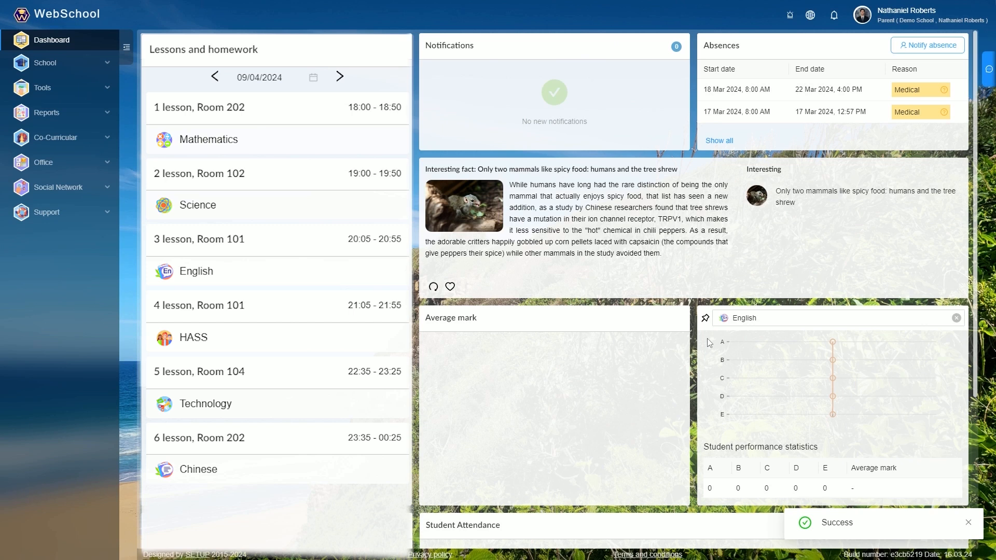
- Switch to the Admin role of Demo School and view the school's Absences
click(913, 14)
click(857, 202)
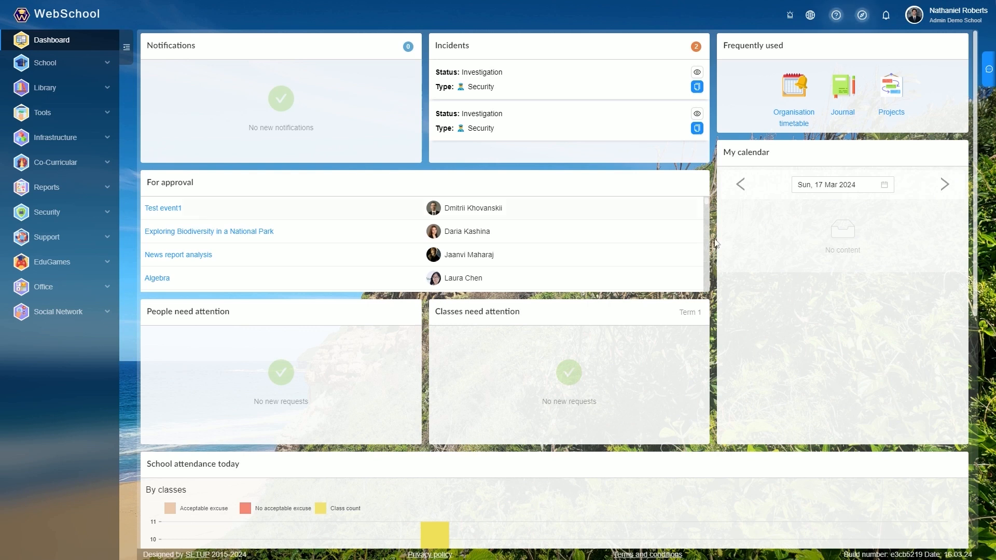
click(107, 62)
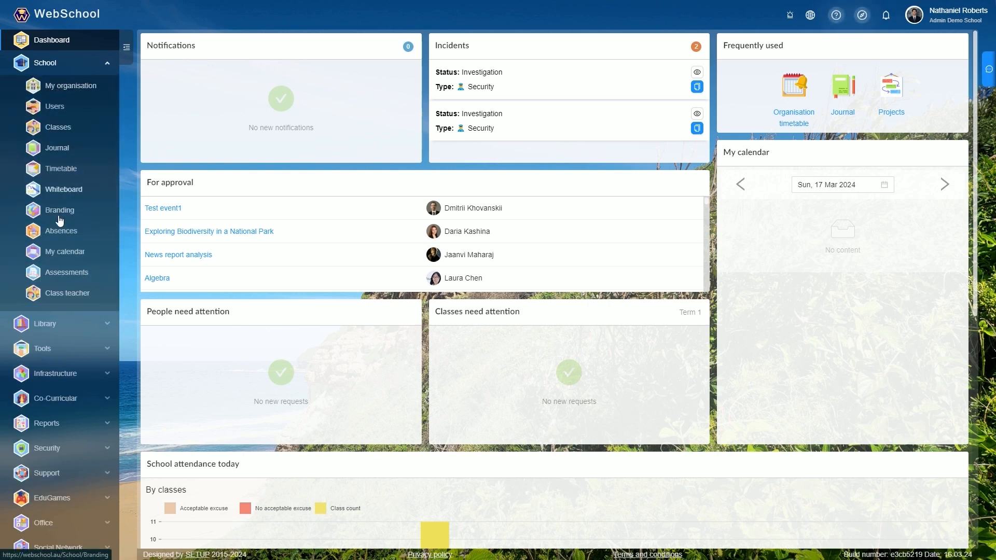
click(62, 232)
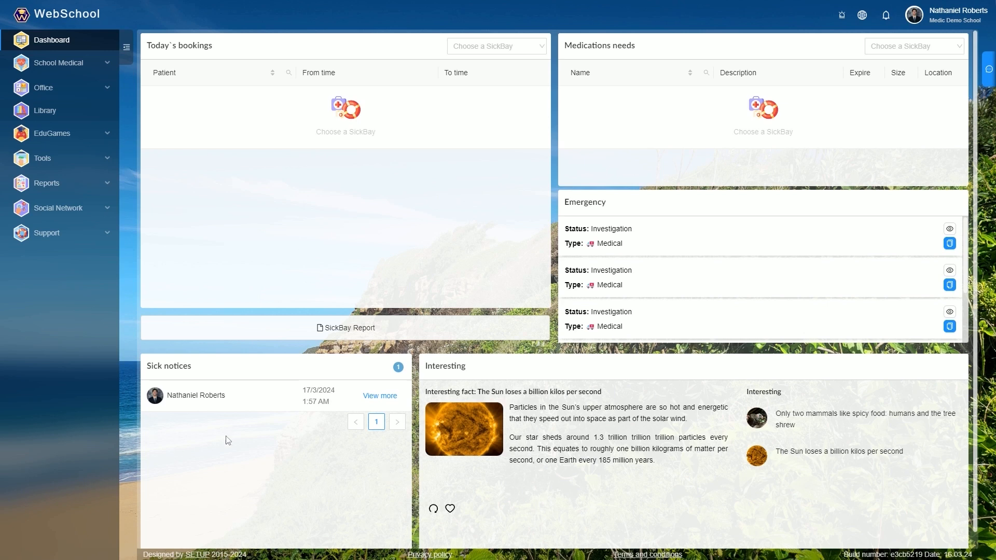
- Read the student's sick notice on the medic dashboard and close it without creating a condition record
click(385, 397)
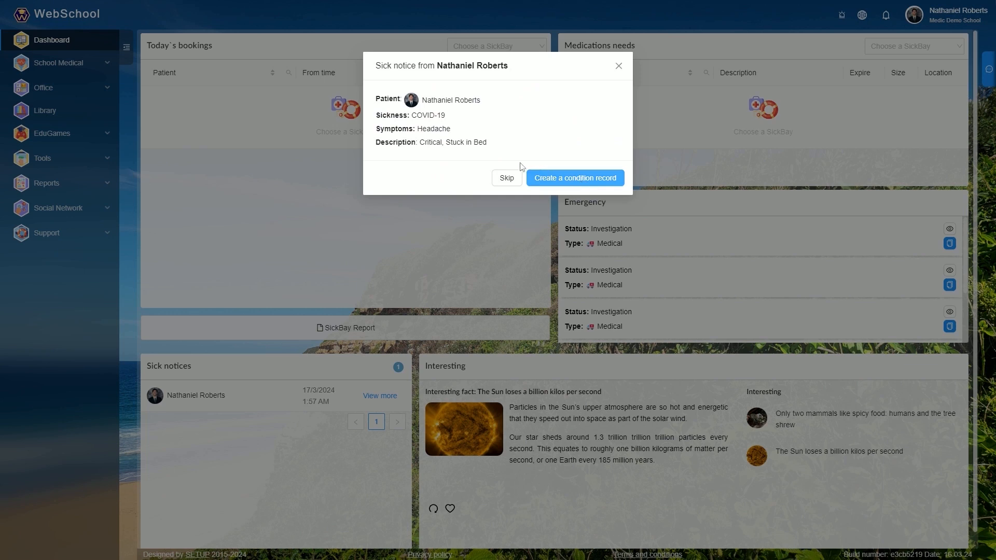
click(618, 66)
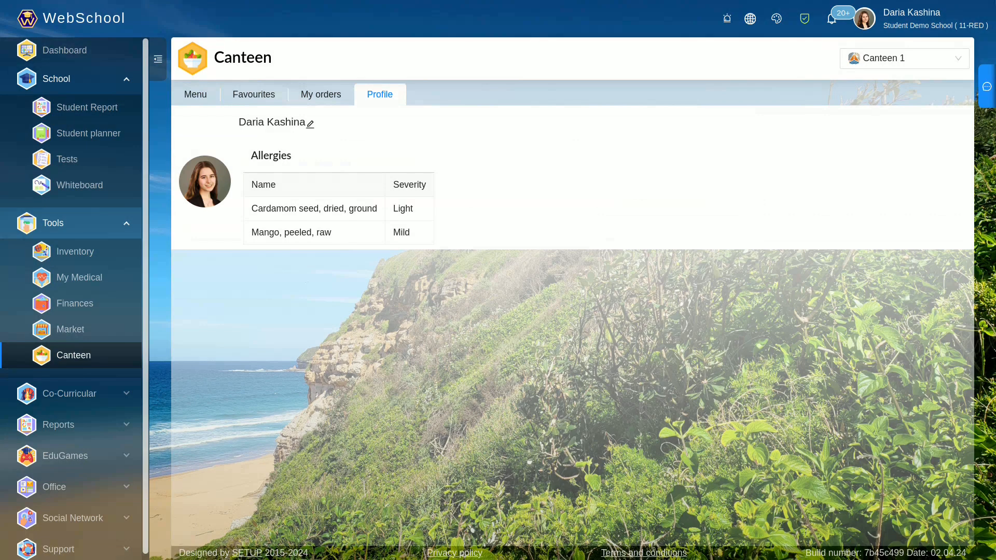
- Turn on the dietary and allergy filter for the Canteen 1 menu and browse its Meal Combos and Mains
click(195, 95)
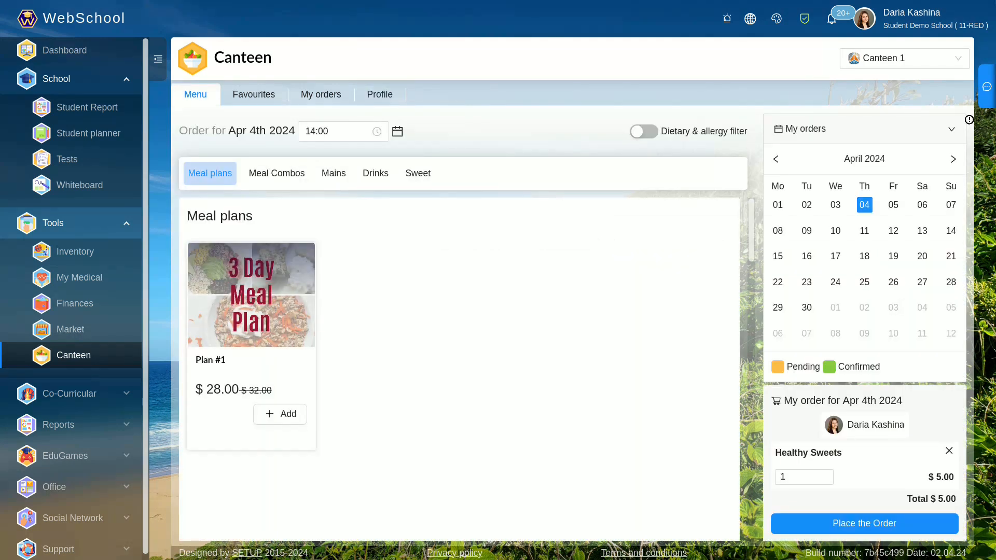
click(644, 132)
click(276, 174)
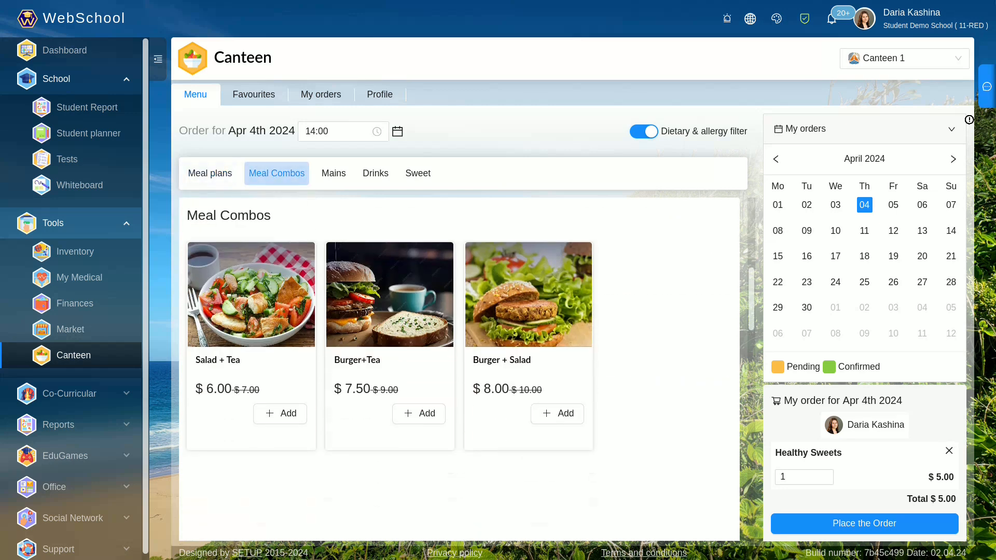
click(334, 173)
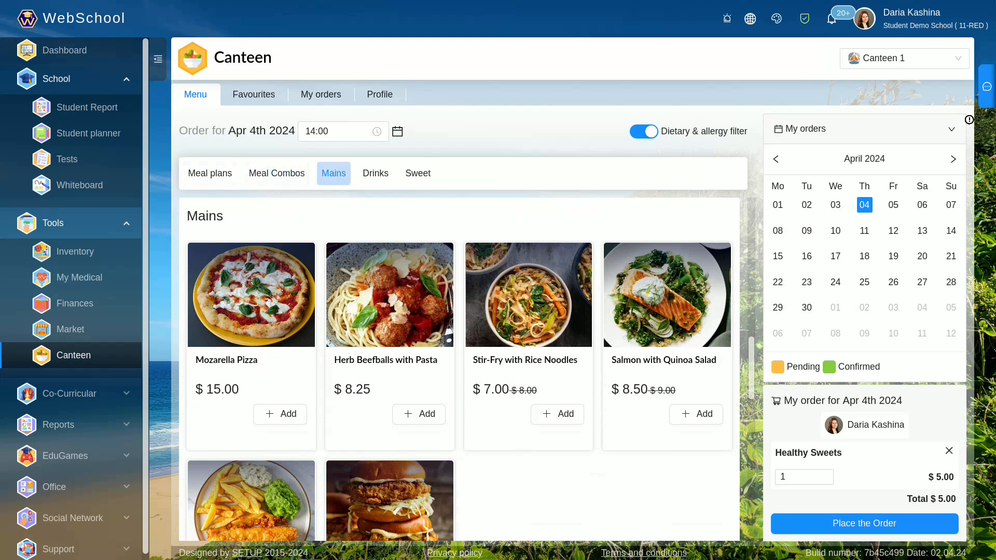
- Look at the Salmon with Quinoa Salad dish in the canteen's filtered Mains
click(667, 295)
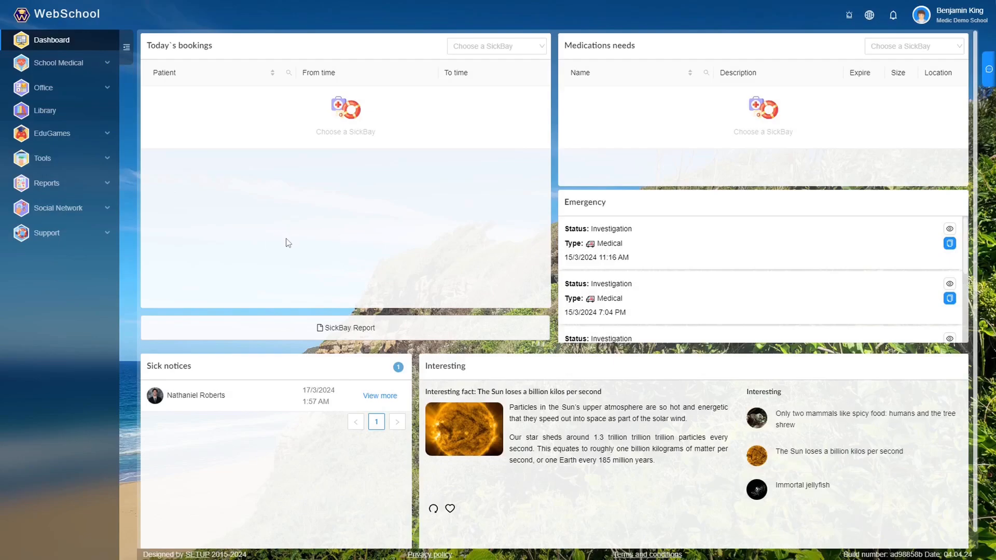
- From the School Medical patient list, open the second patient's profile and show their bio and conditions
click(104, 64)
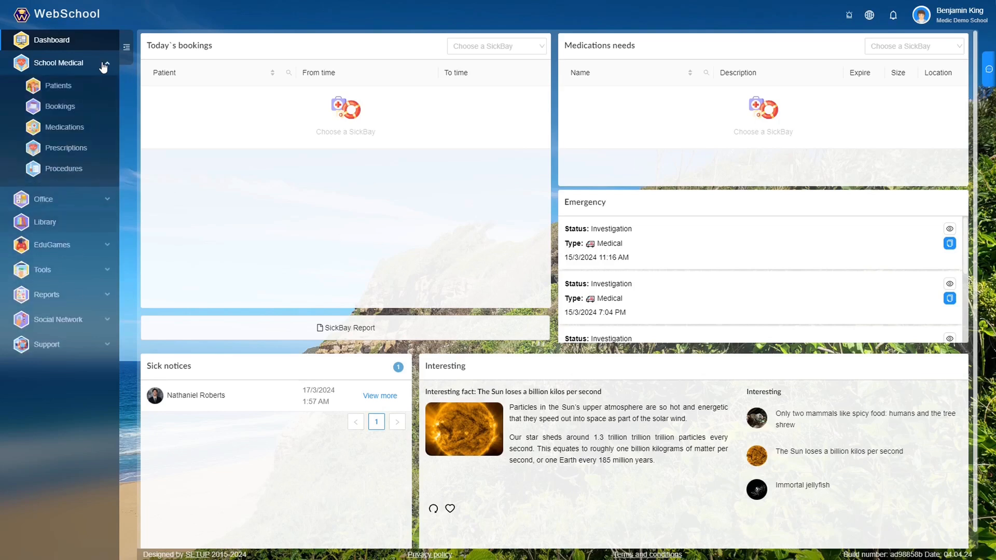
click(64, 86)
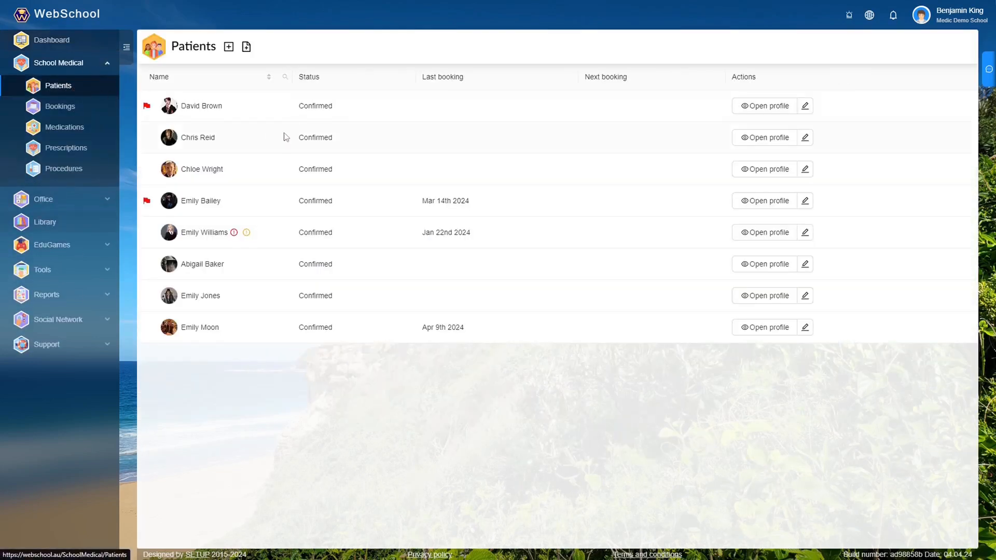
click(759, 142)
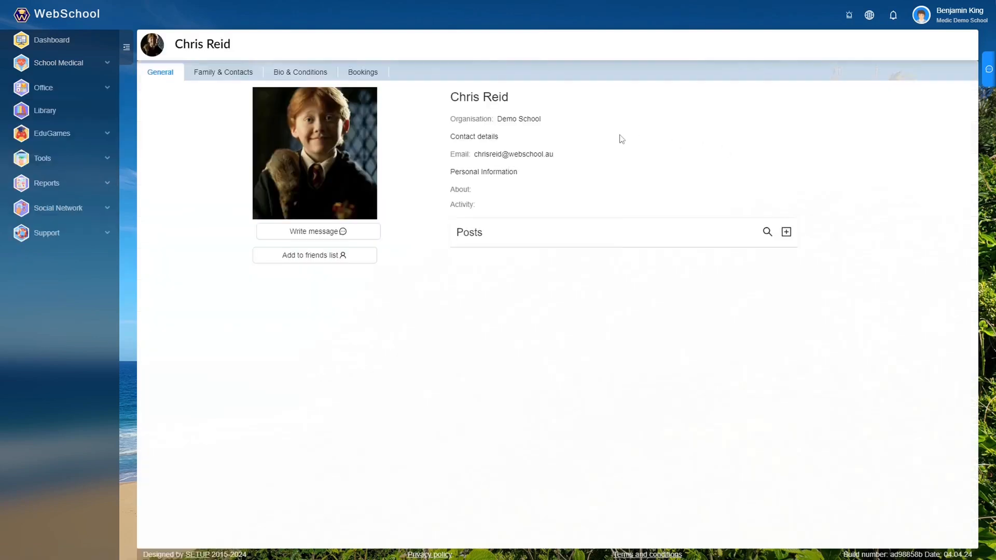
click(297, 76)
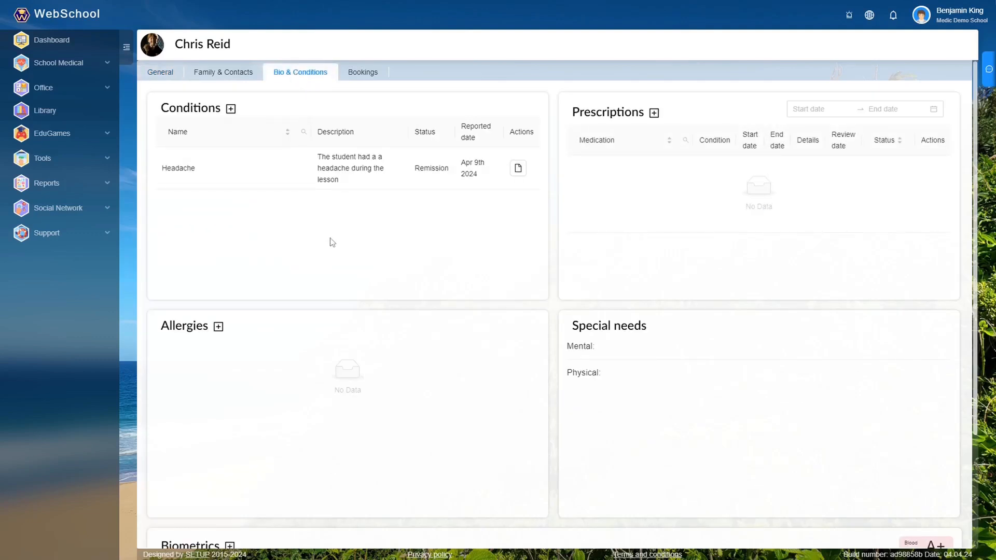
- Start a new allergy record for this patient with the allergen milk and mark it as anaphylaxis
click(218, 326)
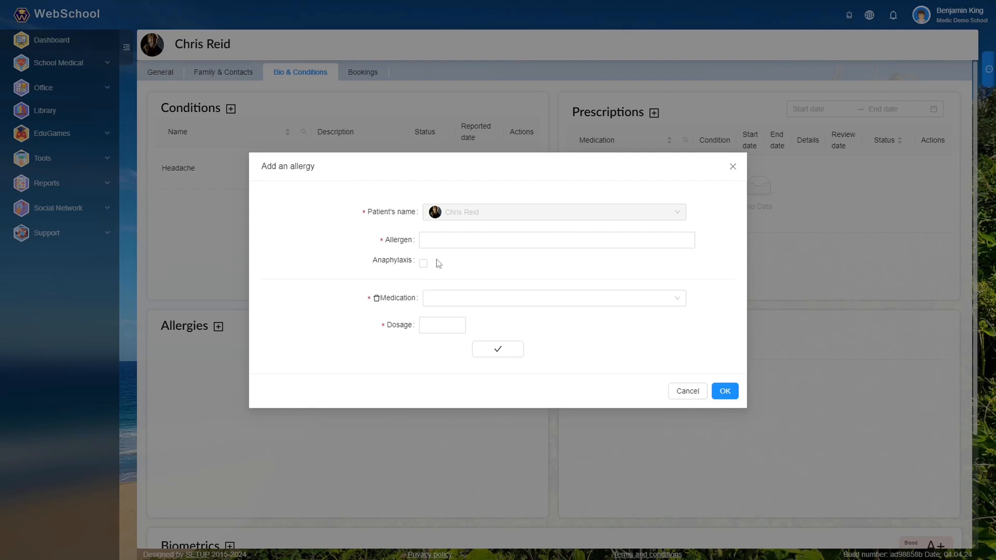
click(441, 244)
text(milk)
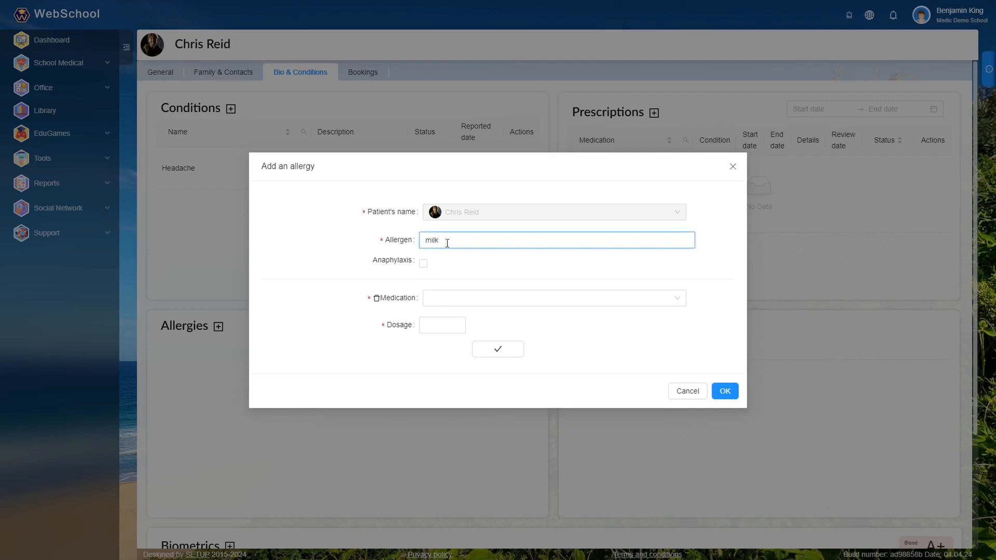
click(424, 263)
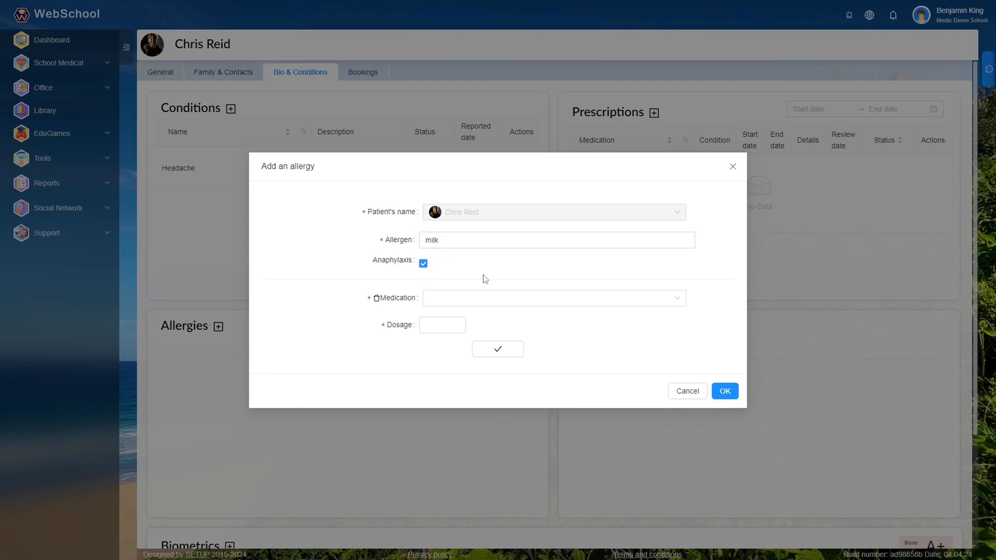
- Assign Adrenaline (Injection) with a dosage of 2 as the allergy's medication and save the record
click(485, 303)
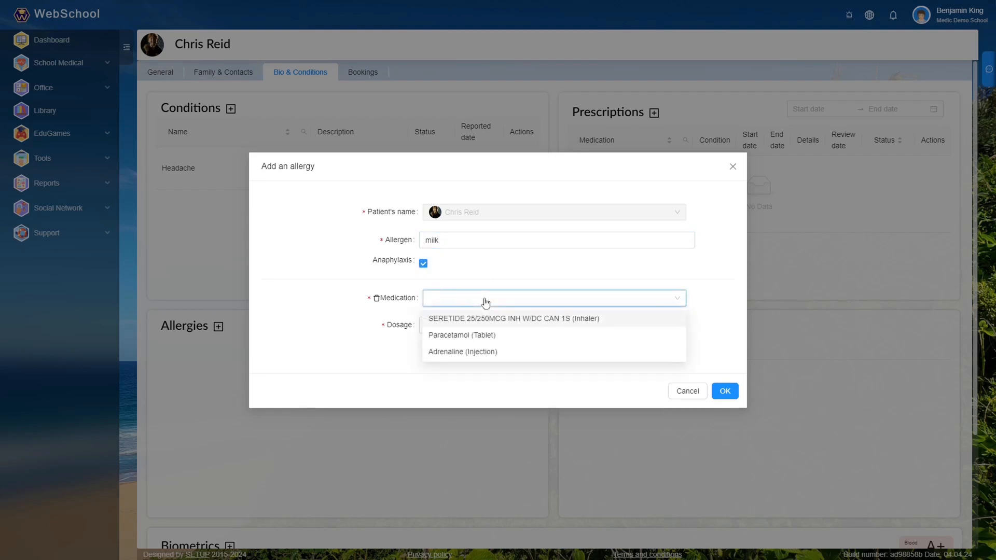
click(477, 352)
click(451, 331)
text(2)
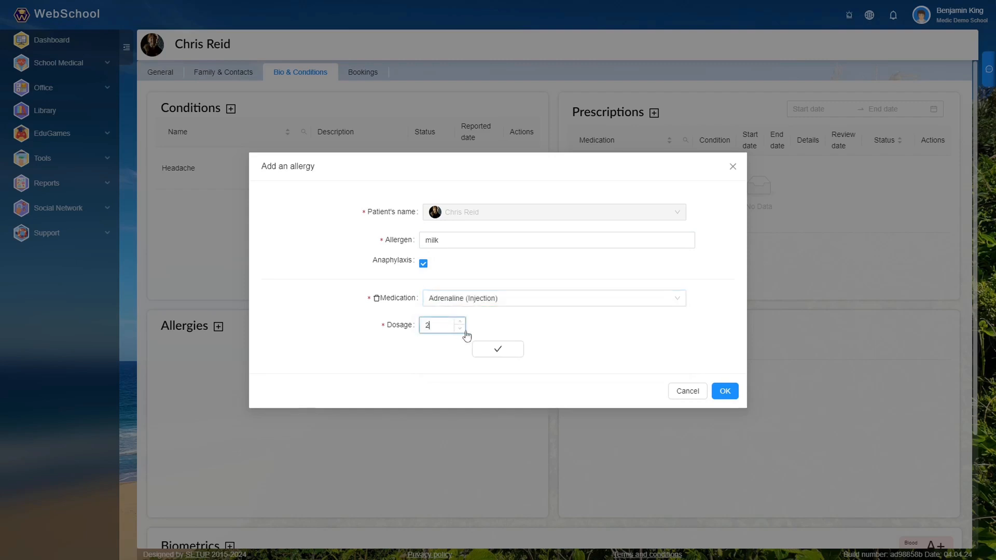
click(514, 352)
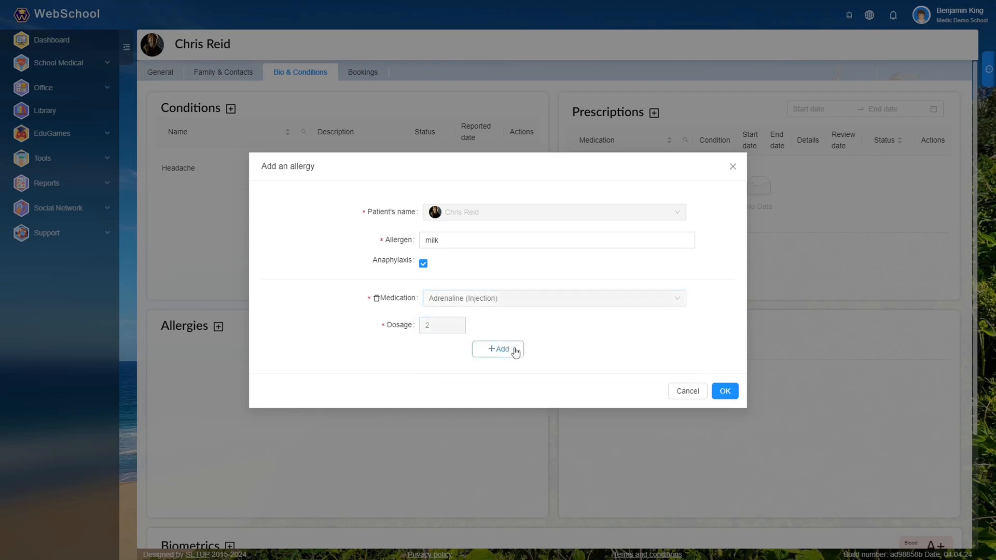
click(724, 393)
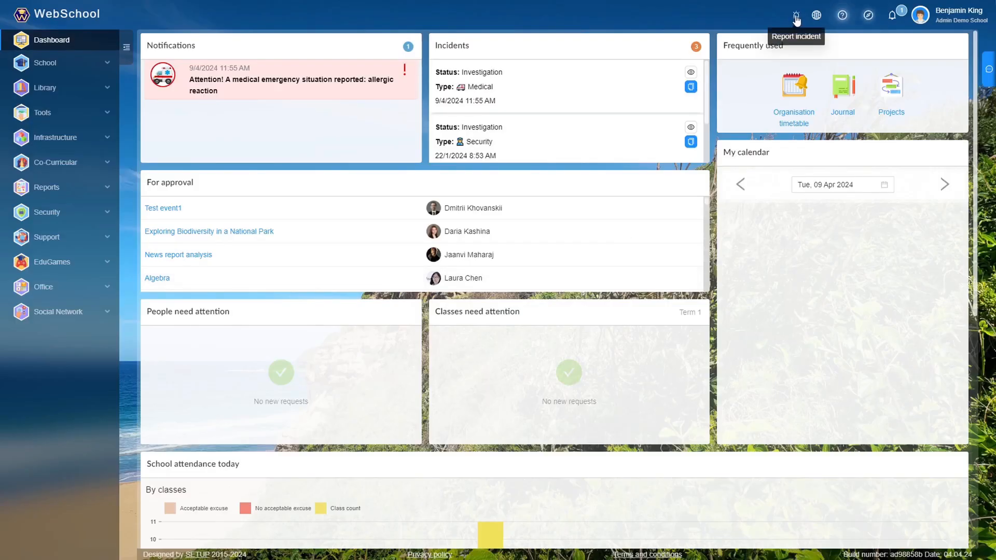
- Start an incident report as school admin, set its type to Medical, relate it to Others and address it to the Administrator
click(795, 16)
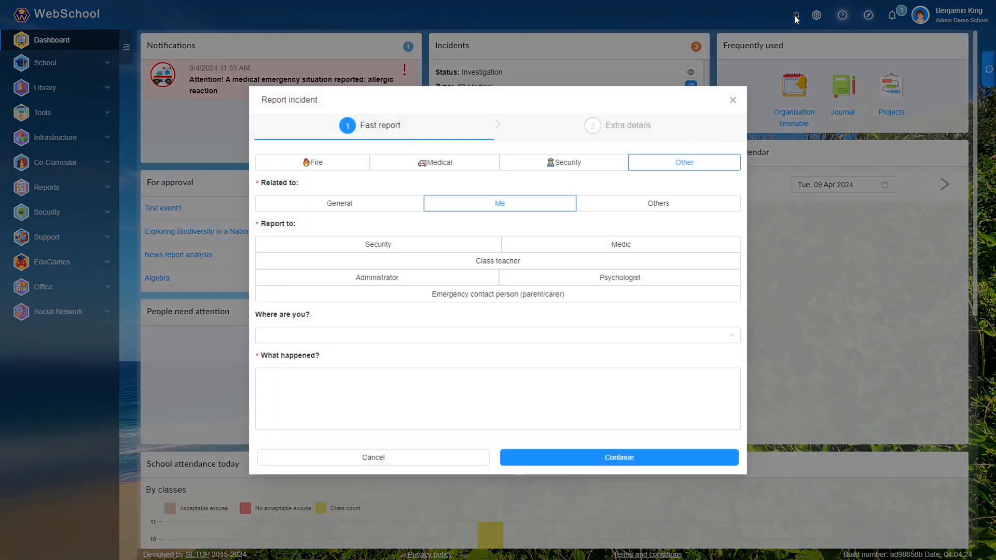
click(456, 165)
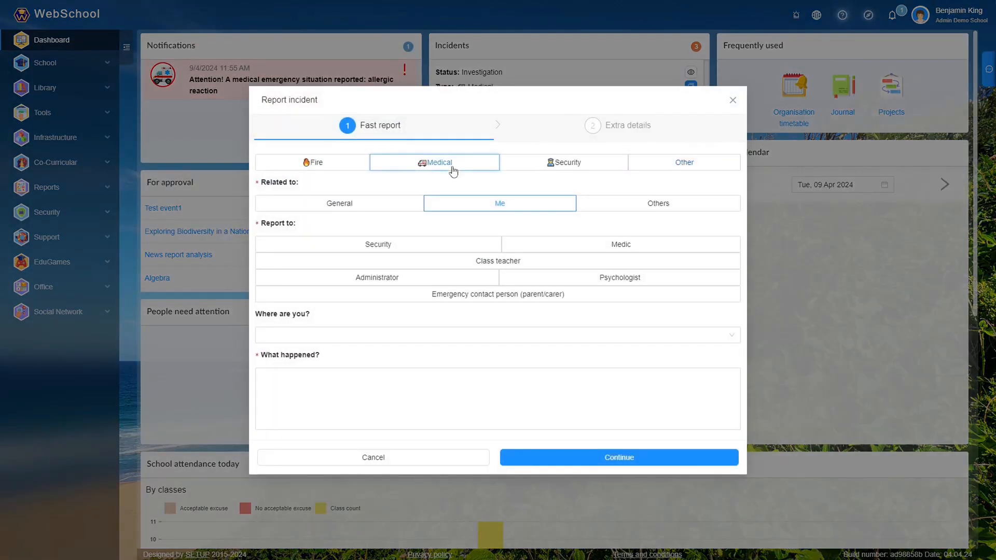
click(601, 207)
click(554, 247)
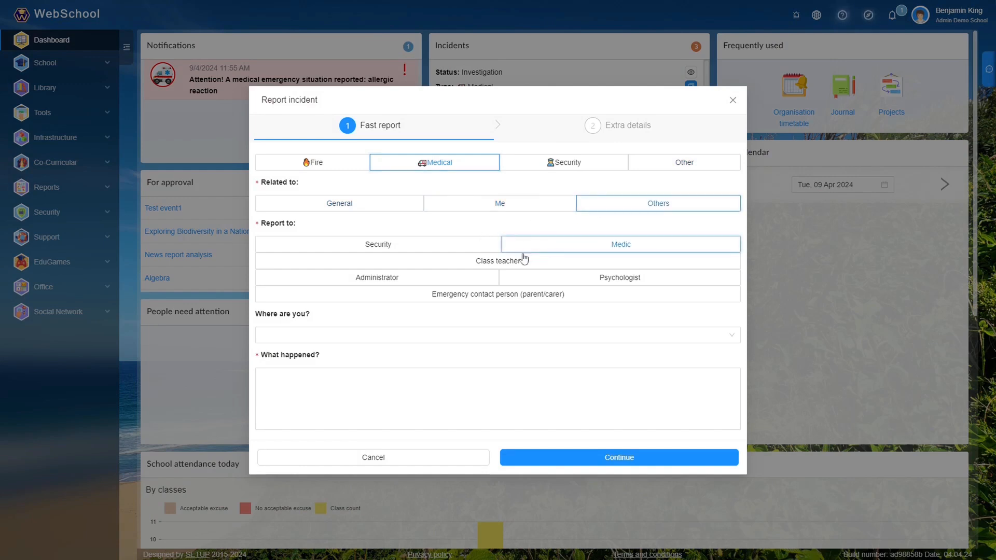
click(418, 281)
- Set the incident location to Room 102 (Mathematics) on Floor 1 of Main and begin the description of what happened
click(363, 335)
click(264, 356)
click(276, 370)
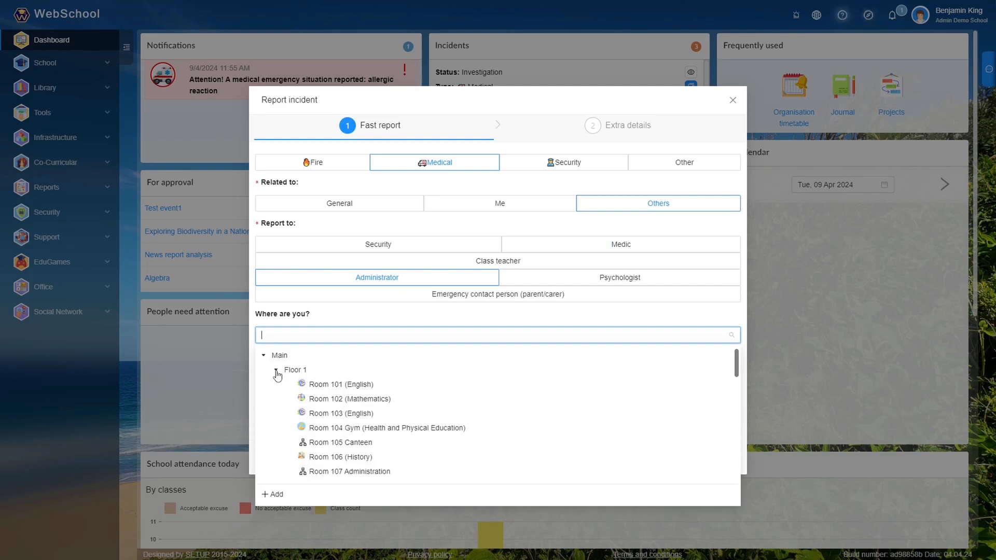
click(334, 401)
click(327, 378)
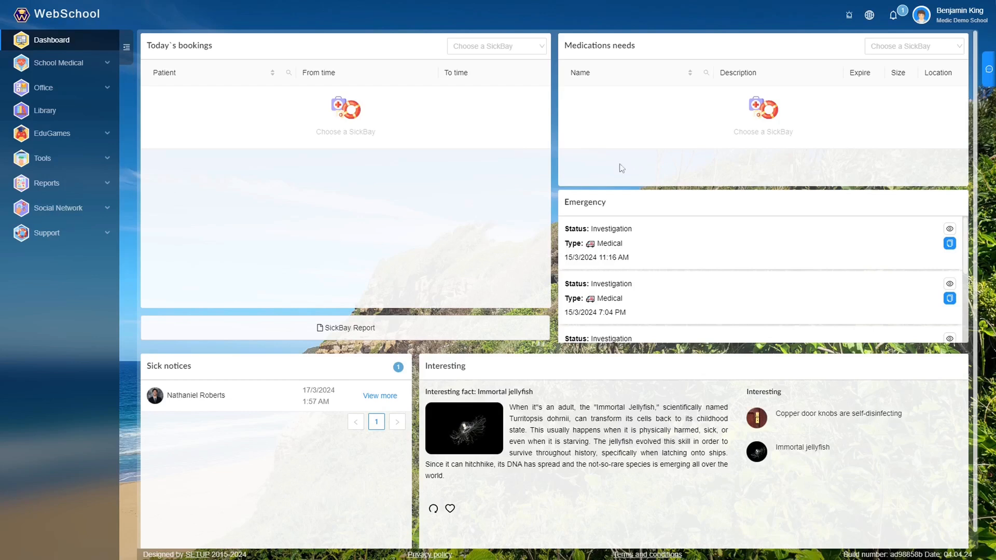
- Check the medic's notifications for the reported medical emergency
click(893, 16)
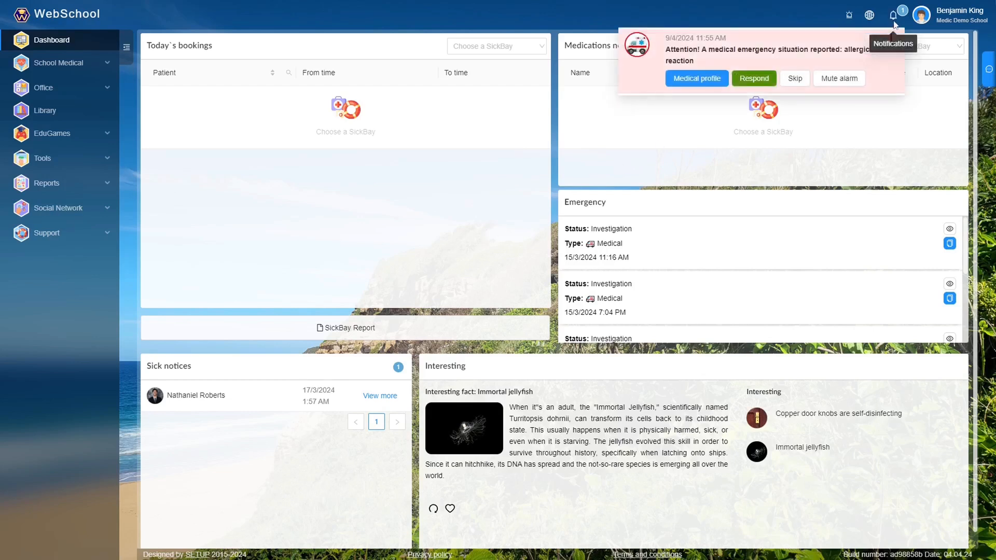